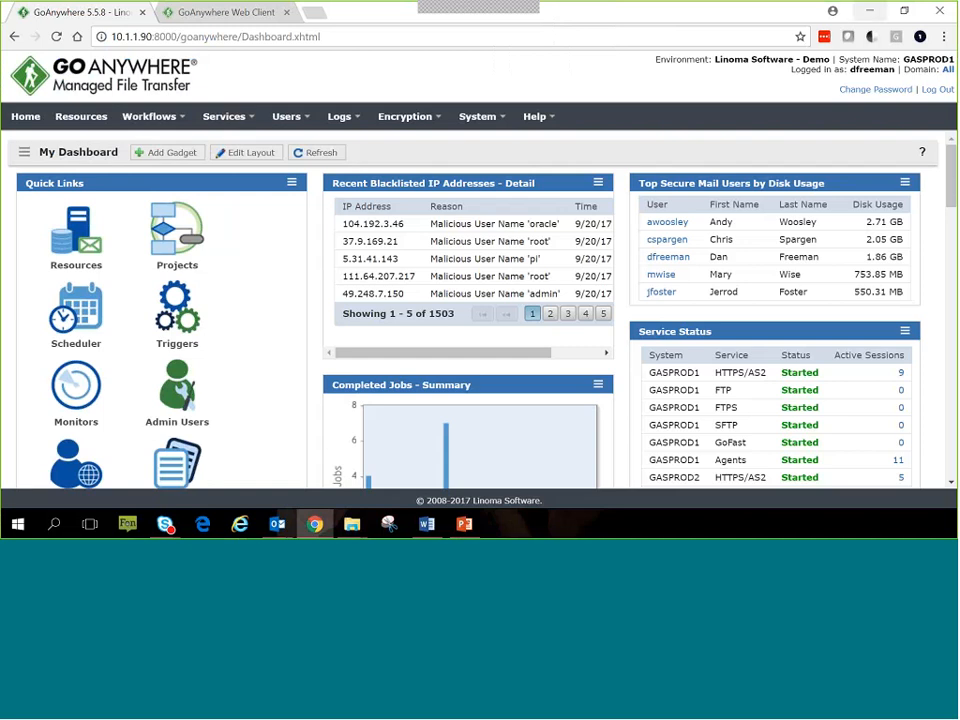
Step: Open the Software Library of GoAnywhere Agents 1.0.3 packages from the Help menu
left_click(553, 120)
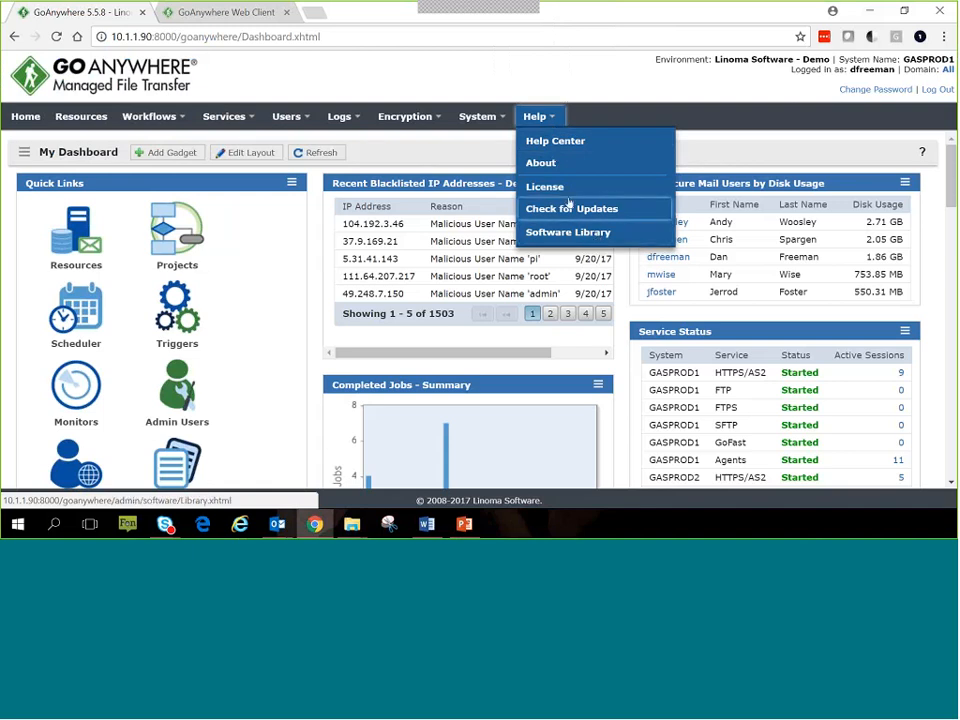
left_click(580, 234)
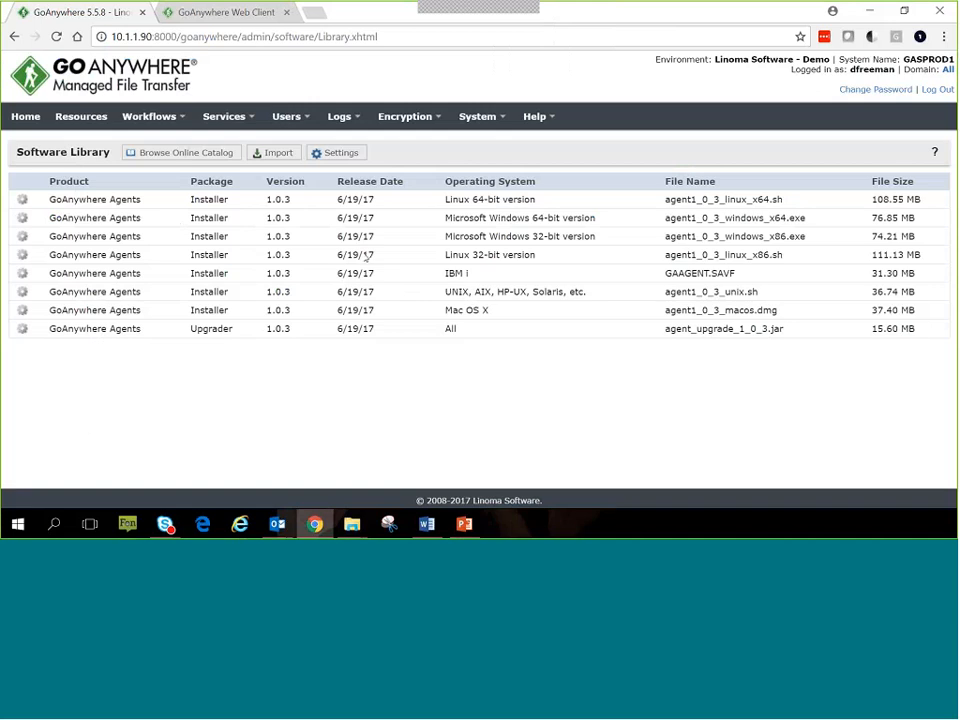
left_click(180, 156)
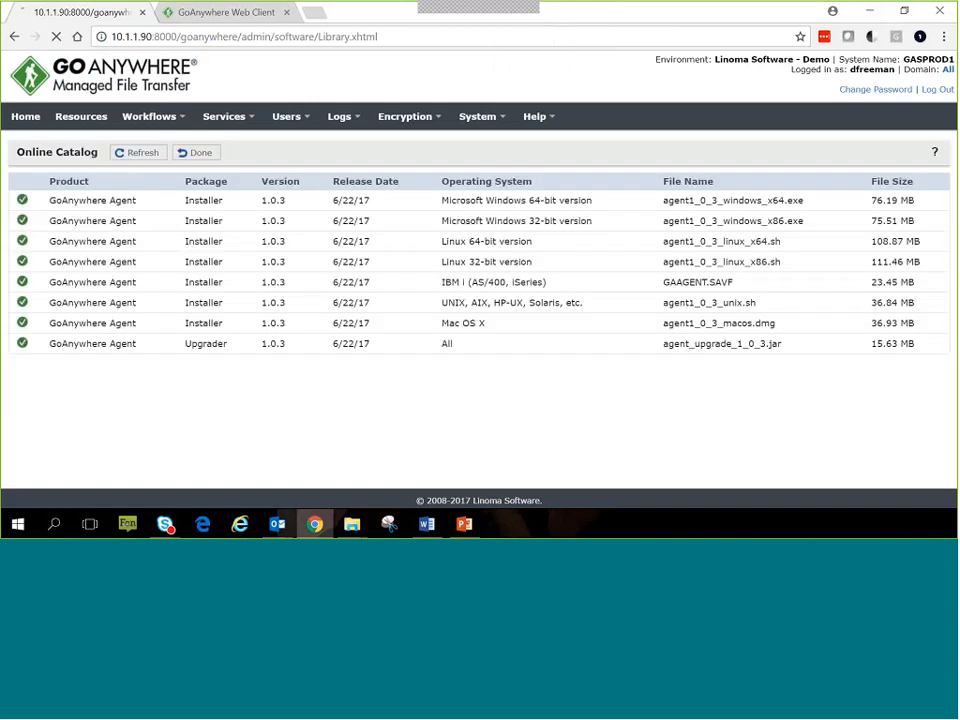
left_click(195, 153)
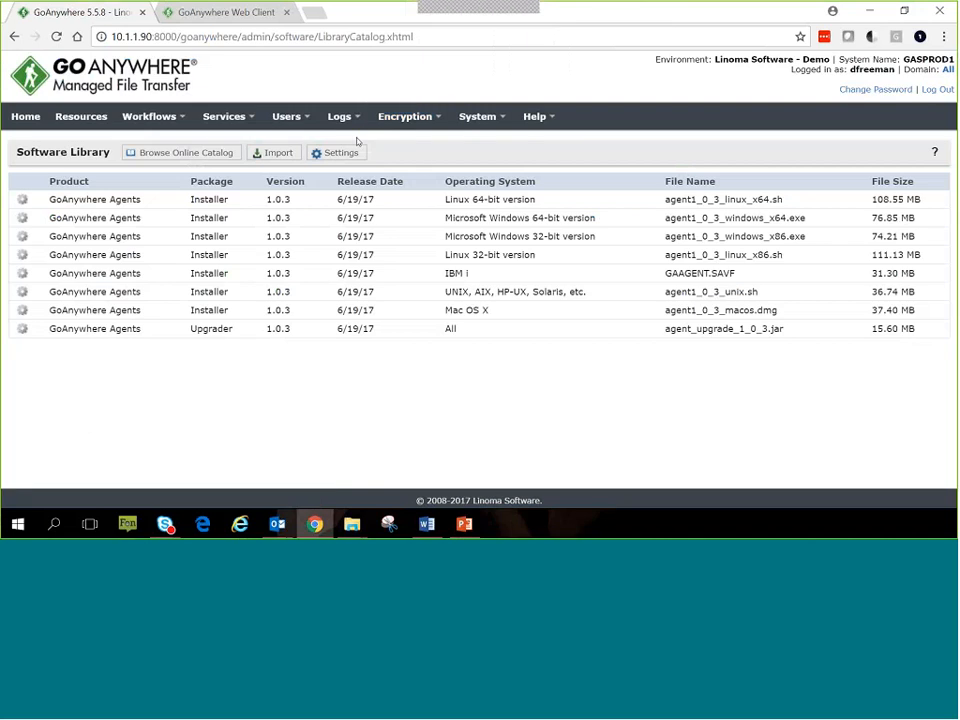
left_click(266, 155)
left_click(112, 187)
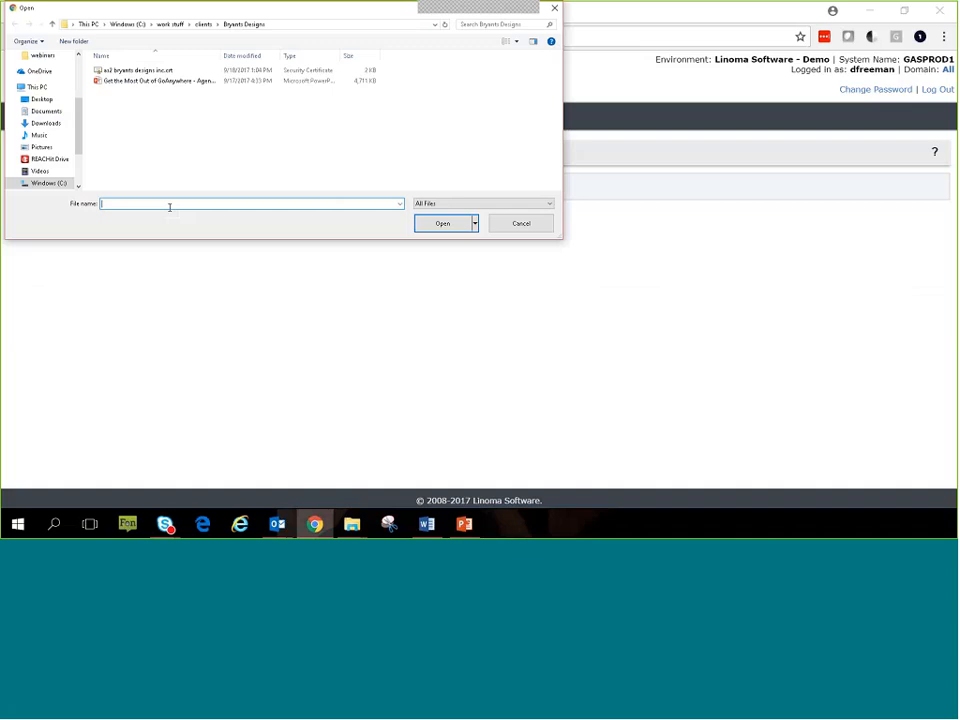
left_click(522, 224)
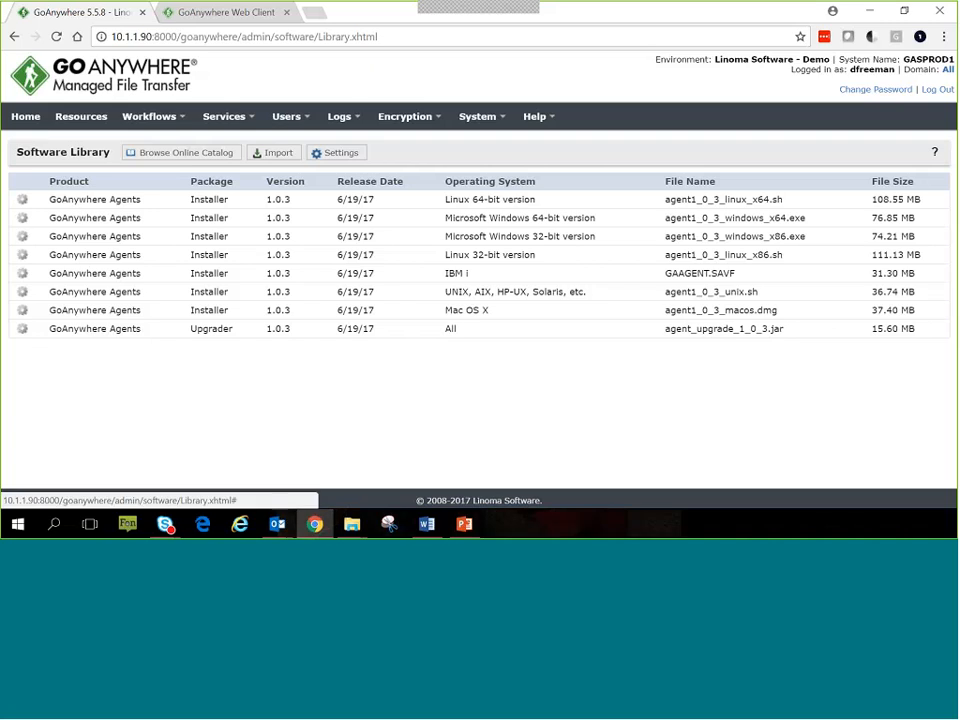
left_click(24, 329)
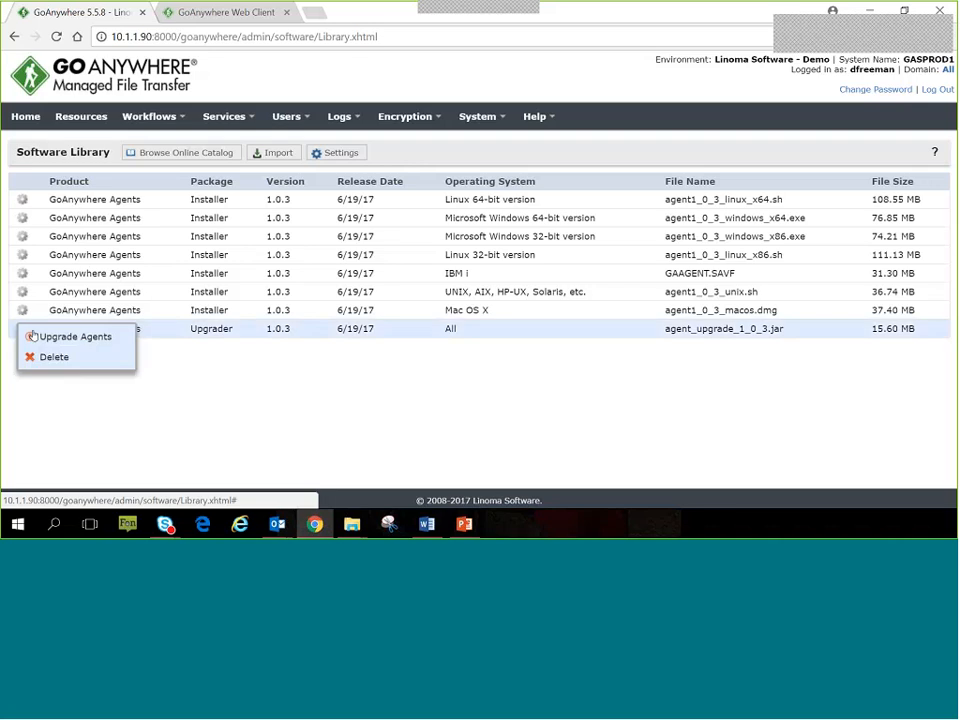
left_click(34, 337)
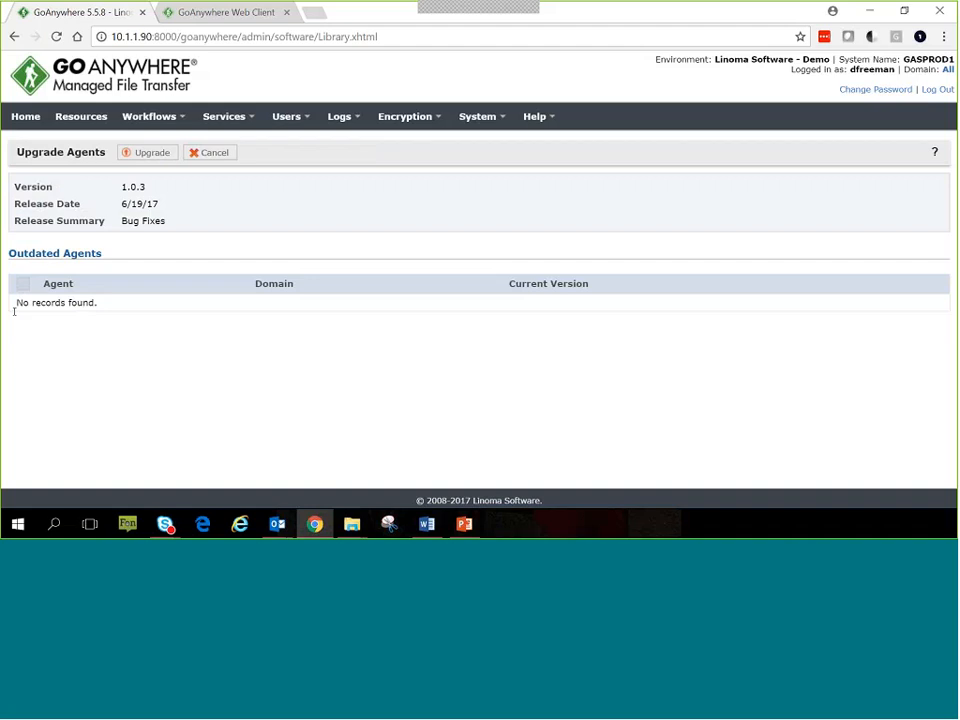
left_click(148, 155)
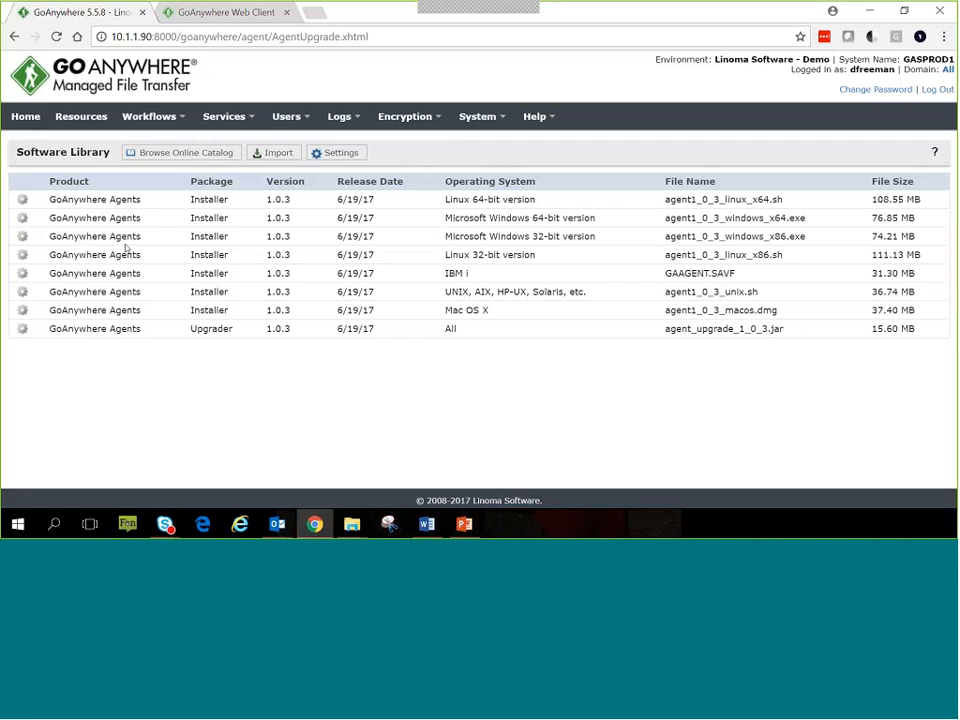
Step: Configure the Windows 64-bit installer and click into its Name and Registration Code fields
left_click(25, 218)
left_click(56, 227)
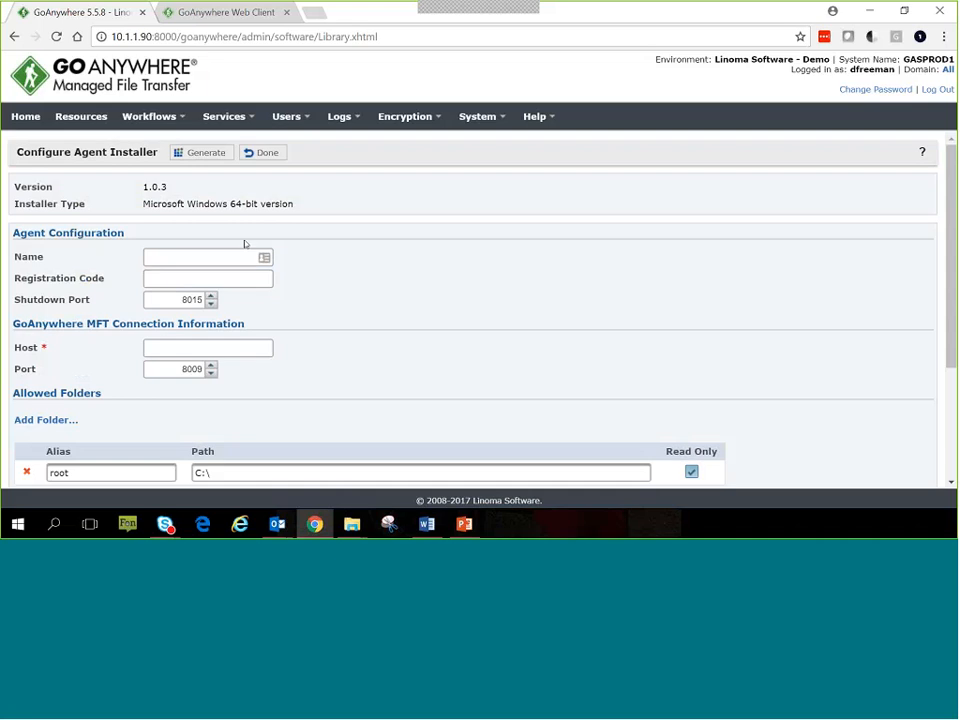
scroll(317, 261, "down", 2)
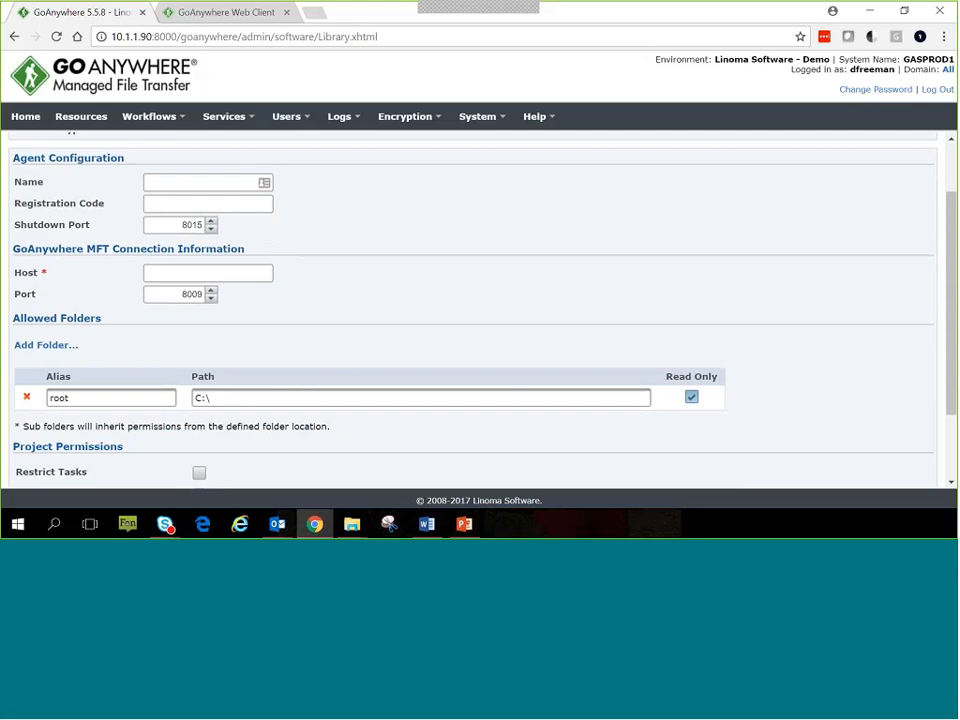
left_click(173, 183)
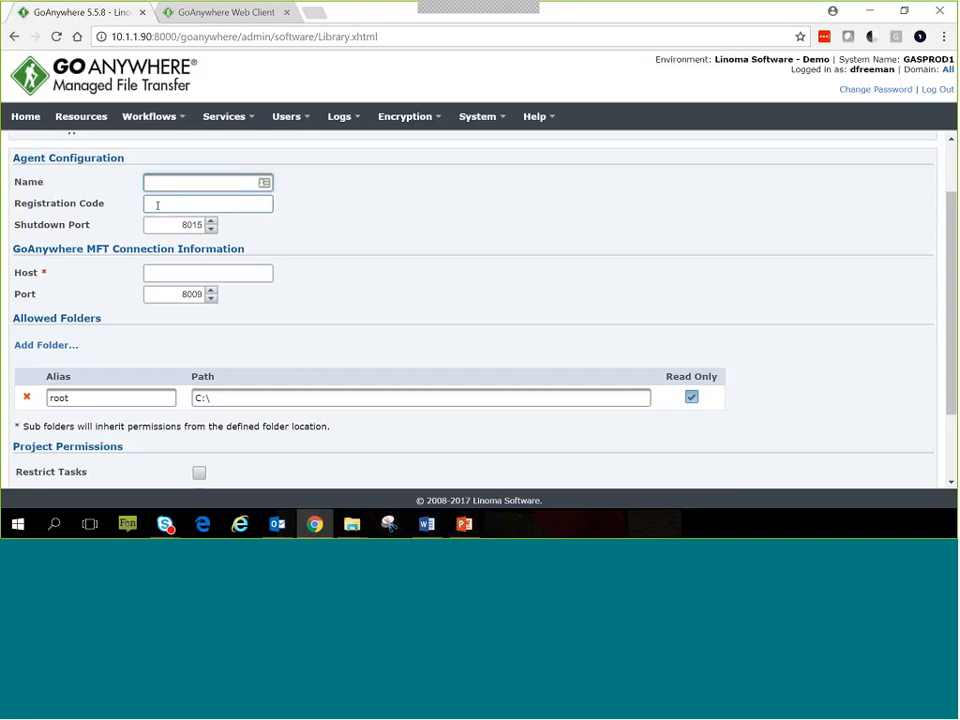
left_click(156, 204)
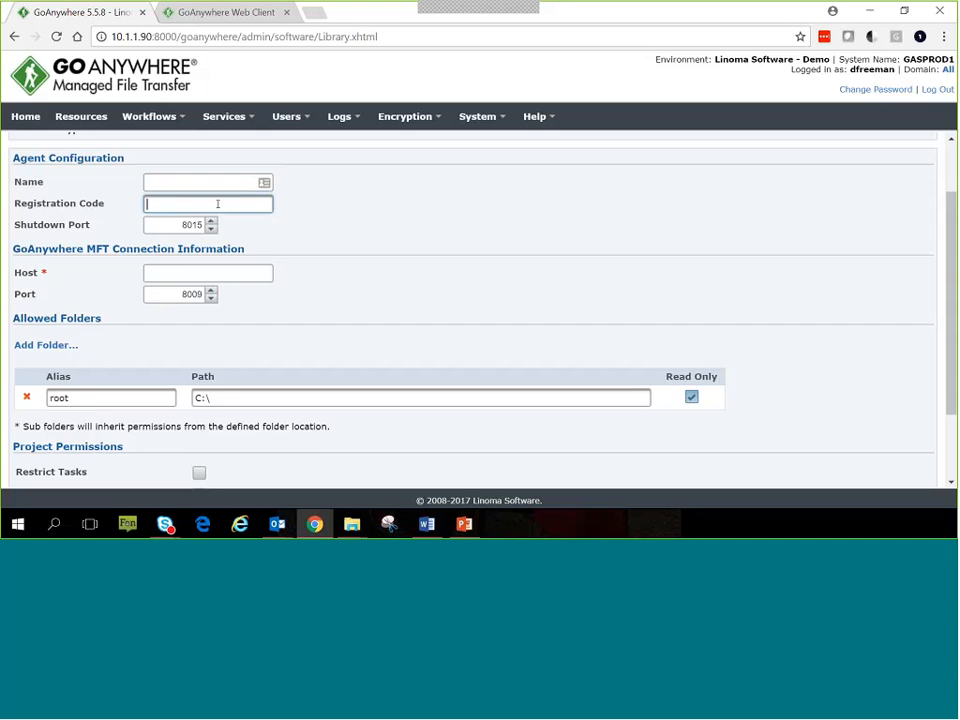
Step: Edit the Agents service in Service Manager and inspect its Registration rules, including developers
left_click(253, 121)
left_click(253, 143)
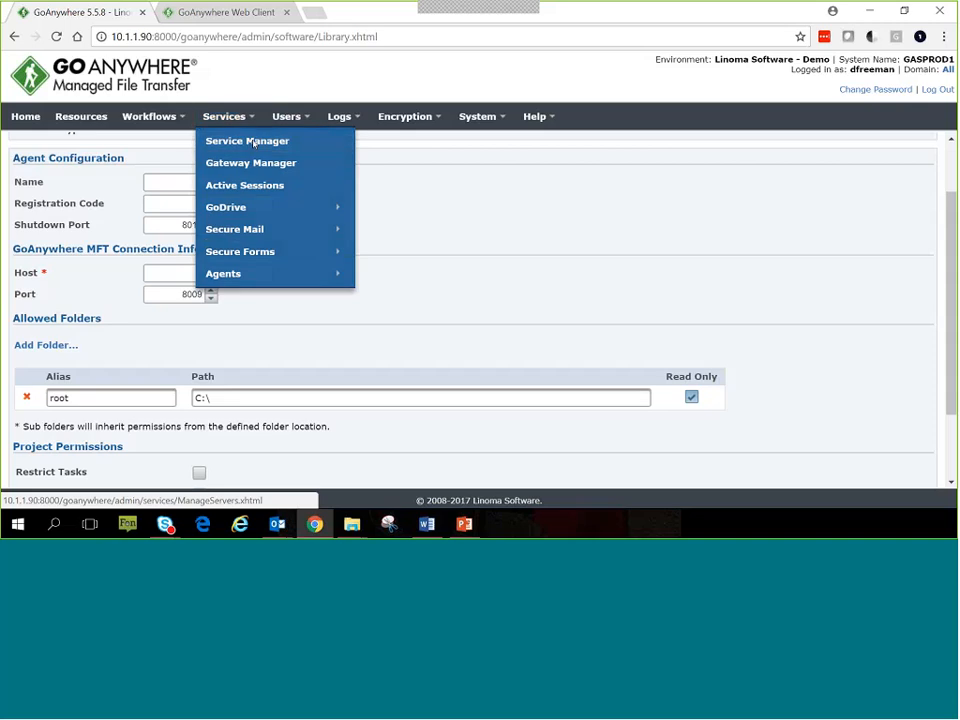
left_click(27, 318)
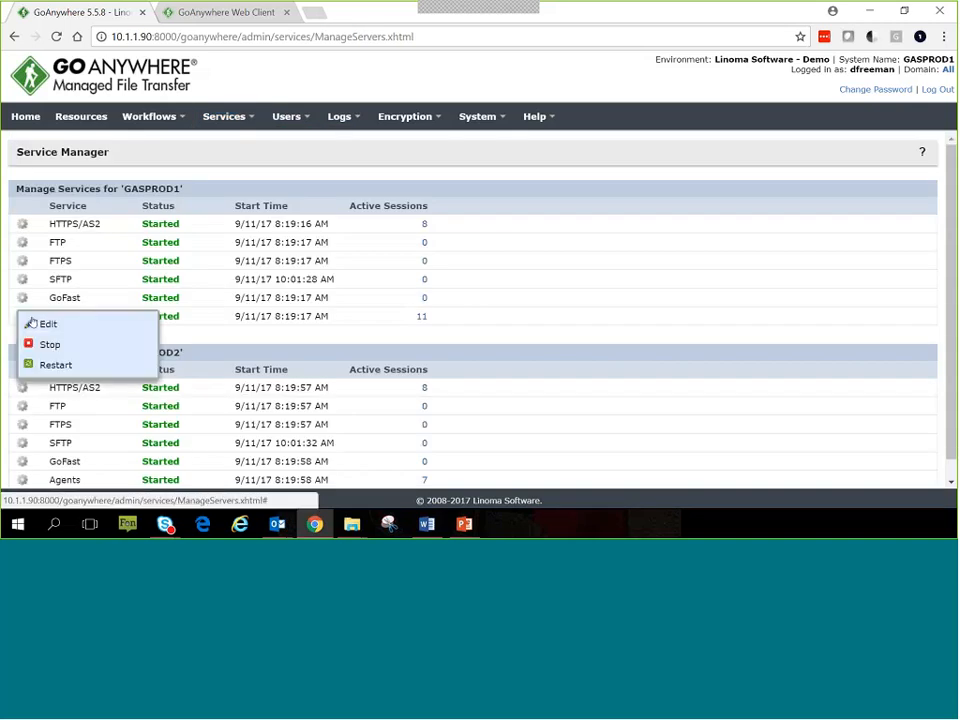
left_click(45, 326)
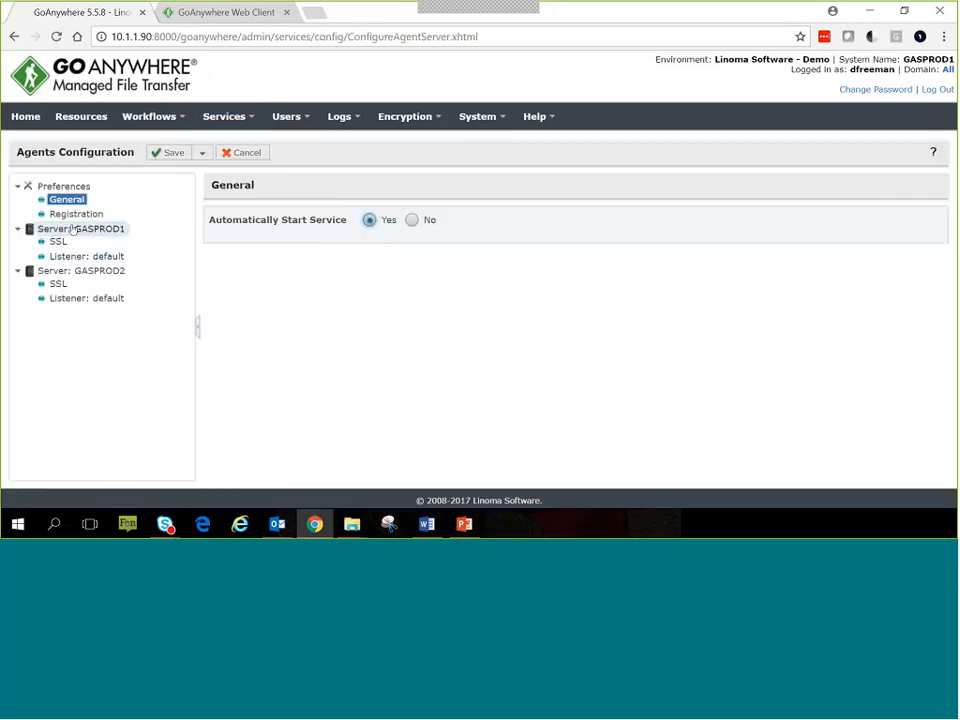
left_click(76, 214)
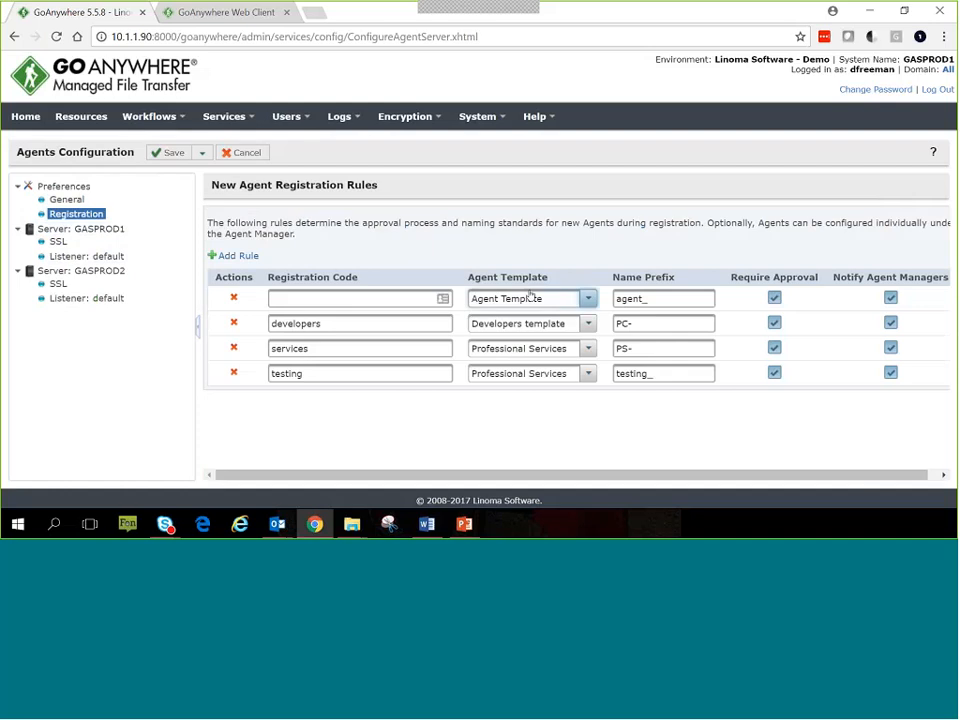
left_click(312, 324)
left_click(287, 297)
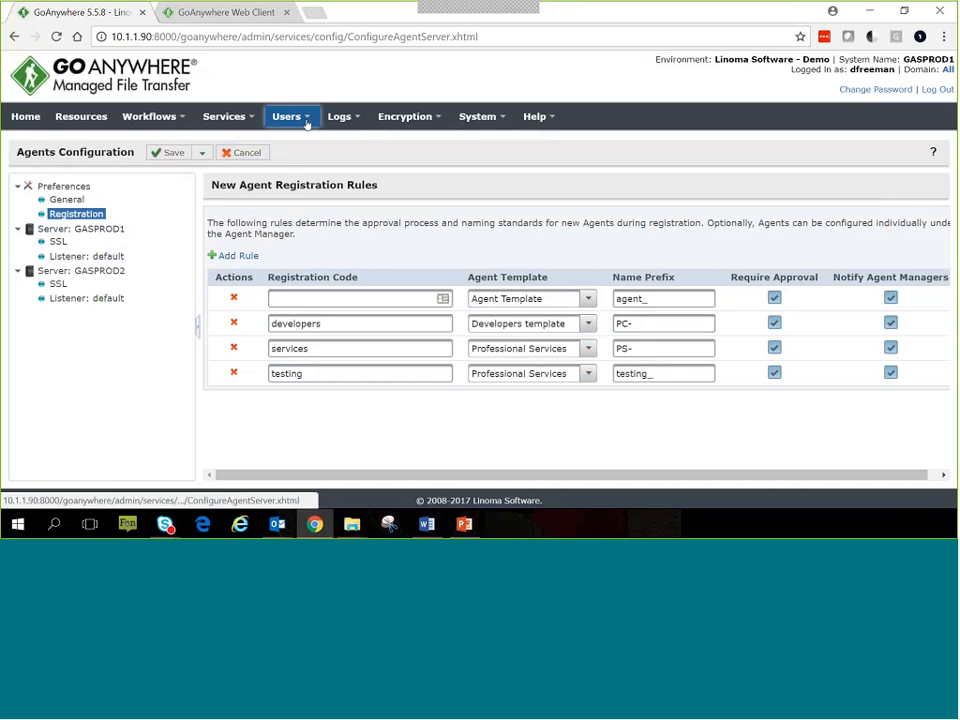
Step: Reopen the Windows 64-bit installer configuration from the Software Library and focus the Host field
mouse_move(537, 117)
left_click(551, 232)
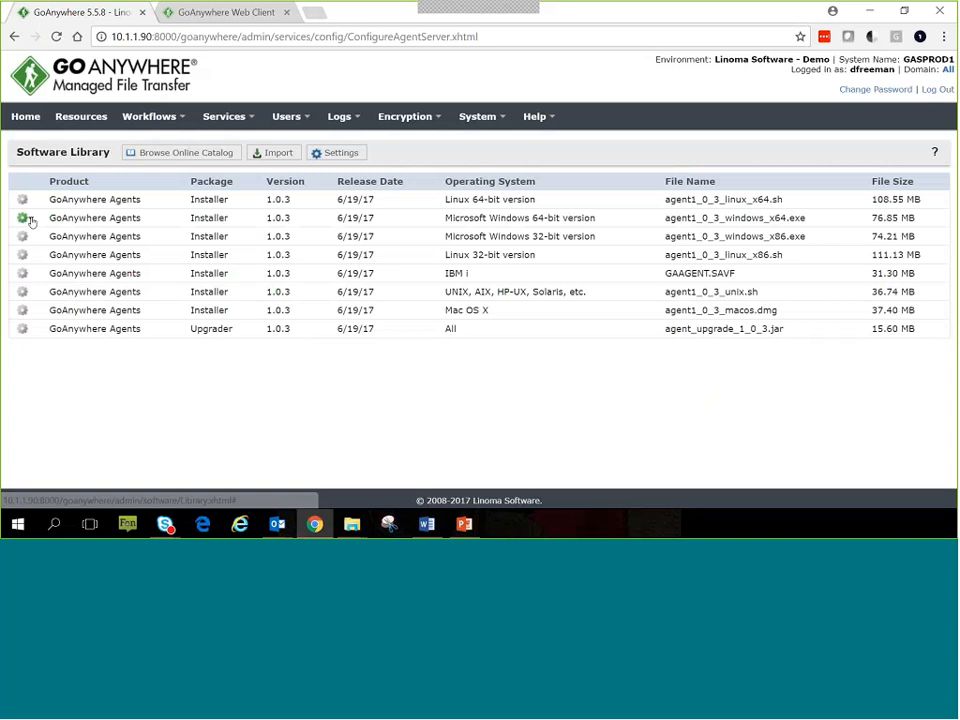
left_click(28, 218)
left_click(50, 224)
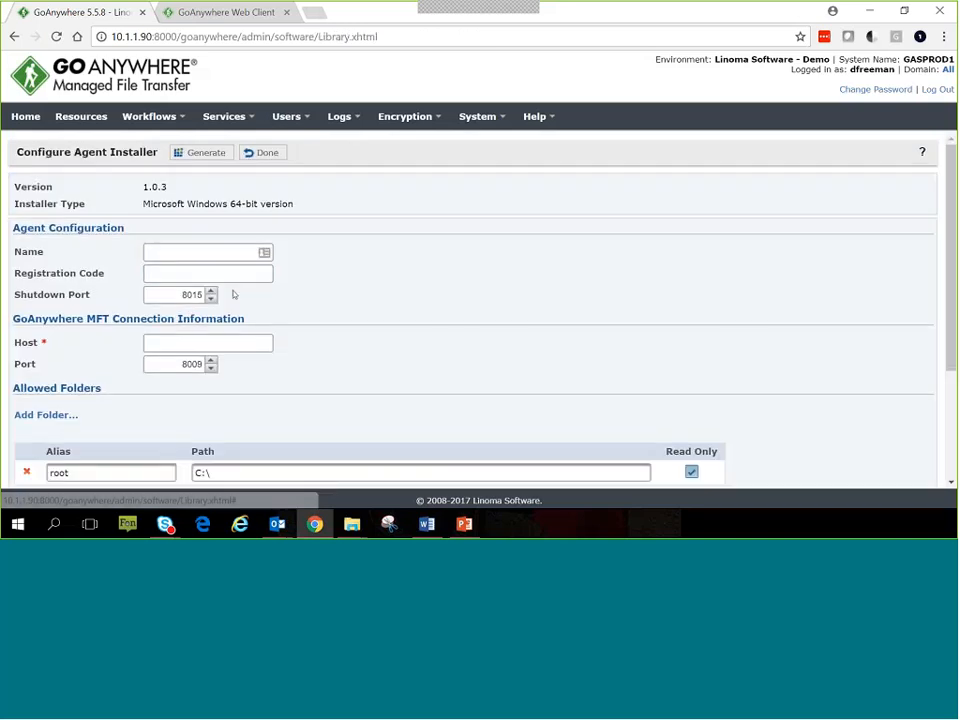
scroll(200, 290, "down", 1)
left_click(157, 272)
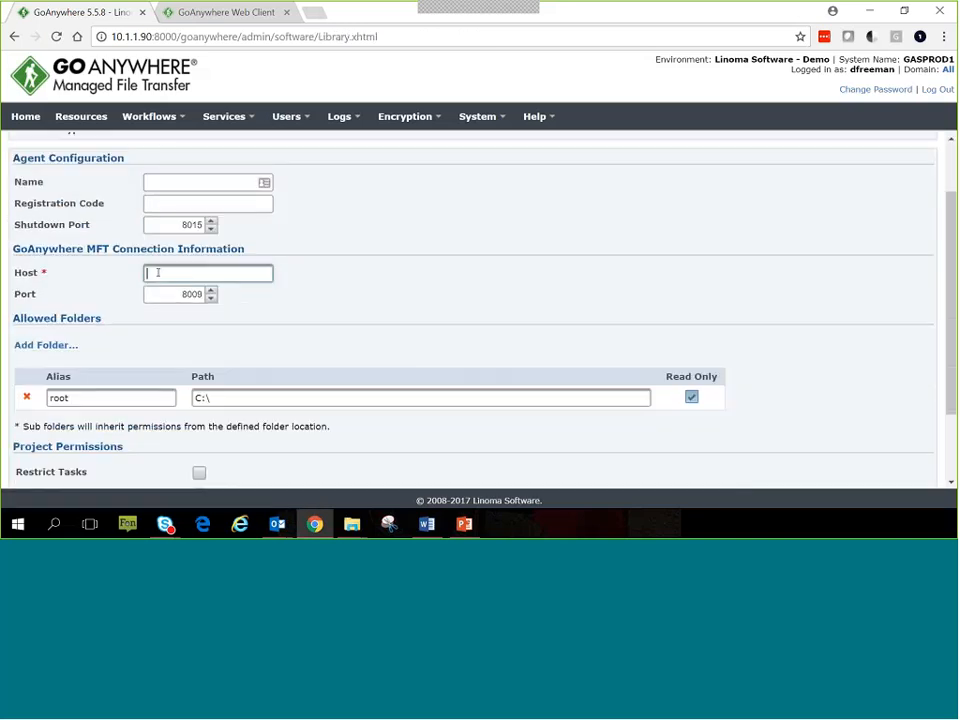
Step: Add then remove an allowed folder row, and toggle Restrict Tasks on and off
scroll(133, 341, "down", 1)
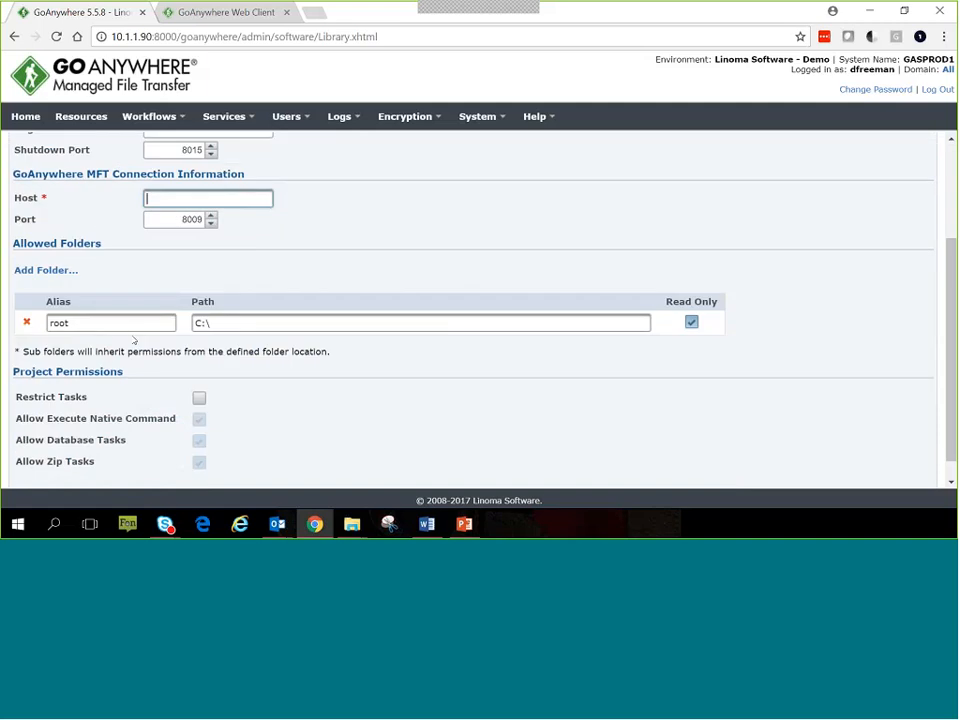
scroll(94, 221, "down", 1)
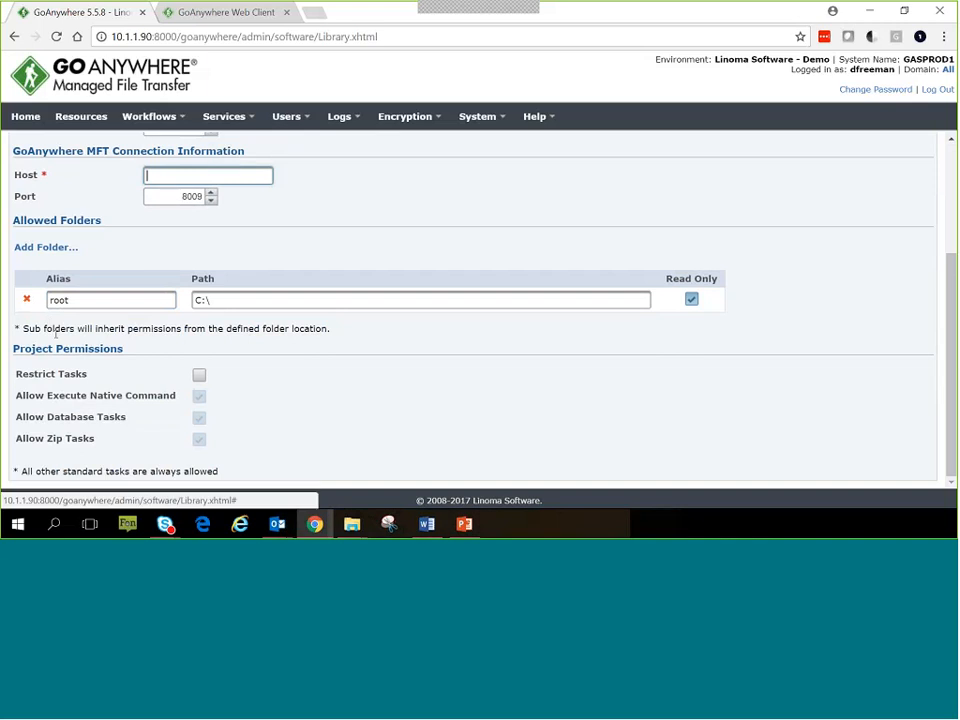
left_click(40, 248)
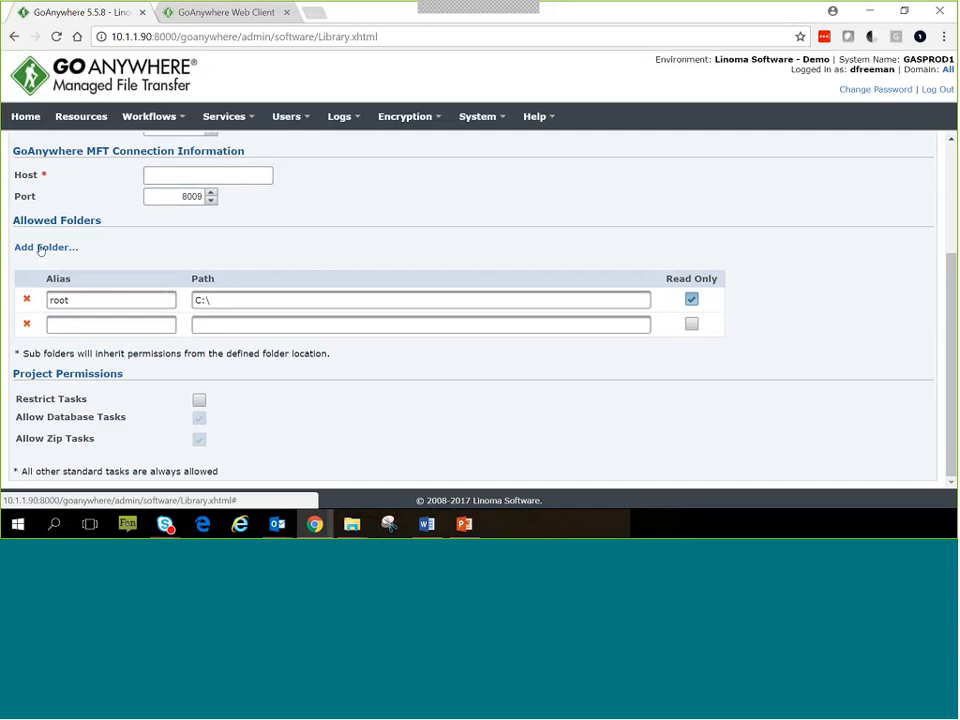
left_click(27, 323)
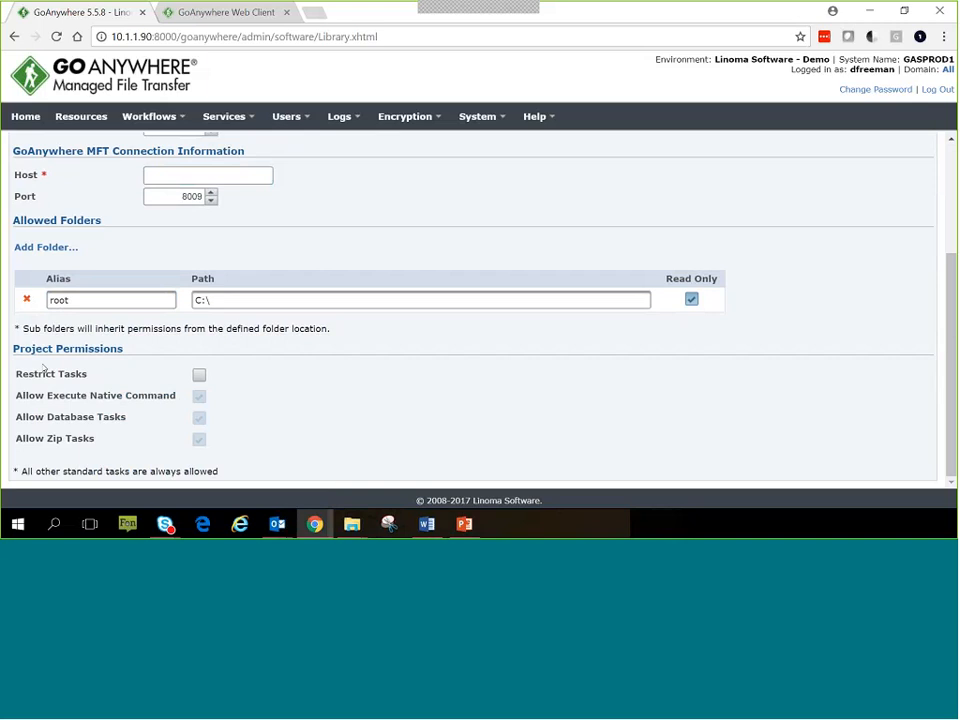
left_click(199, 375)
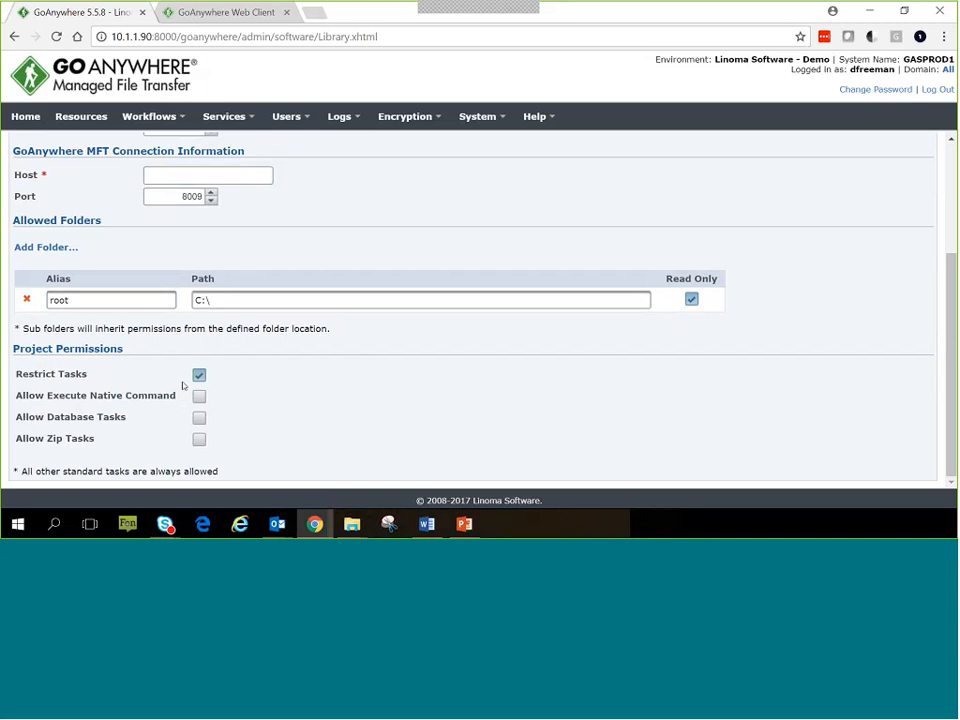
left_click(199, 375)
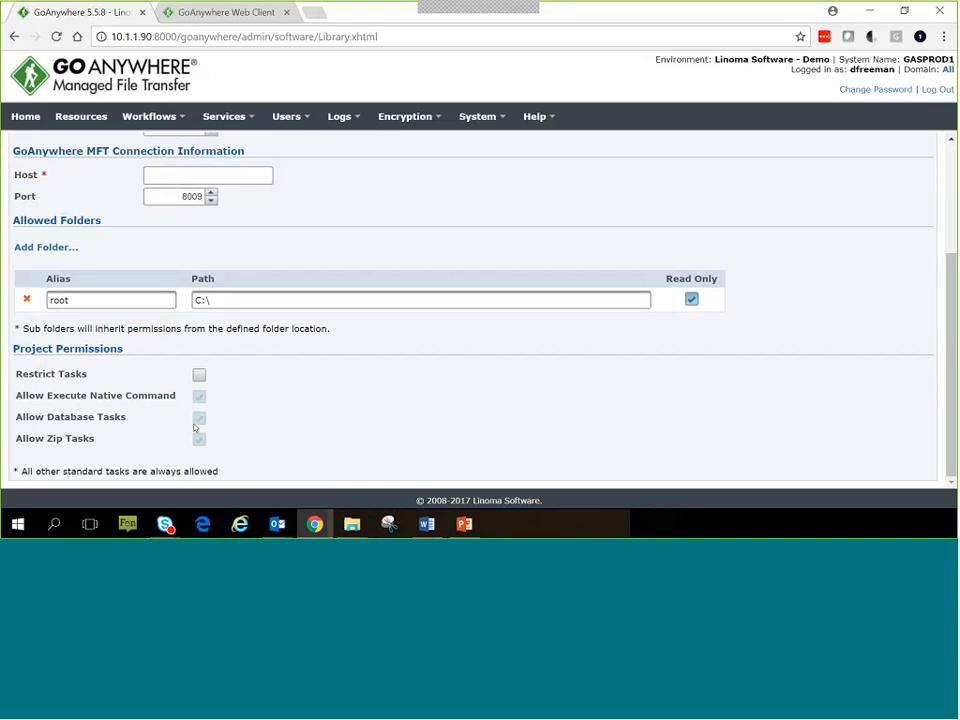
Step: Try generating the installer, which reports Host is required, then choose Done
scroll(258, 400, "up", 3)
left_click(197, 155)
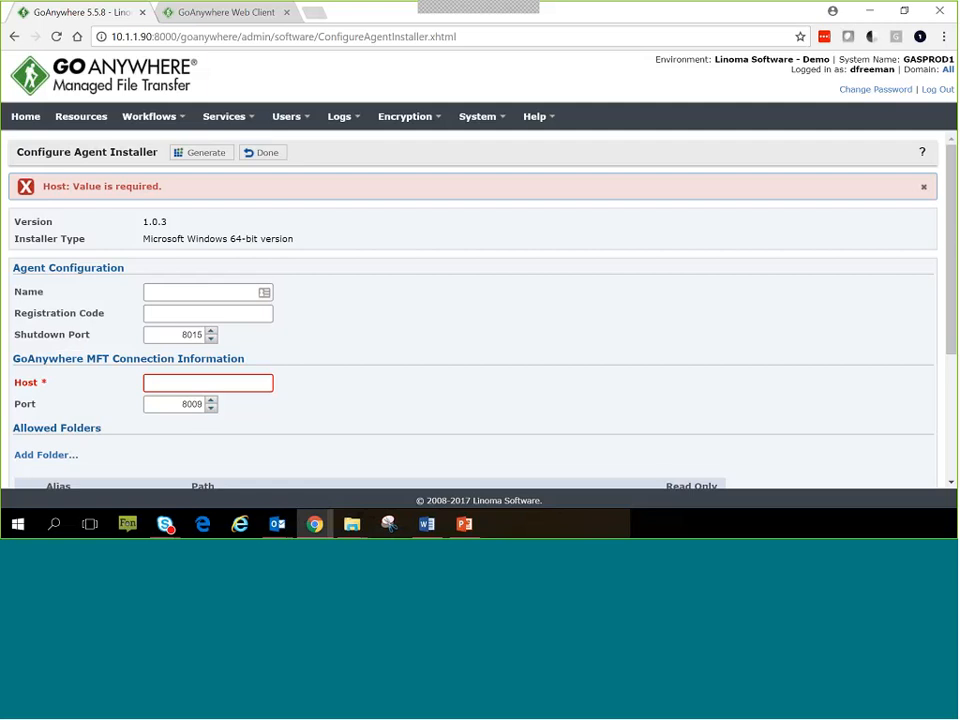
left_click(262, 152)
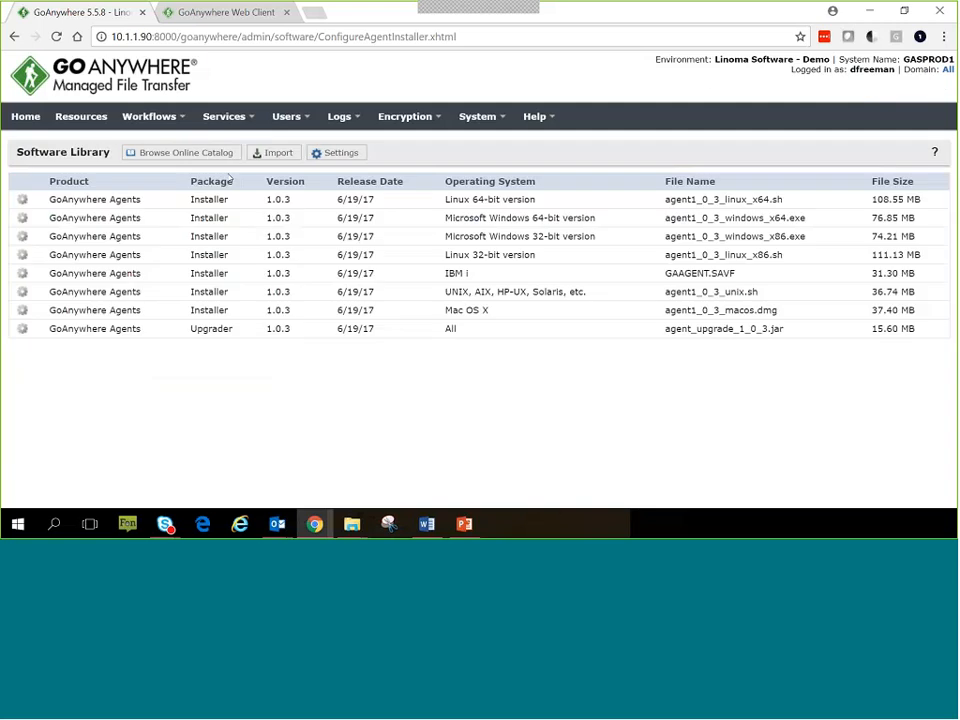
Step: Open the Compress and Send project in the designer and expand the Database components
mouse_move(186, 119)
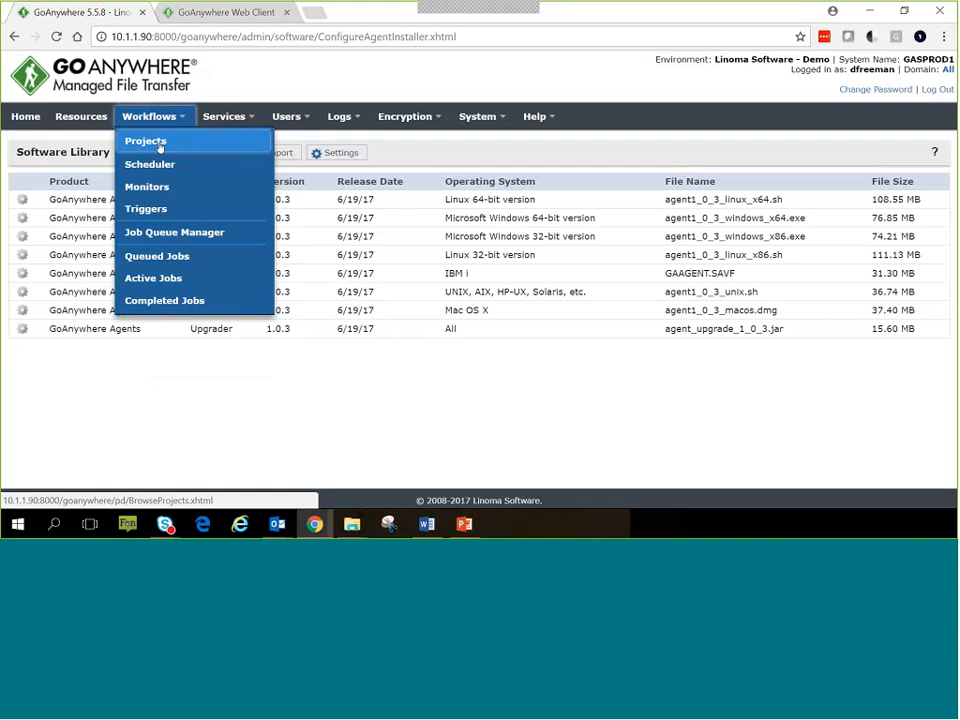
left_click(159, 147)
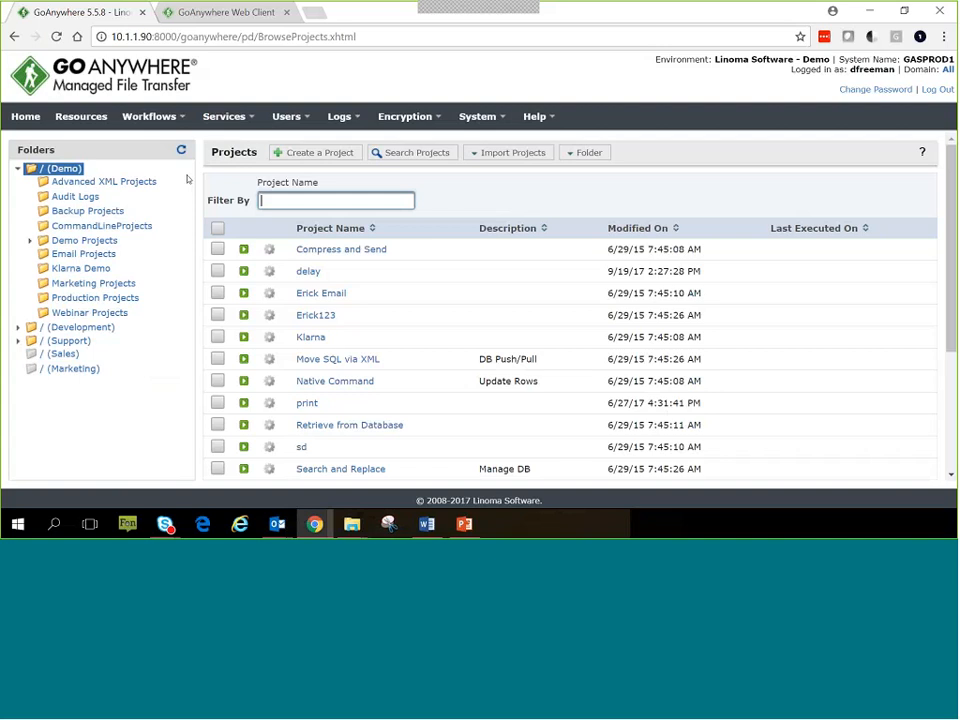
left_click(321, 249)
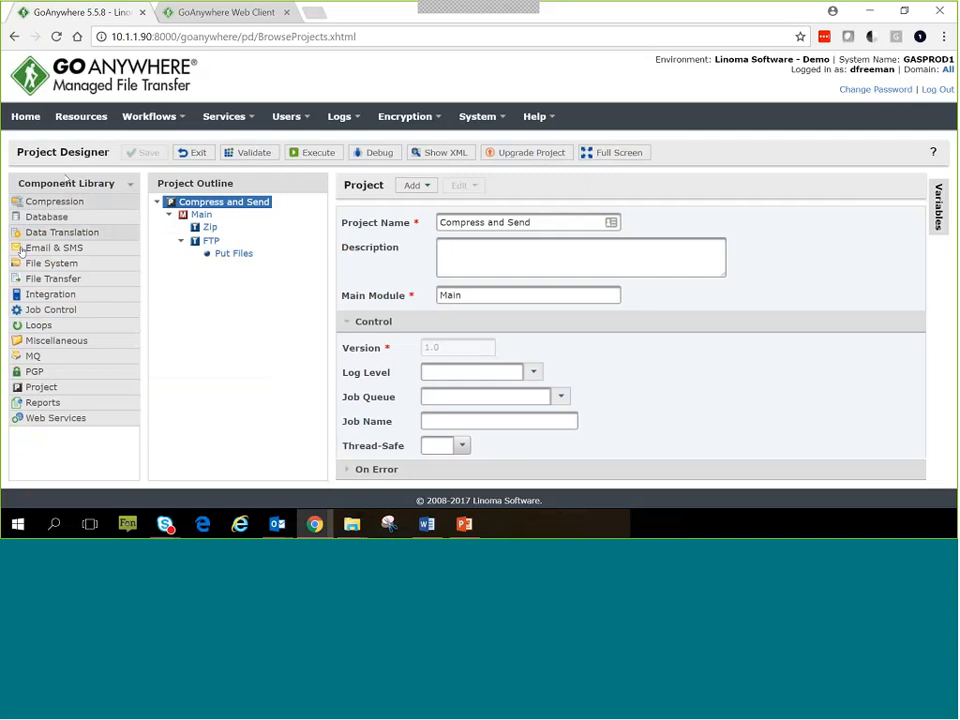
left_click(65, 217)
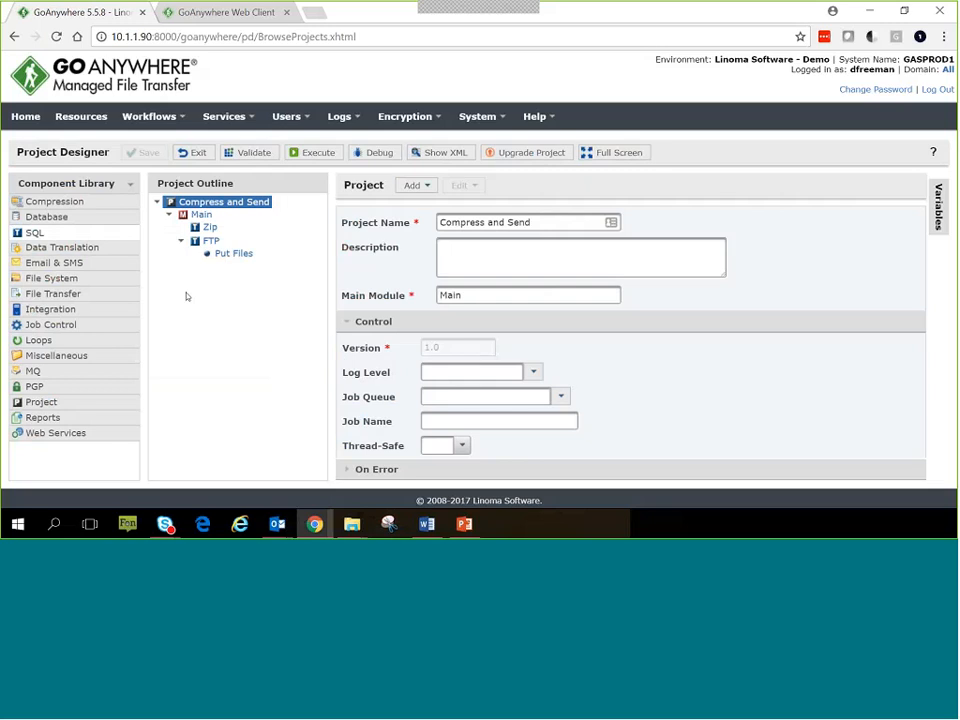
Step: Open the Agent Manager and bring up the action menu for the PC-Dan agent
mouse_move(250, 119)
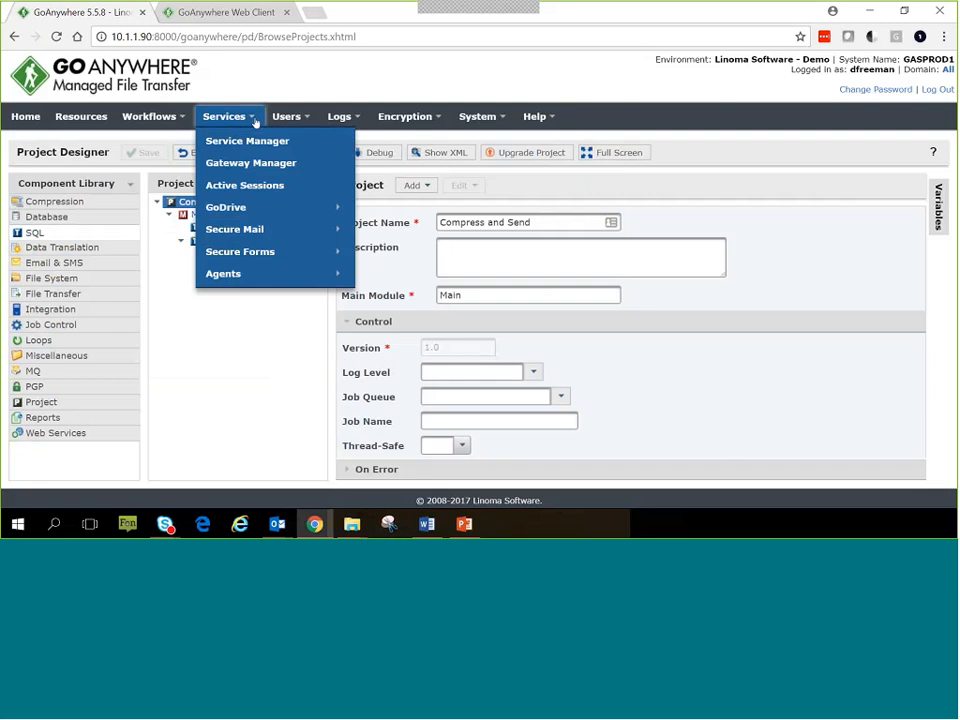
mouse_move(255, 276)
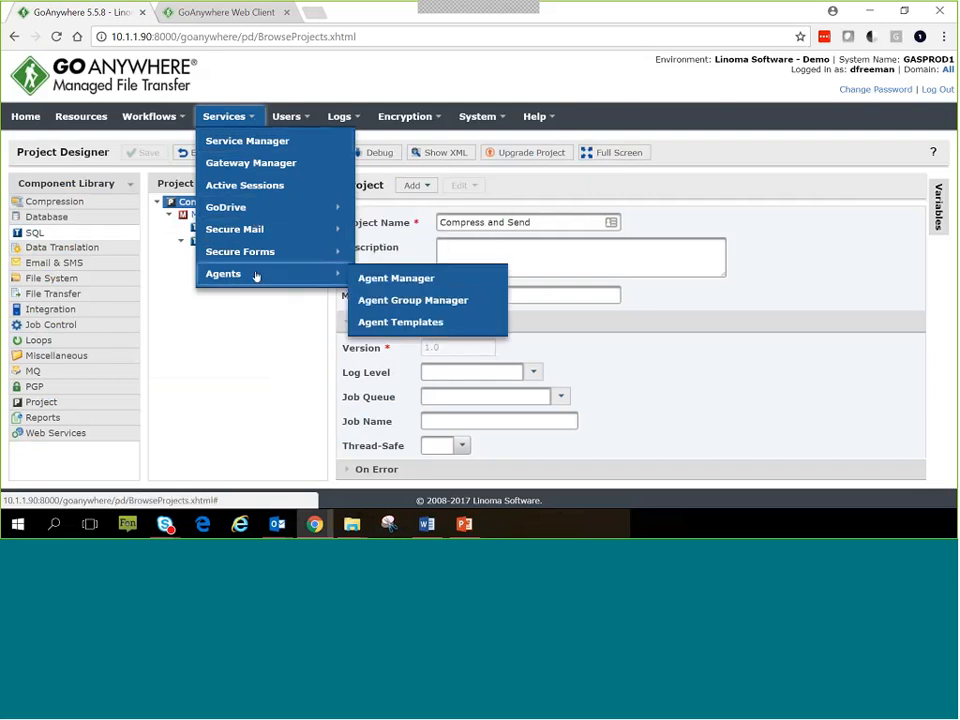
left_click(405, 278)
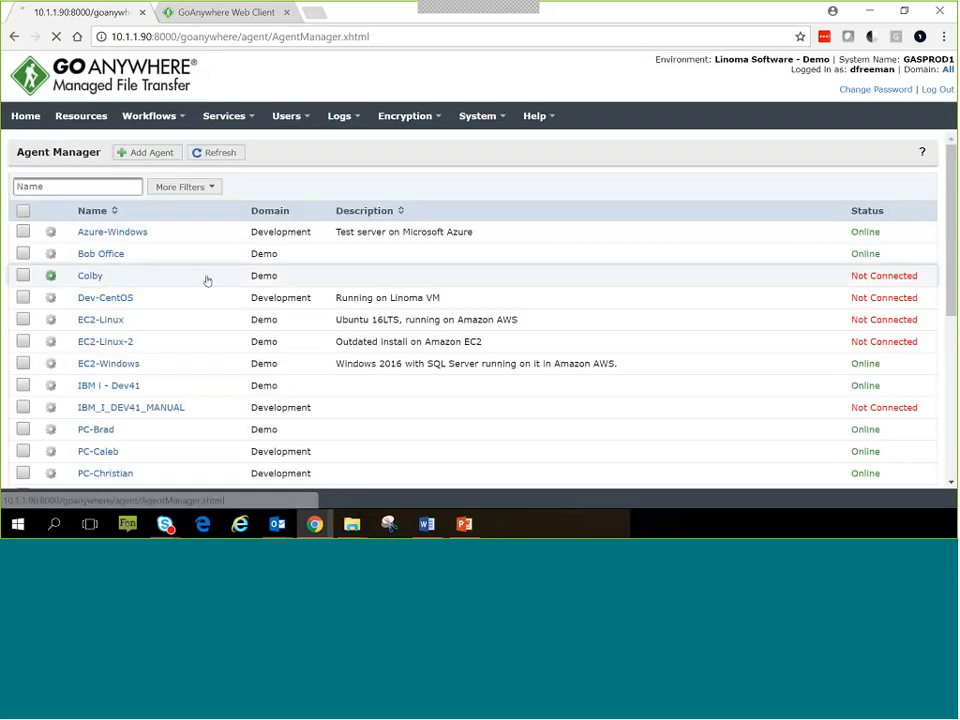
scroll(215, 295, "down", 2)
scroll(184, 221, "down", 1)
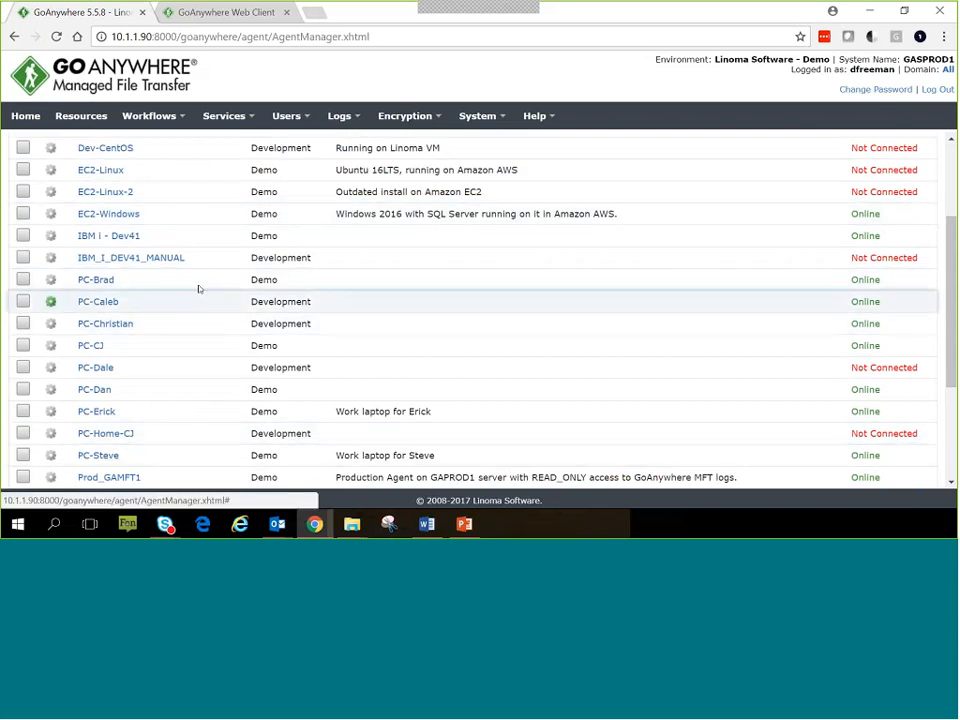
scroll(198, 289, "up", 5)
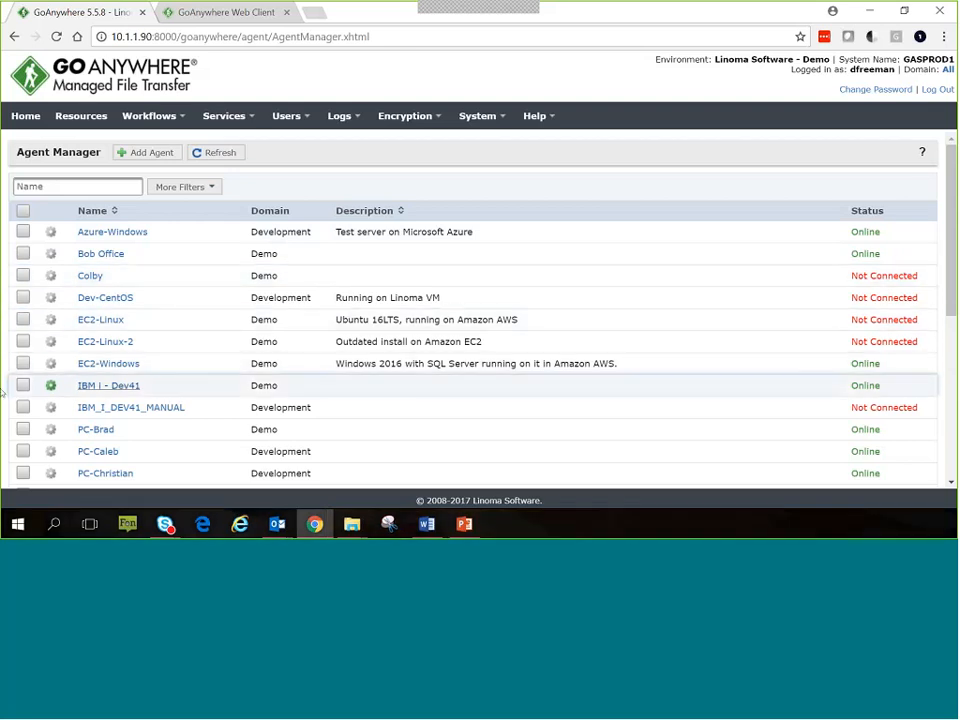
scroll(124, 400, "down", 3)
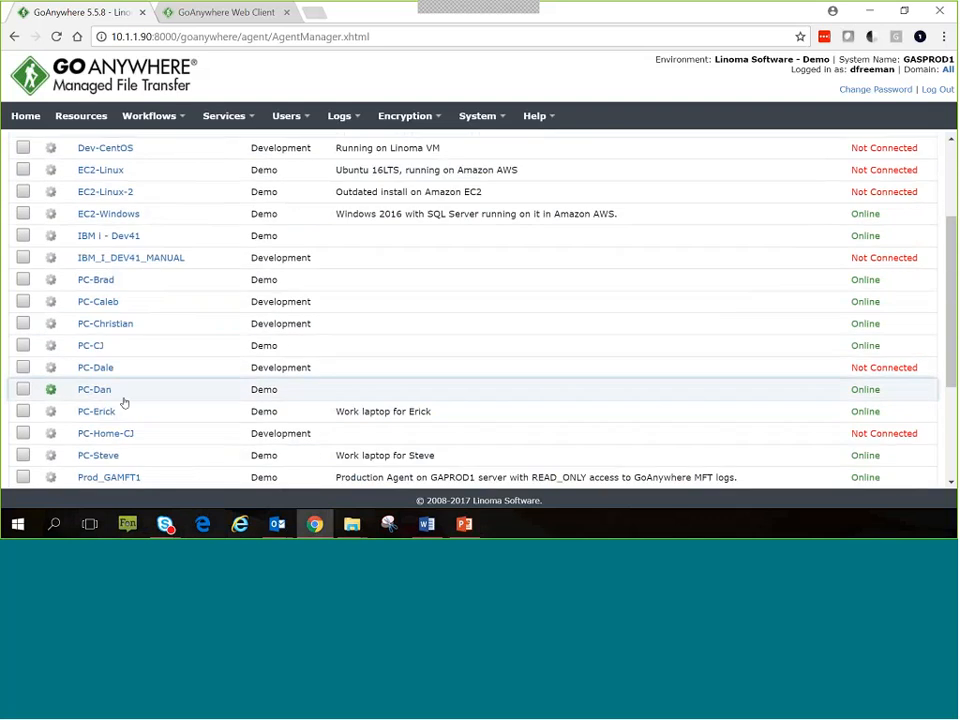
left_click(56, 390)
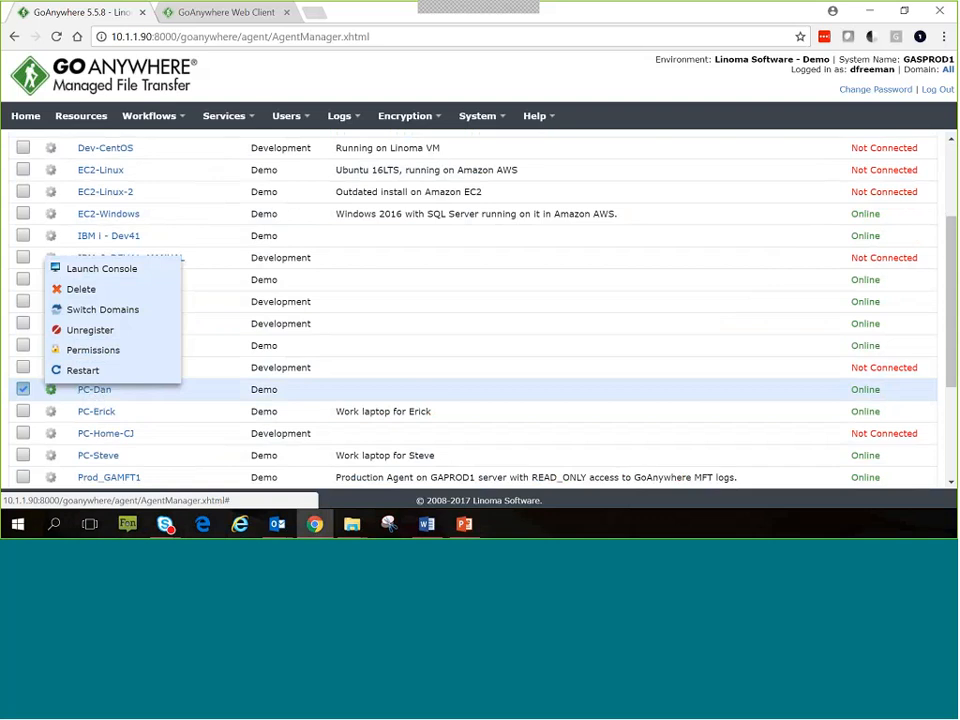
Step: Review PC-Dan's permissions, then open PC-Dan's Agent Console
left_click(88, 354)
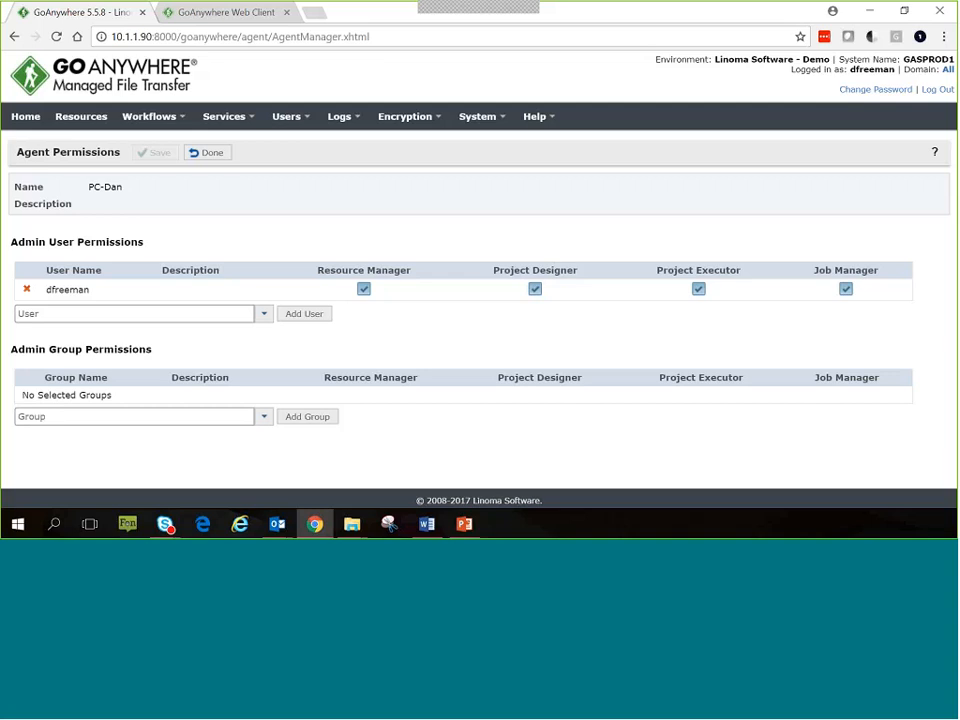
scroll(191, 306, "down", 3)
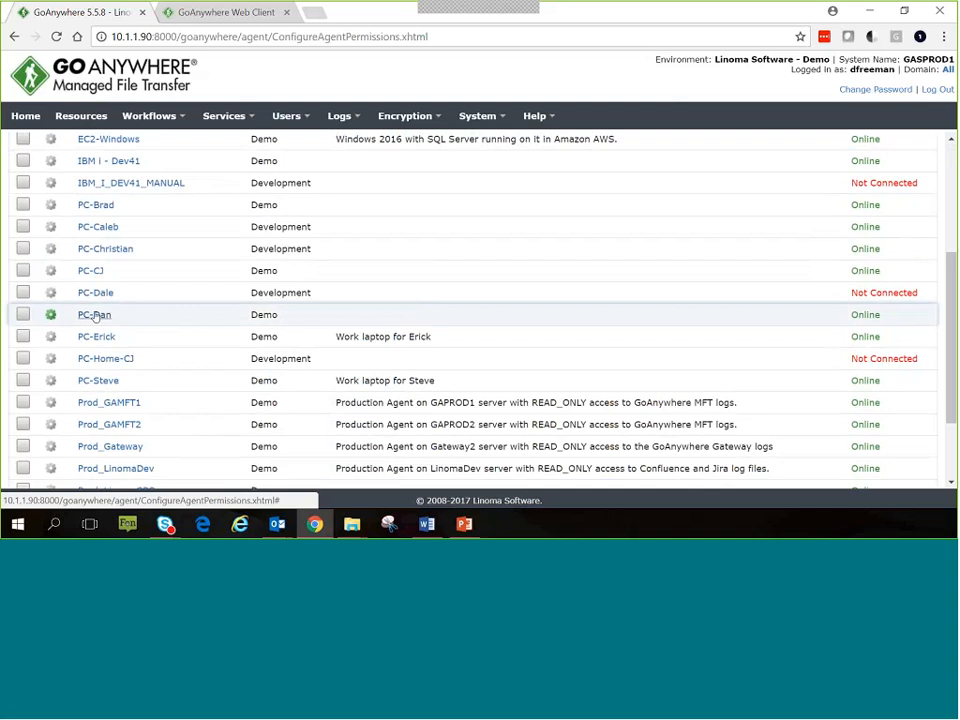
left_click(96, 316)
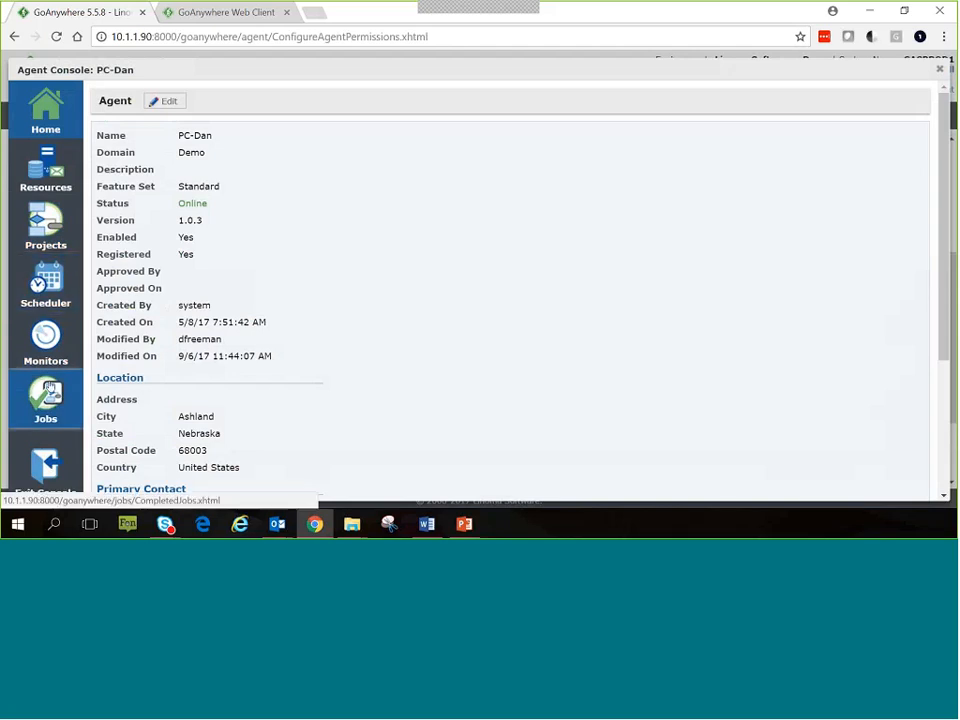
left_click(48, 392)
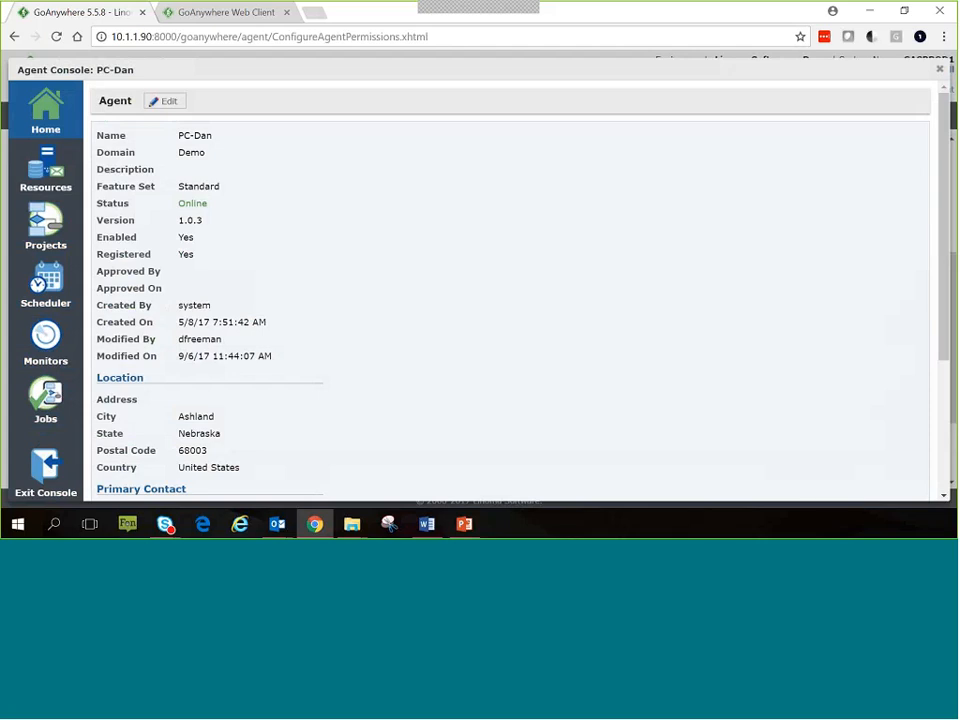
Step: Start editing PC-Dan's details, then cancel without changes
scroll(235, 263, "down", 3)
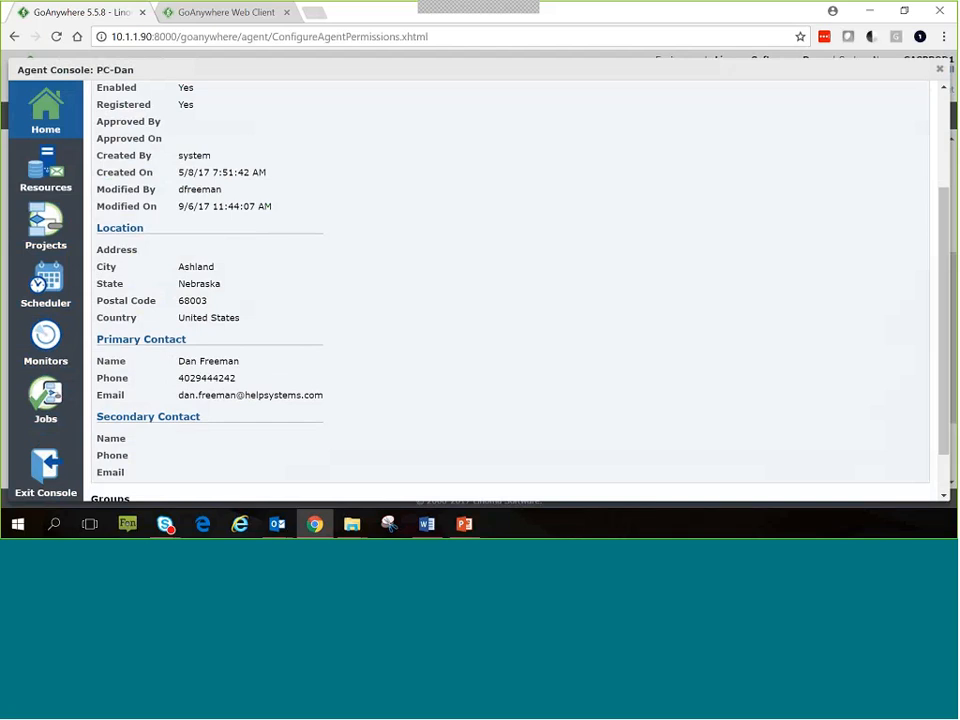
scroll(165, 440, "down", 1)
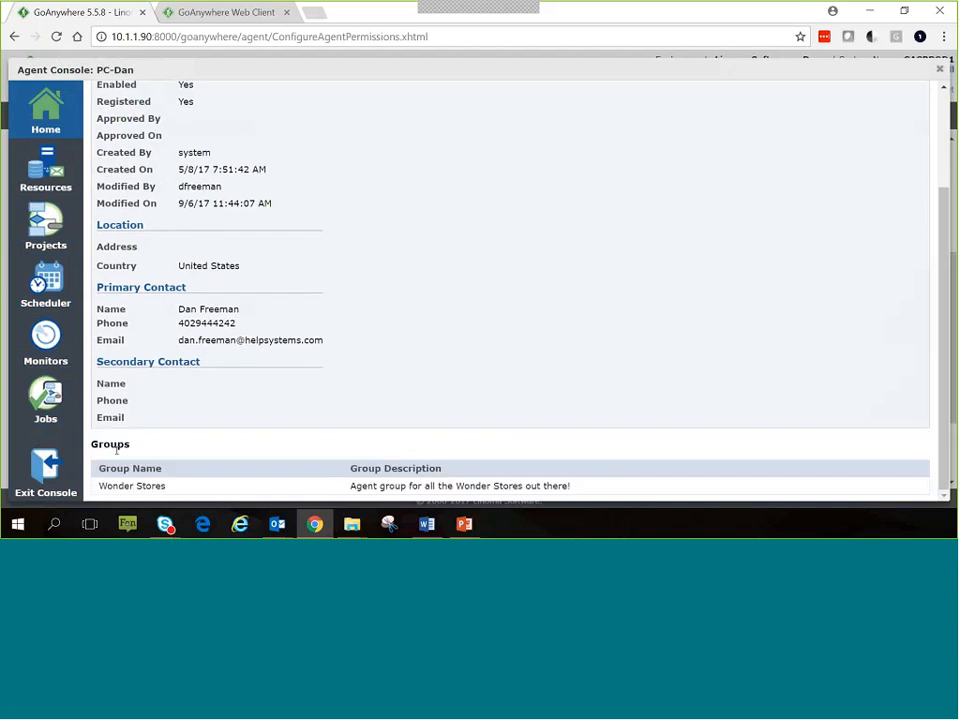
scroll(161, 403, "up", 5)
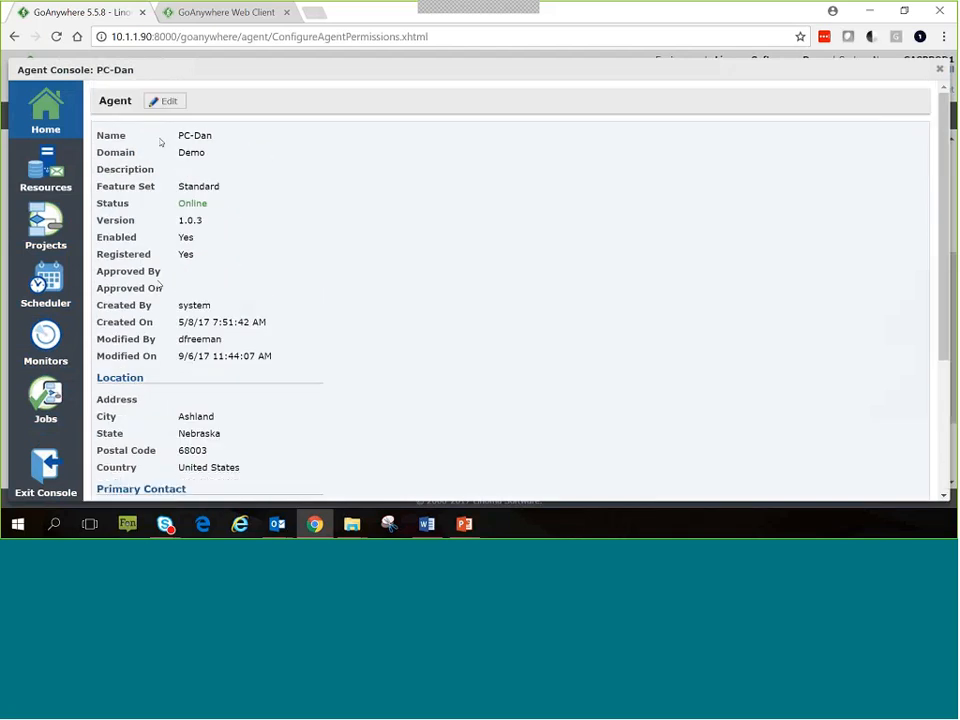
left_click(154, 101)
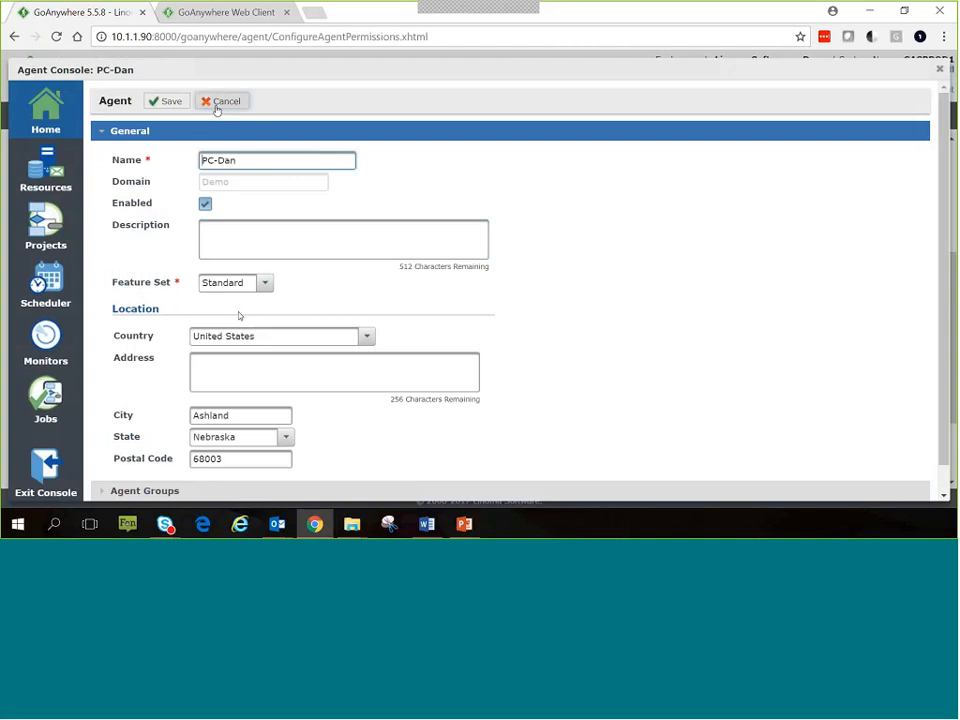
left_click(218, 101)
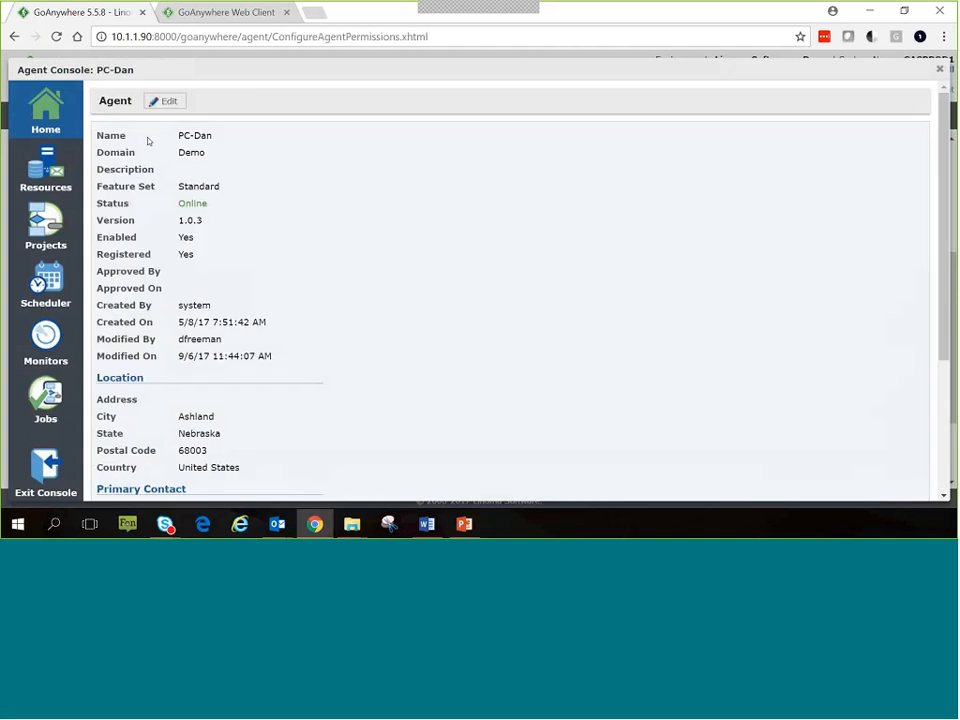
Step: Successfully test the mySQL local laptop resource, then list the agent's Native Commands projects
left_click(60, 181)
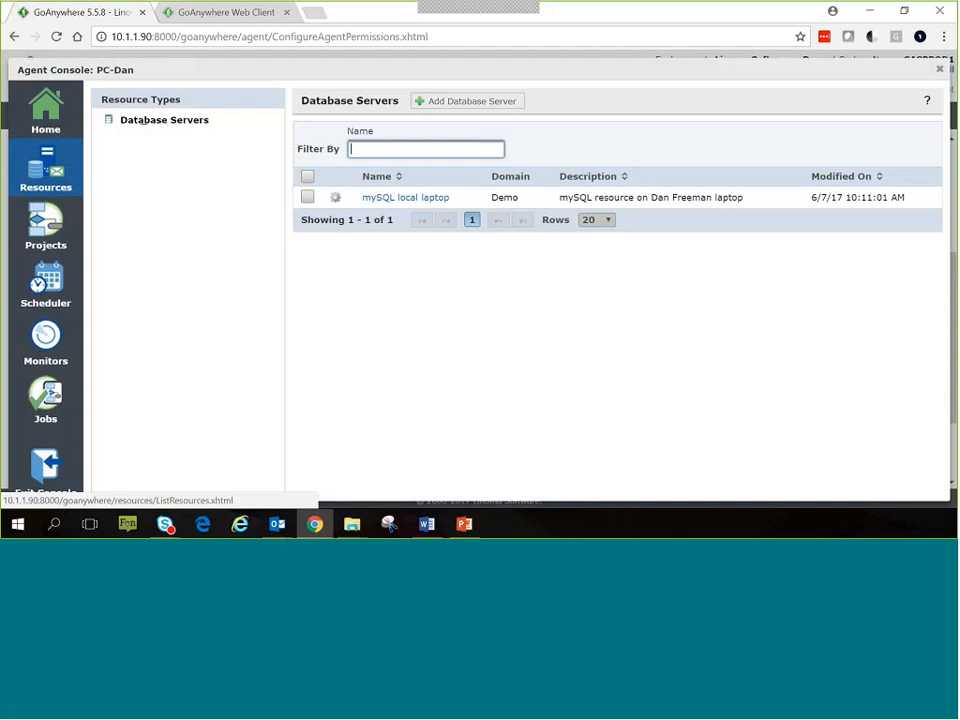
left_click(403, 198)
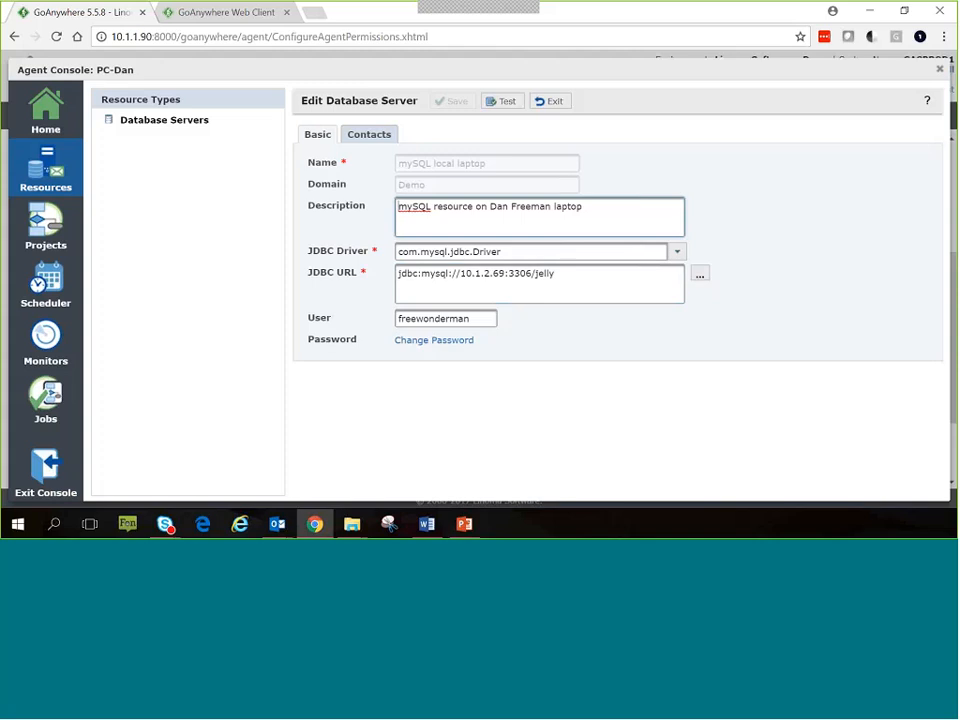
left_click(490, 103)
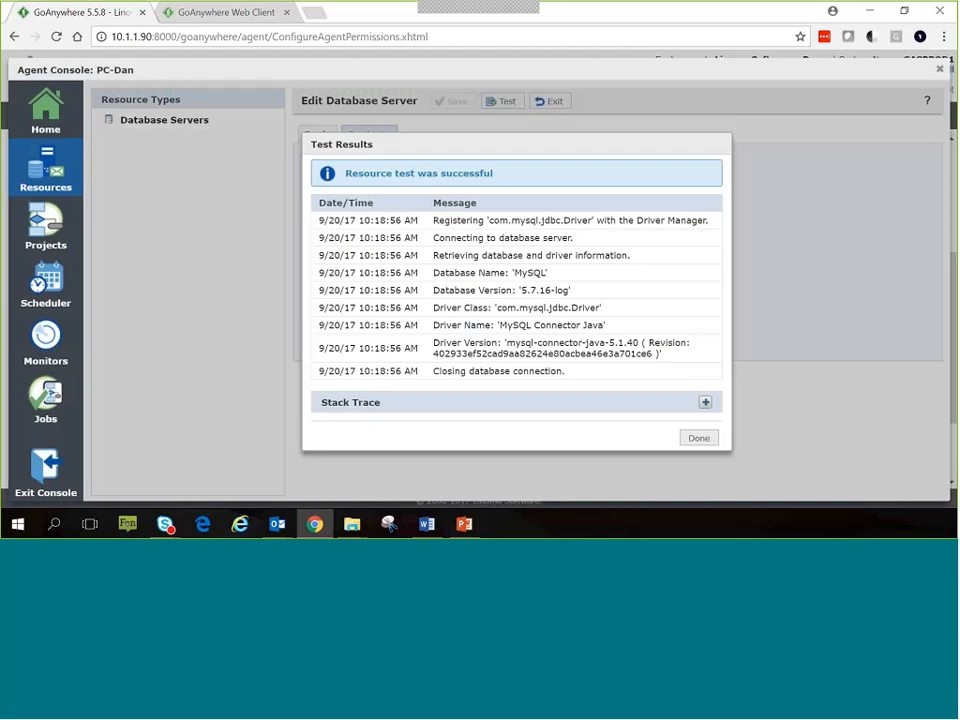
left_click_drag(487, 150, 570, 151)
left_click(785, 440)
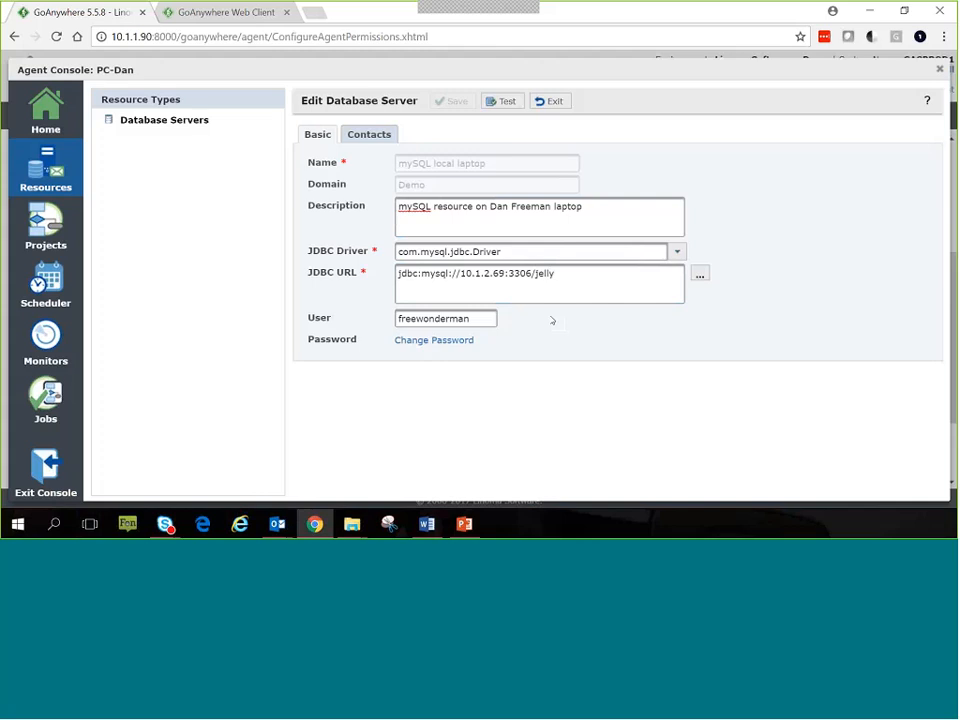
left_click(46, 226)
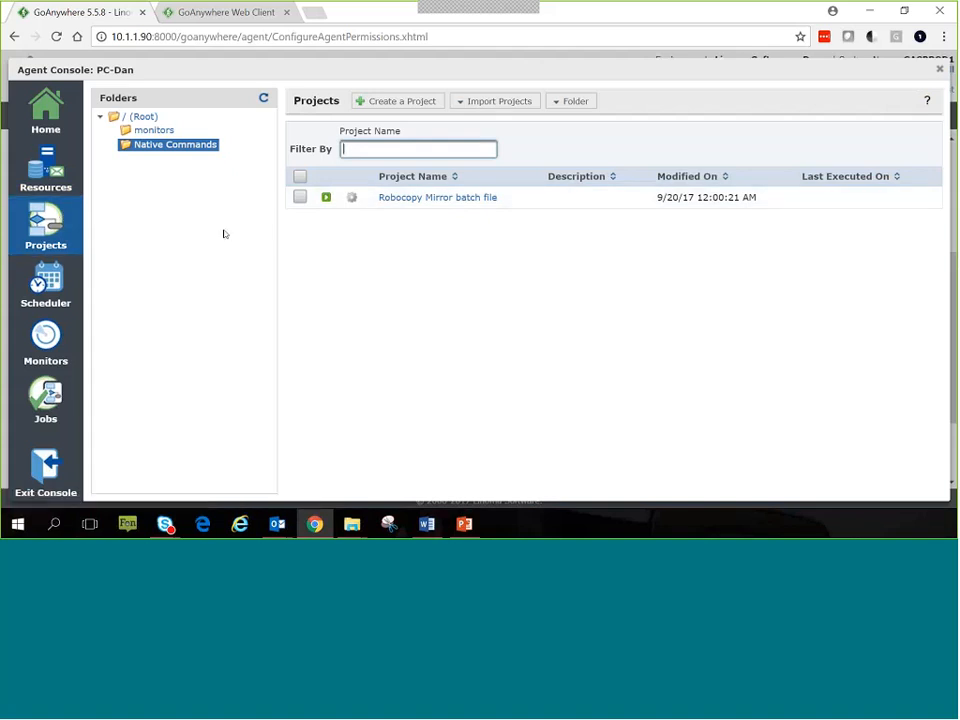
Step: In Robocopy Mirror batch file, expand Compression, Database, Data Translation and File System tasks, then view Schedules
left_click(349, 197)
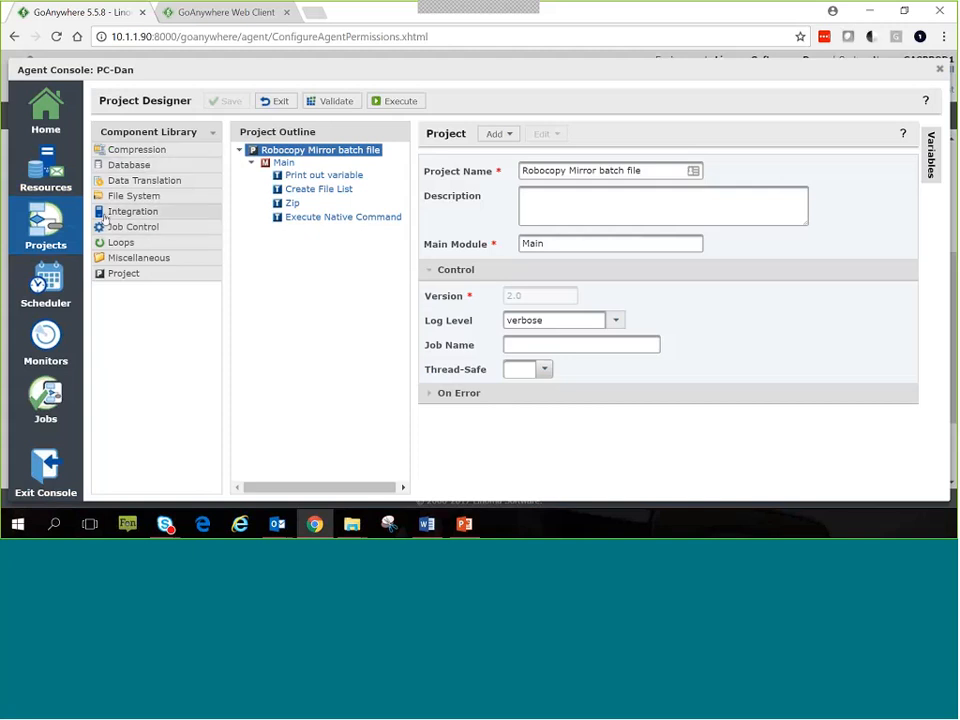
left_click(118, 150)
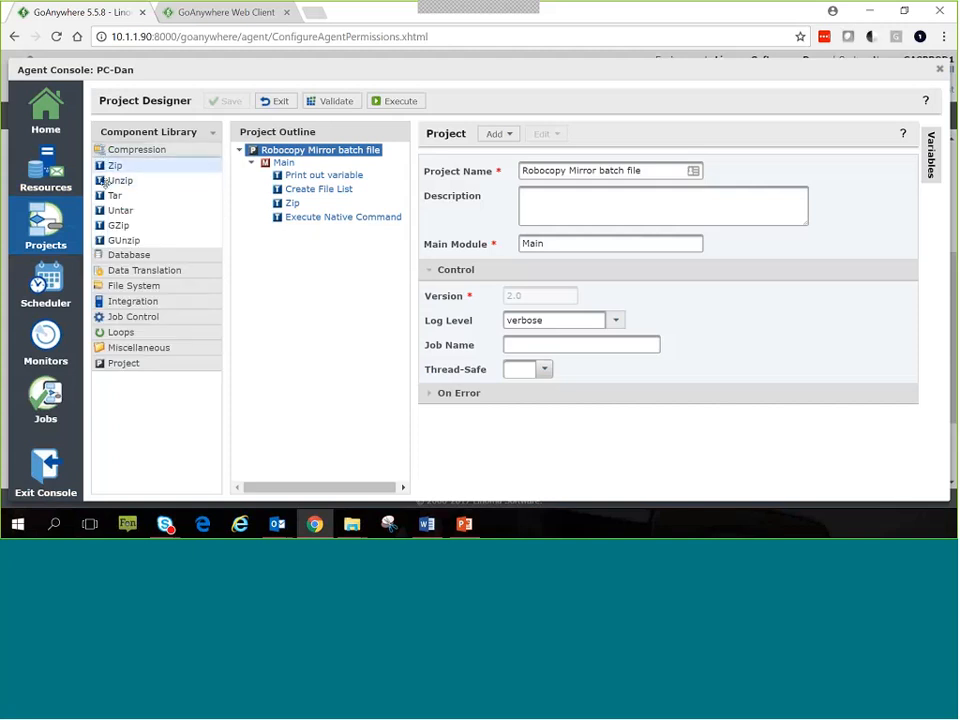
left_click(129, 255)
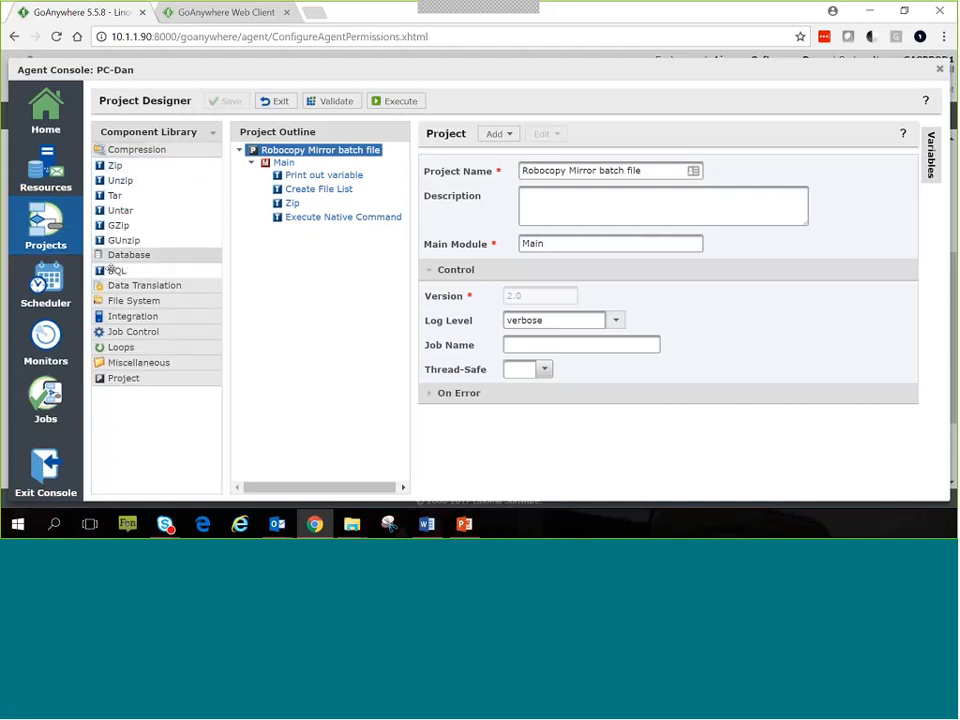
left_click(130, 286)
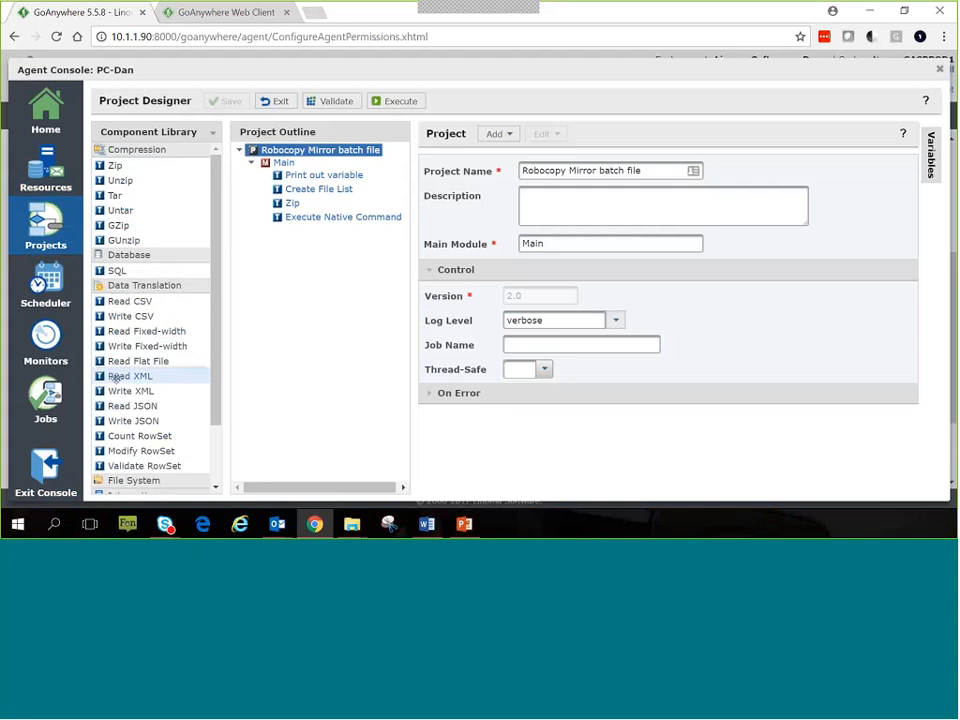
left_click(124, 480)
scroll(167, 424, "down", 1)
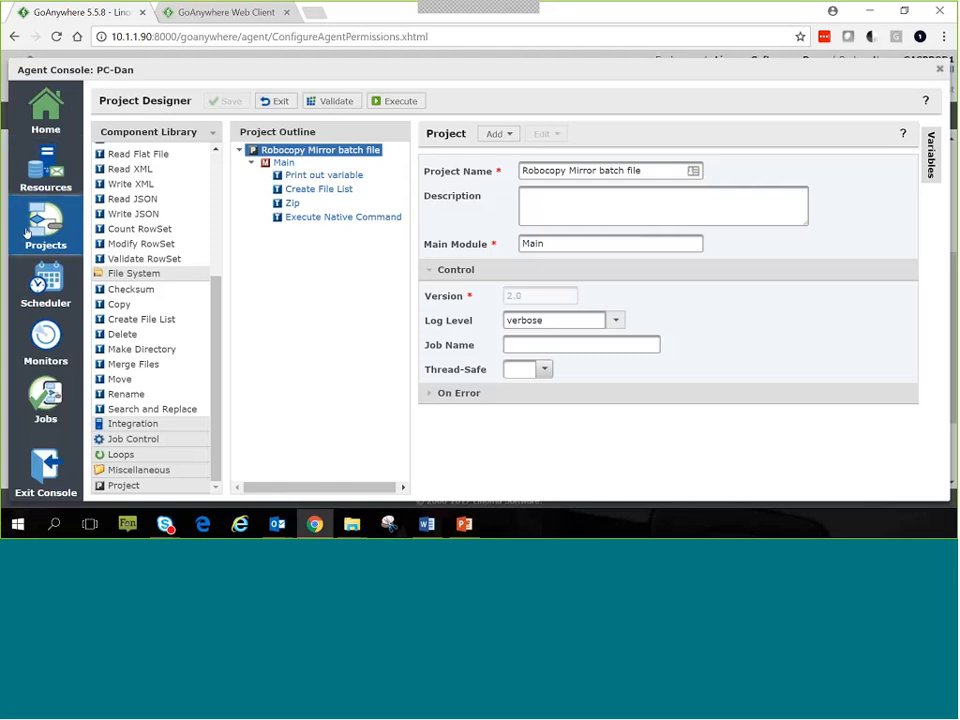
left_click(45, 285)
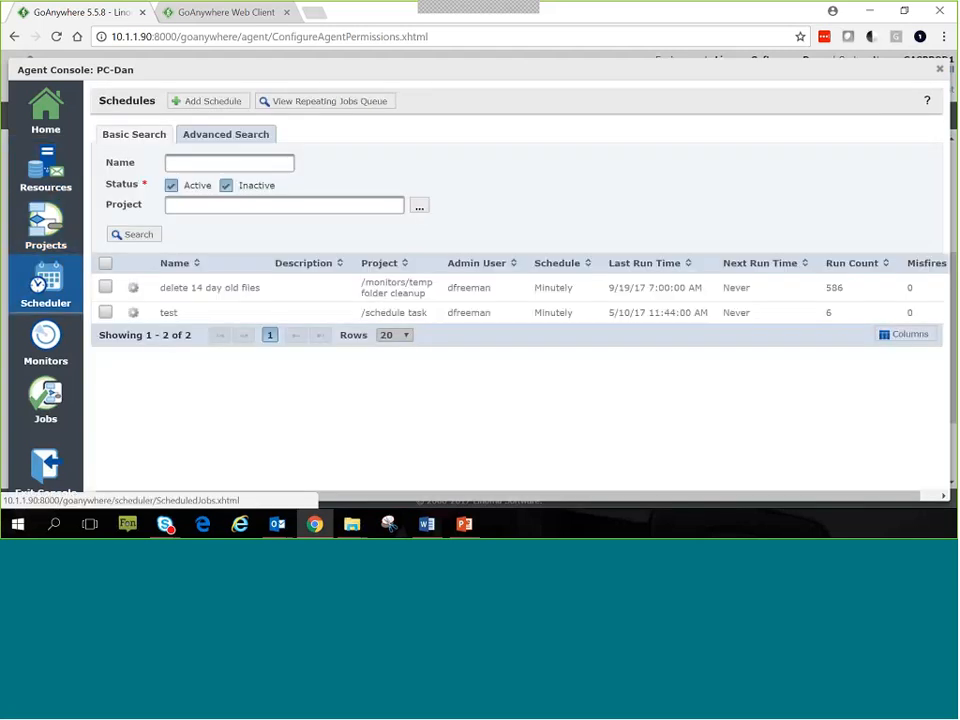
Step: Draft a Daily schedule with Linoma Calendar and Previous Business Day, then discard it for Monitors
left_click(206, 101)
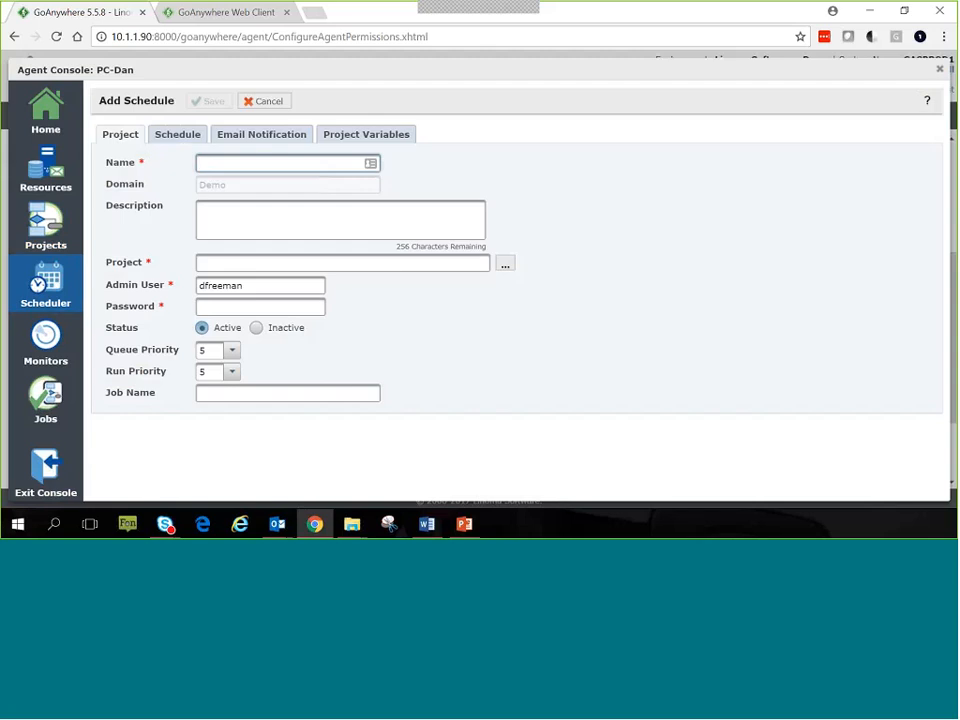
left_click(178, 134)
left_click(306, 182)
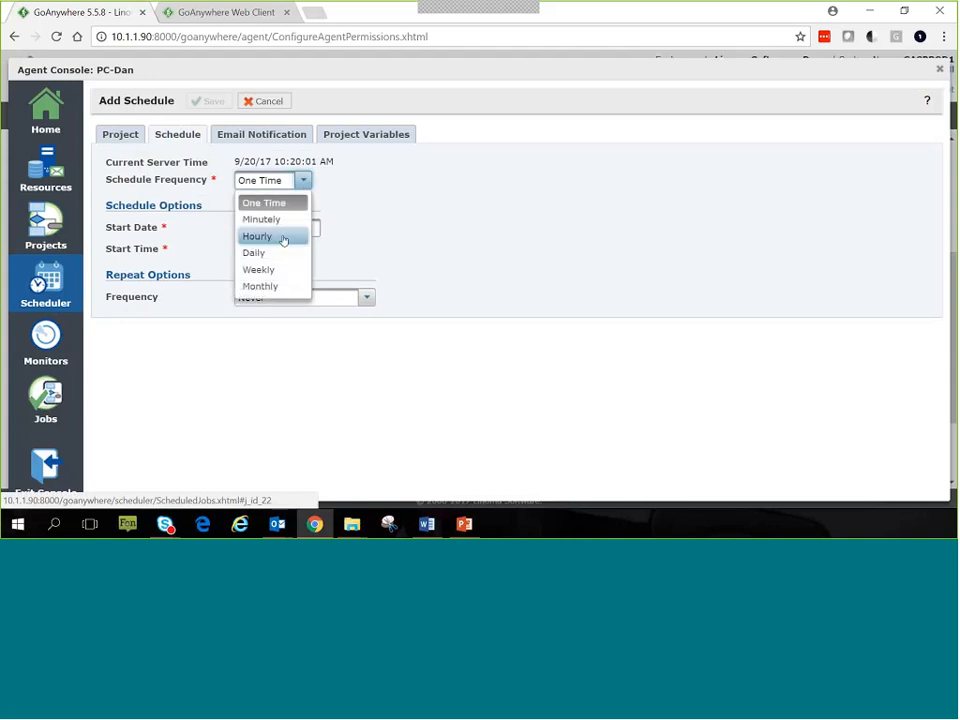
left_click(270, 253)
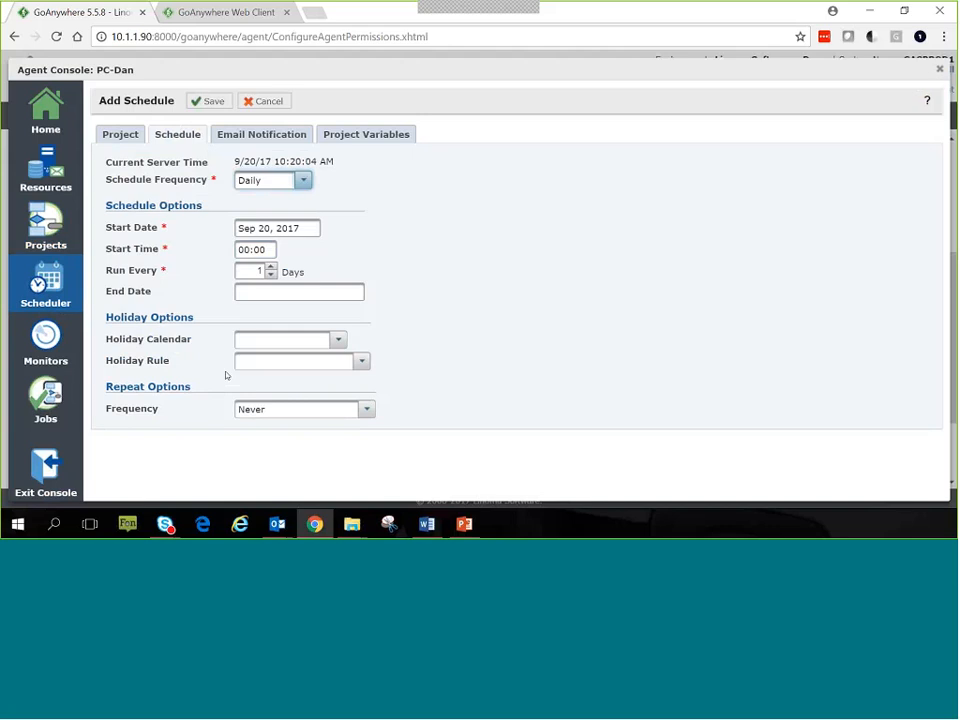
left_click(339, 341)
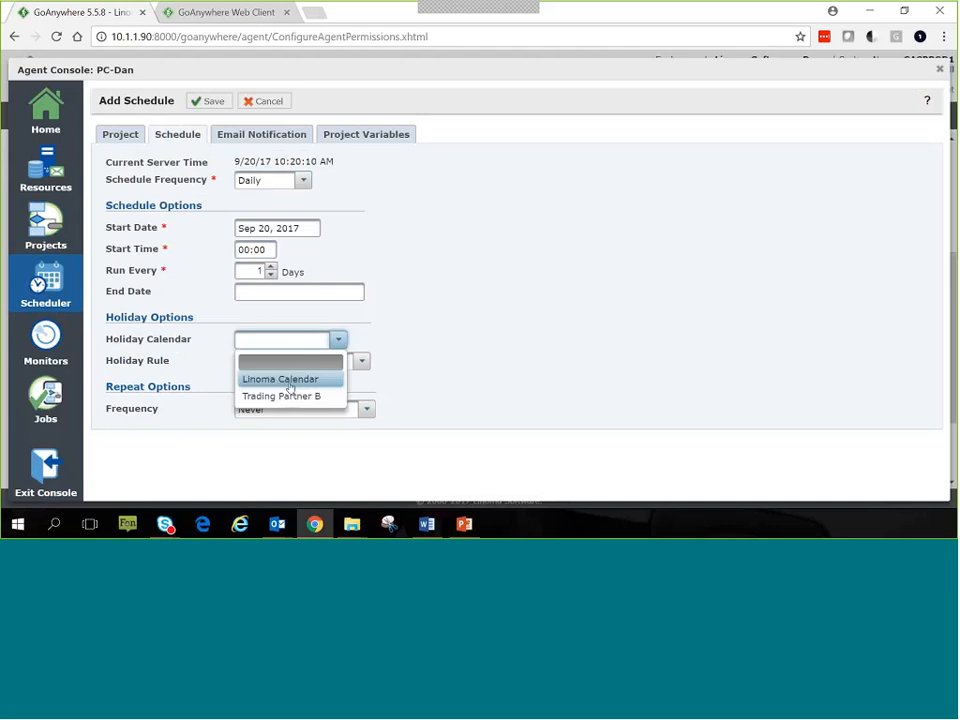
left_click(292, 381)
left_click(360, 365)
left_click(289, 416)
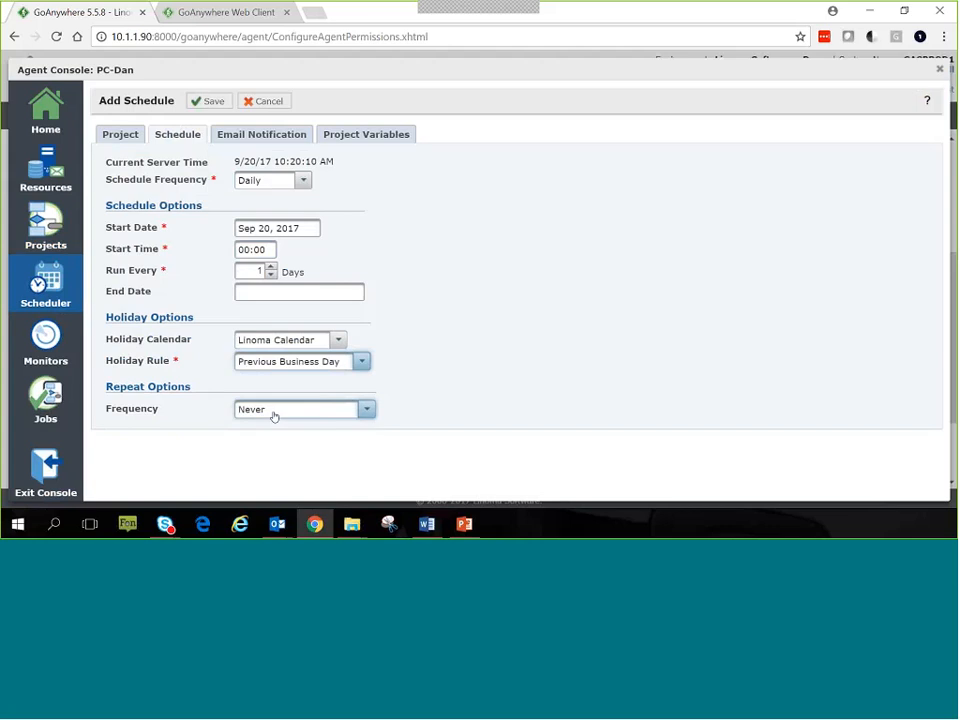
left_click(368, 411)
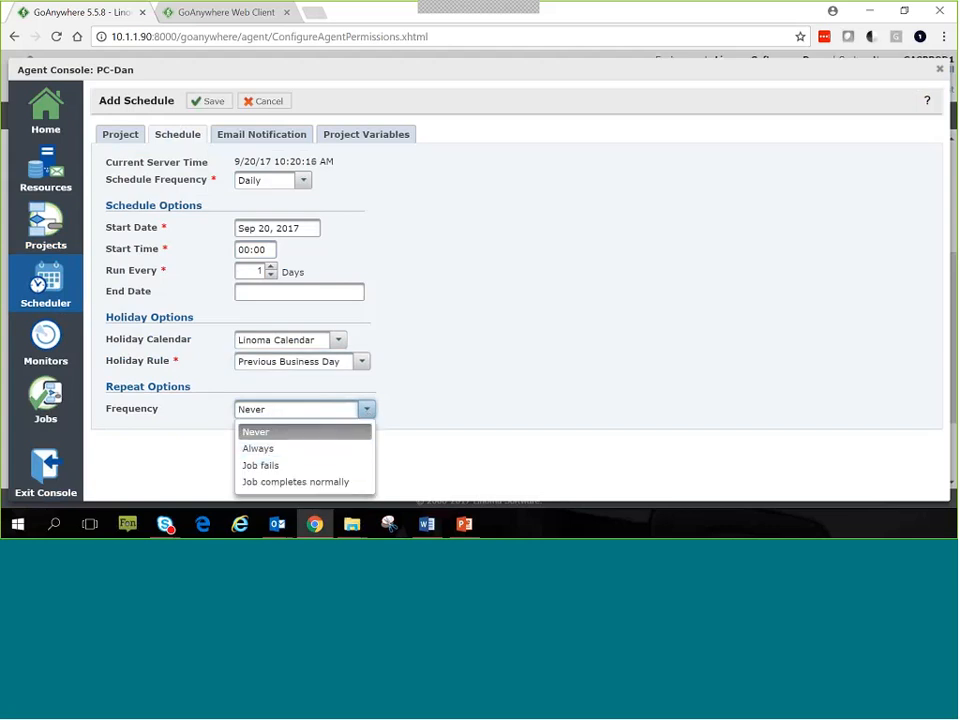
left_click(524, 341)
left_click(48, 343)
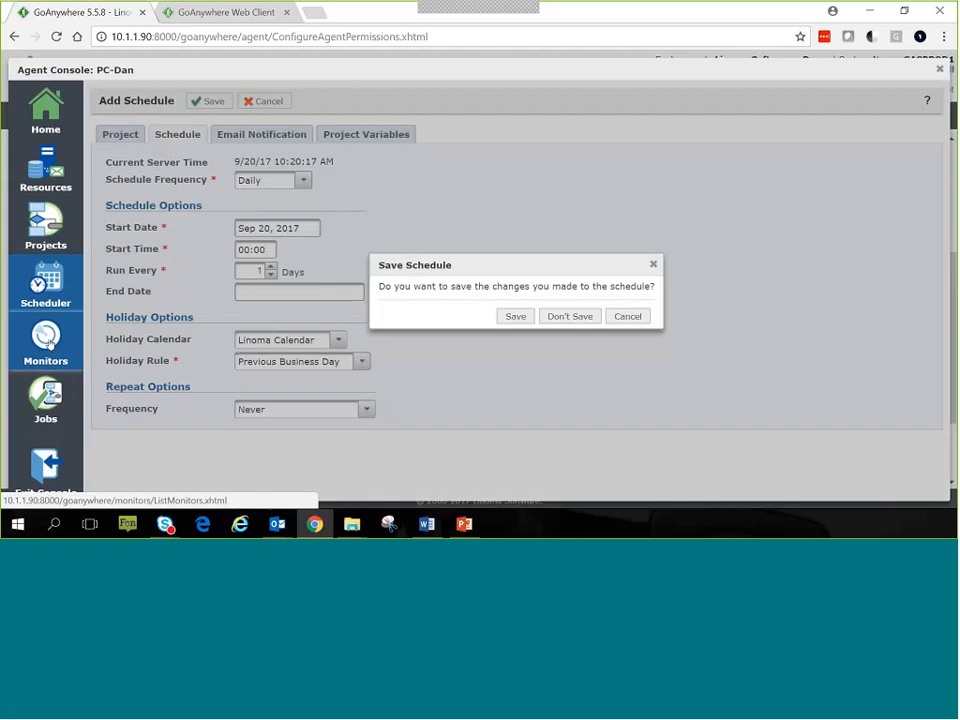
left_click(570, 315)
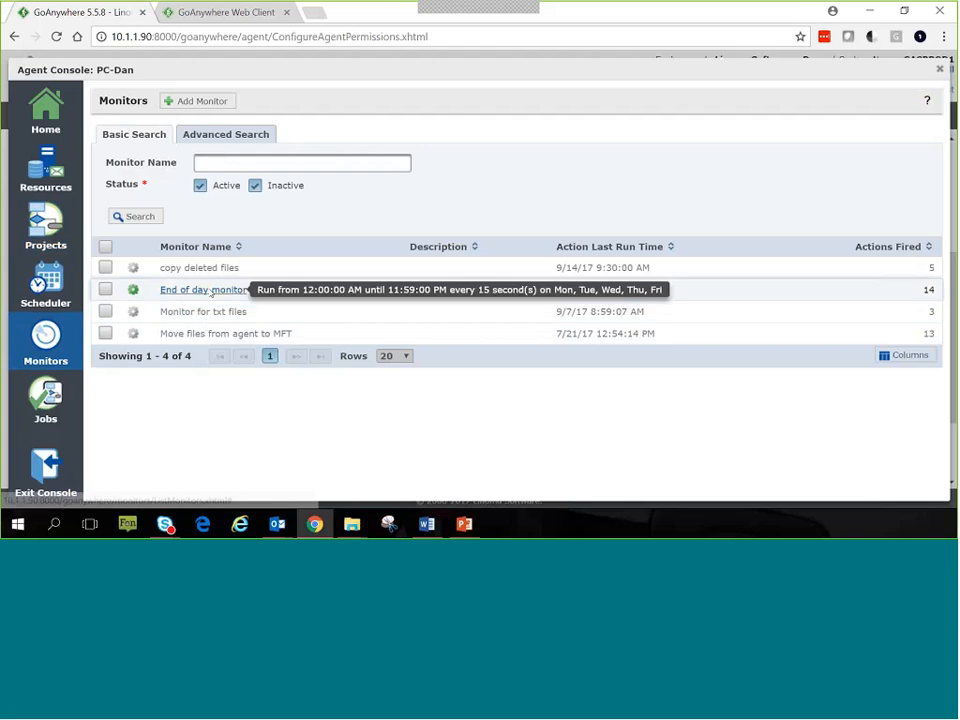
Step: Review the End of day monitor's agenttestfolder/eod folder, its schedule and its linked Scenario 1 project
left_click(210, 290)
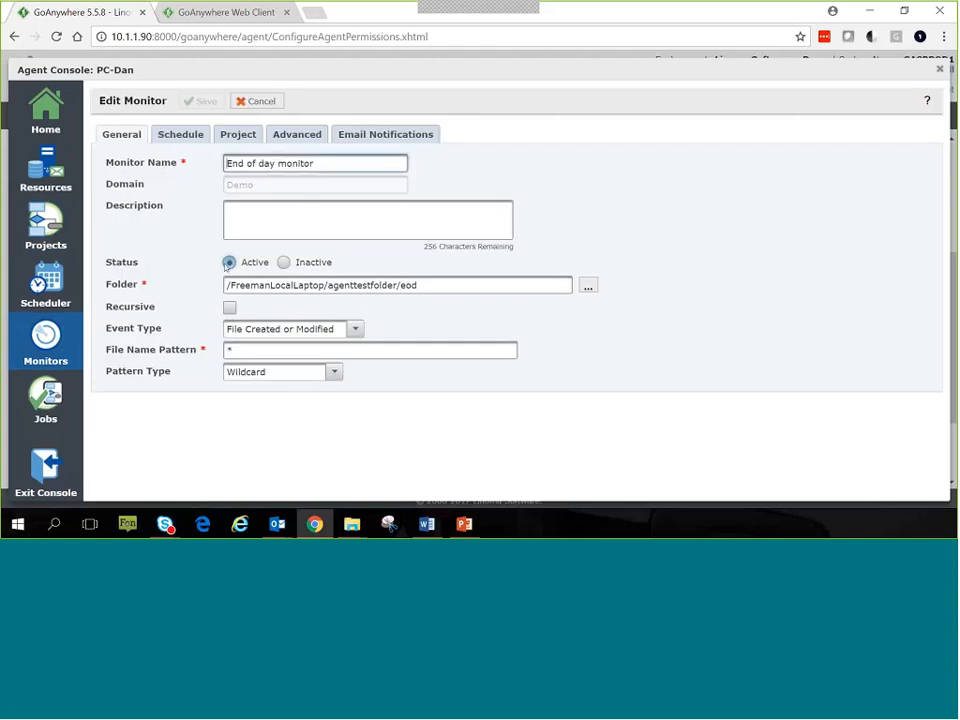
double_click(406, 285)
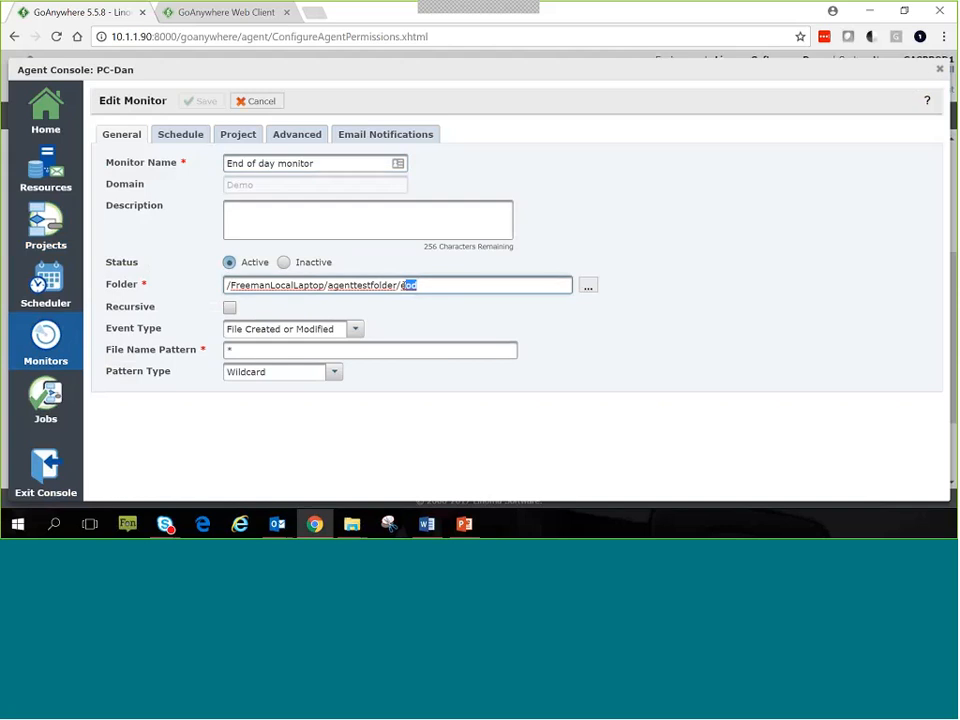
left_click_drag(406, 285, 375, 300)
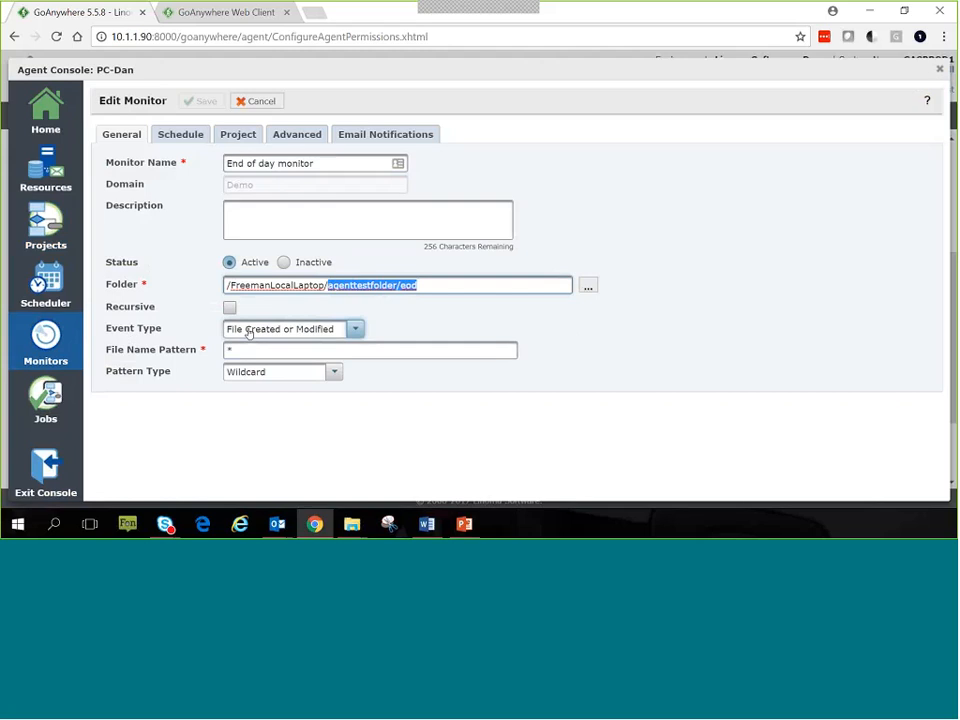
left_click(185, 133)
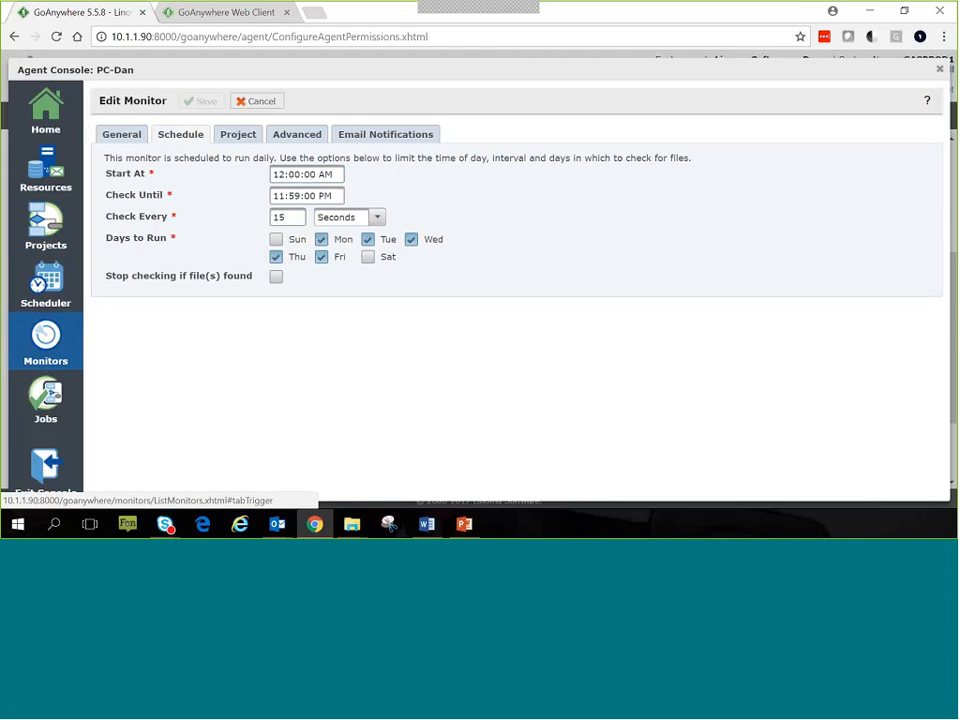
left_click(230, 138)
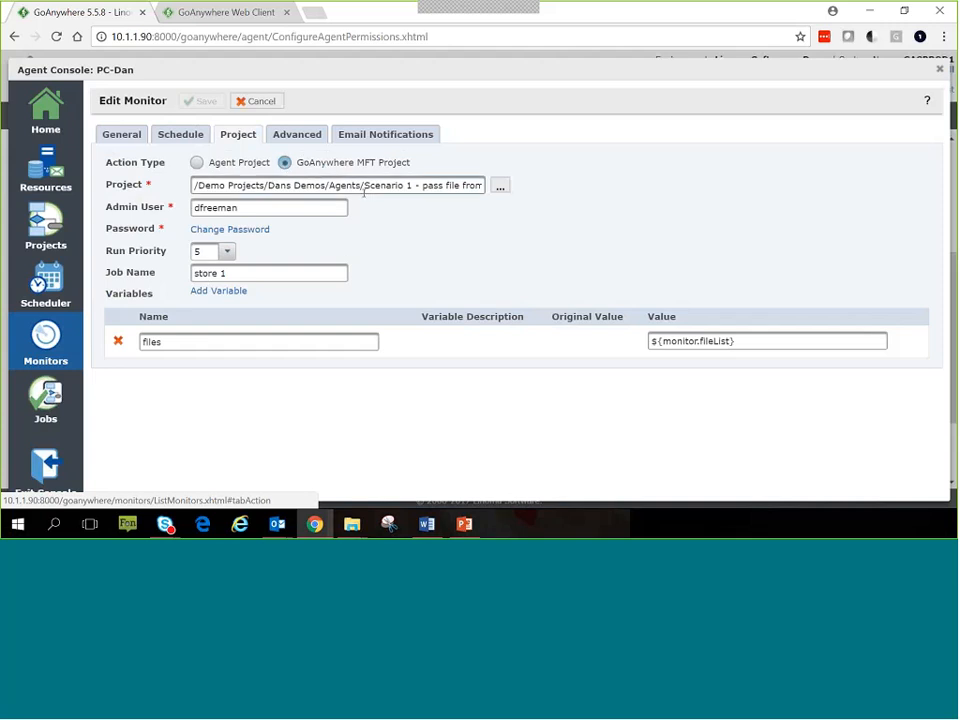
left_click_drag(364, 185, 414, 204)
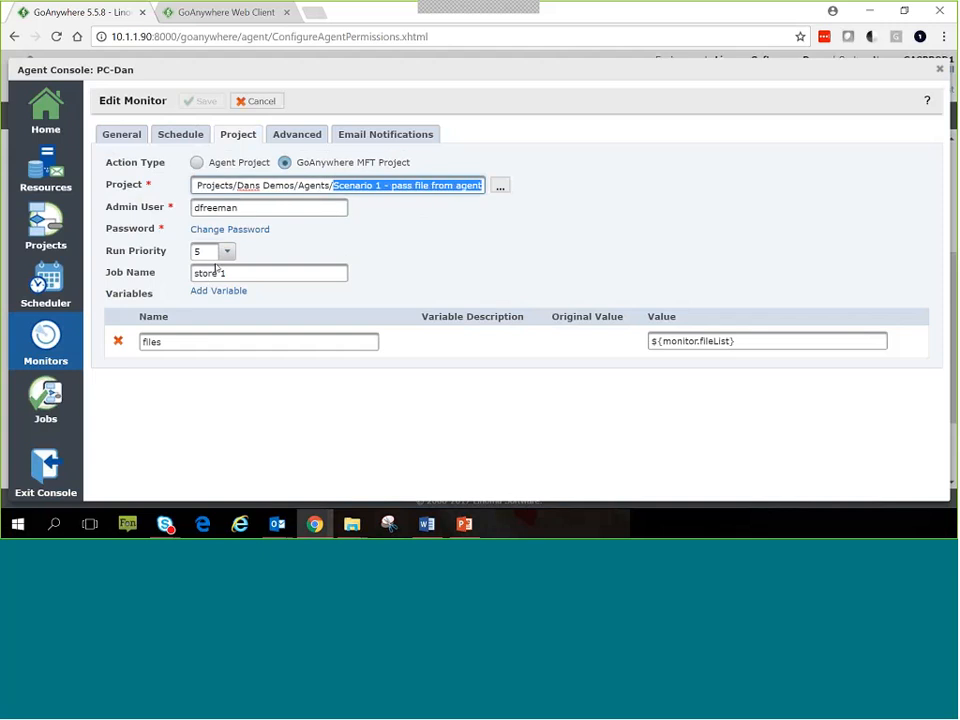
key("Tab")
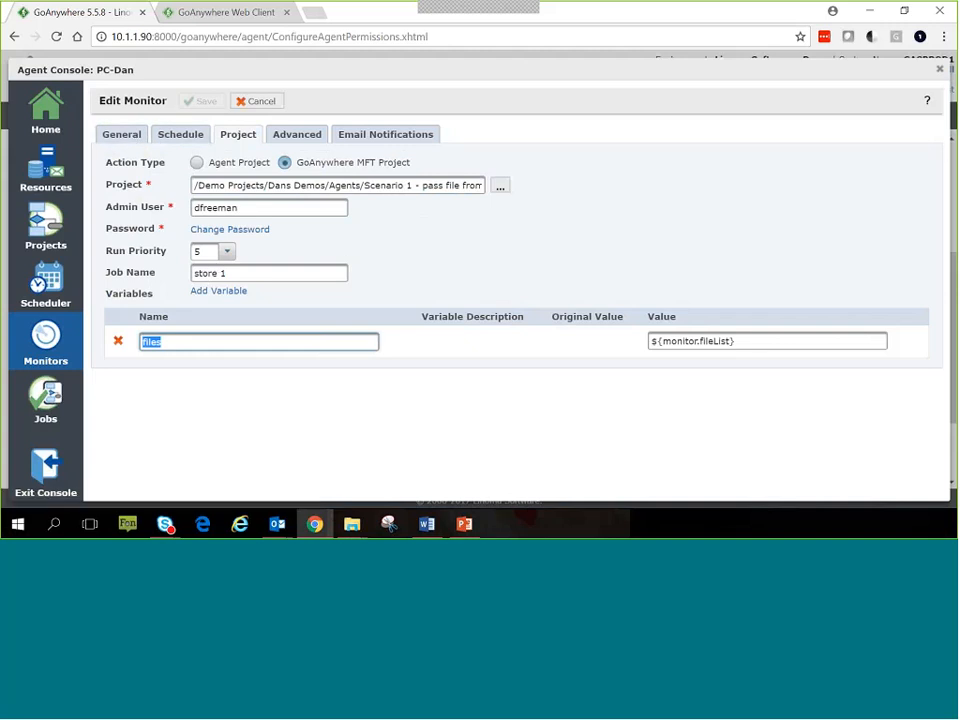
Step: Check the agent's completed jobs and exit PC-Dan's agent console
left_click(45, 400)
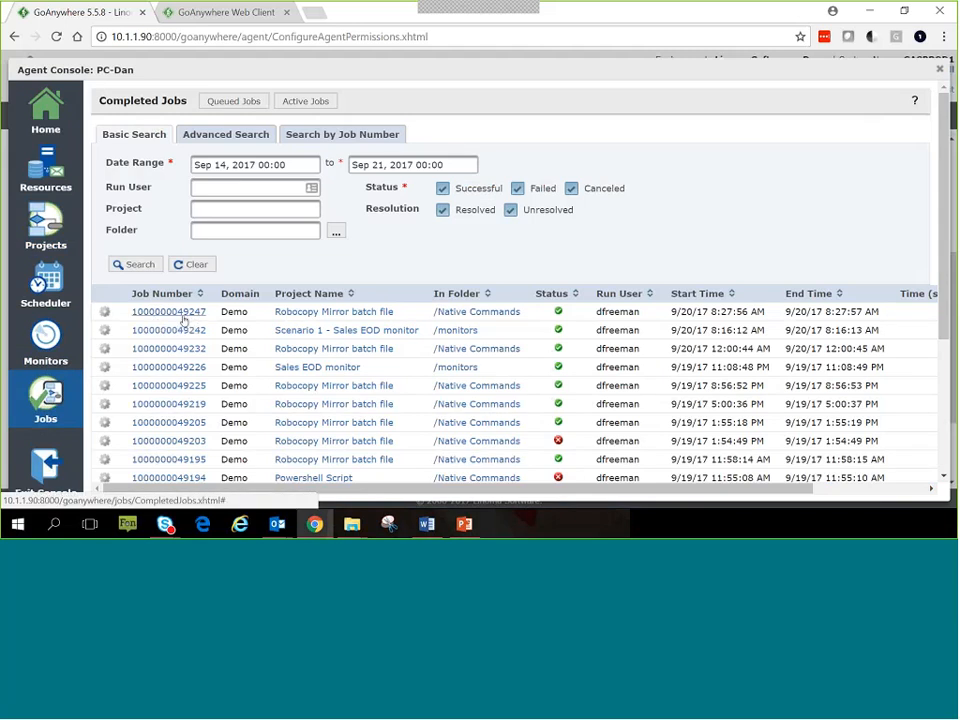
left_click(45, 468)
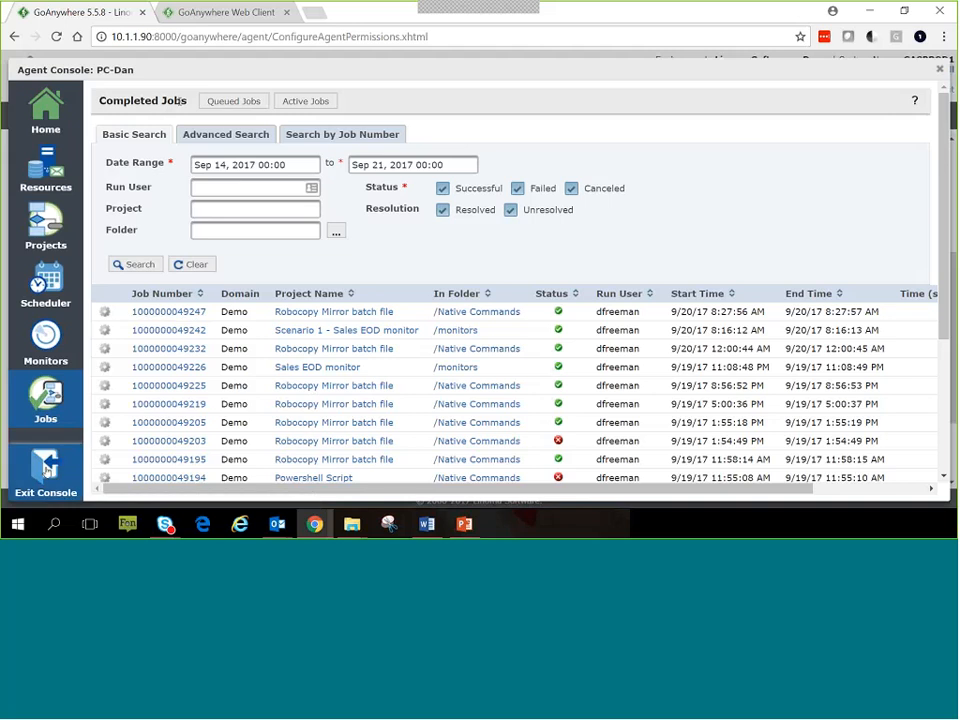
left_click(184, 120)
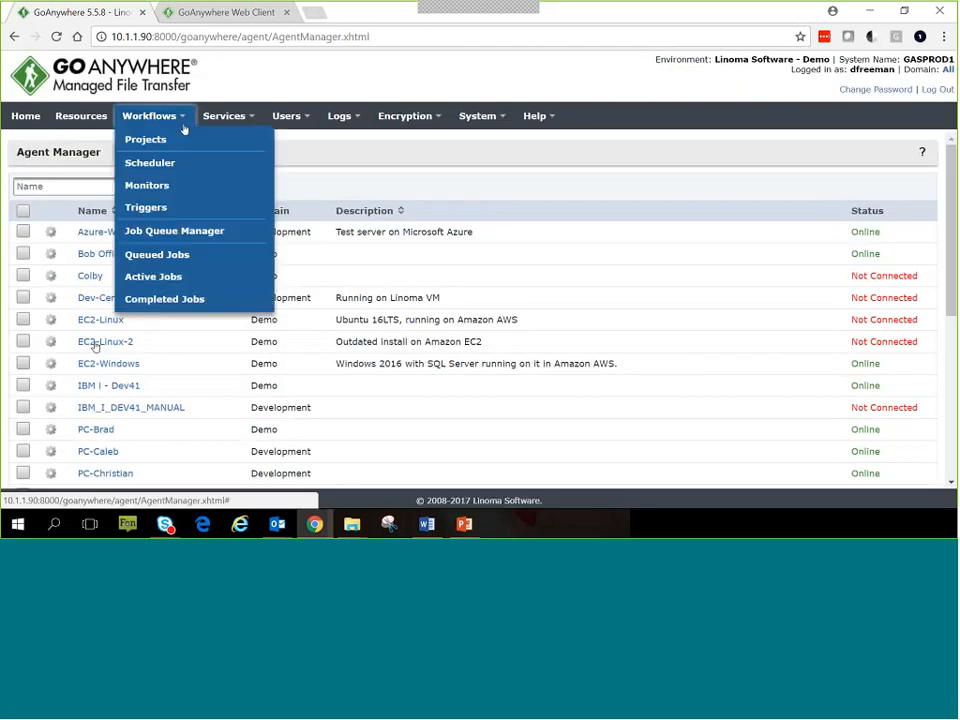
Step: Show the server's Completed Jobs for Sep 14–21, 2017 and scroll through the job table
left_click(174, 298)
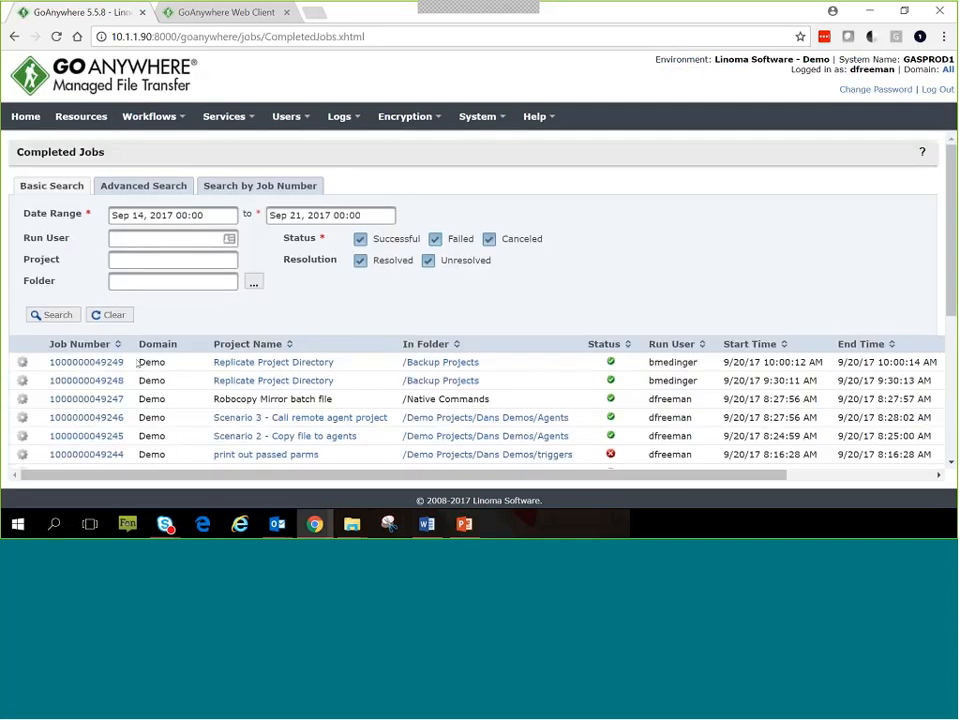
scroll(104, 330, "down", 1)
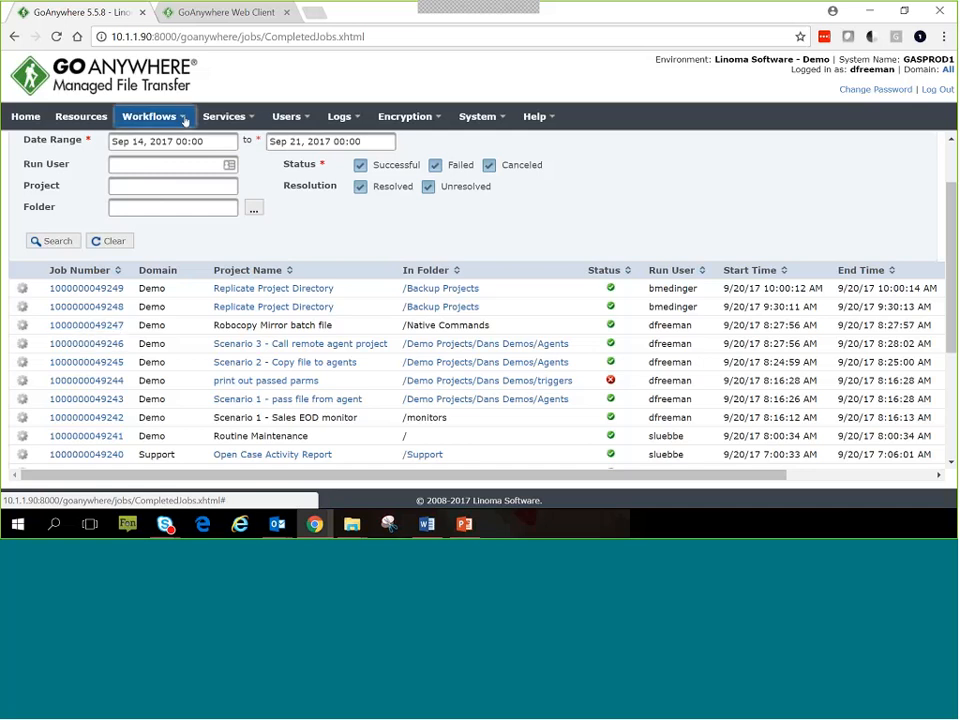
Step: Open PC-Dan's Scenario 1 - Sales EOD monitor project from the monitors folder and show its SQL task
mouse_move(262, 122)
mouse_move(240, 275)
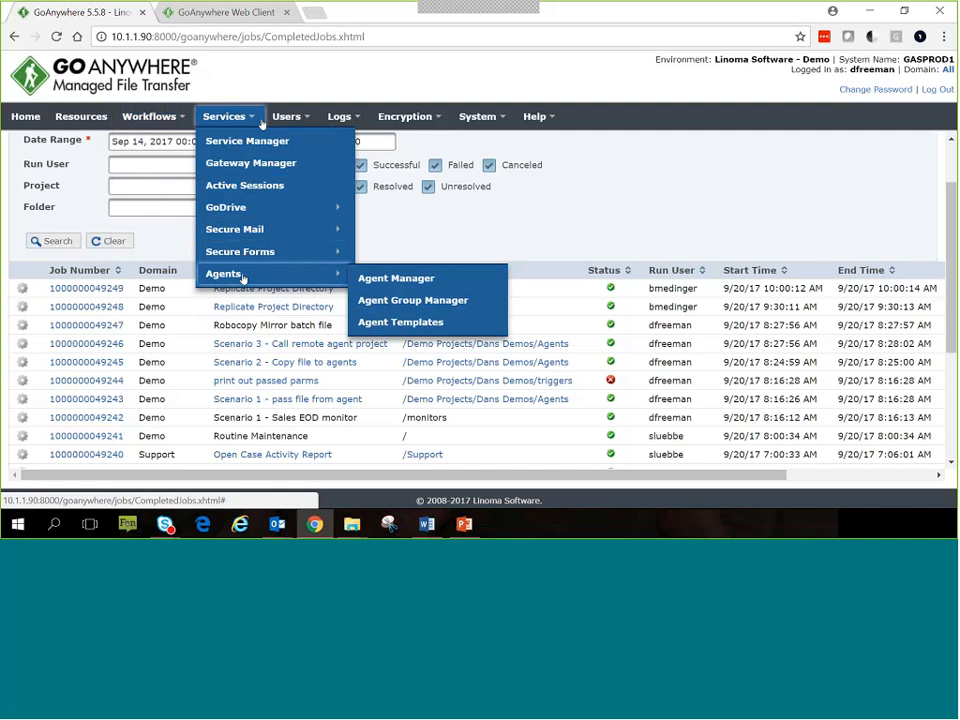
left_click(385, 279)
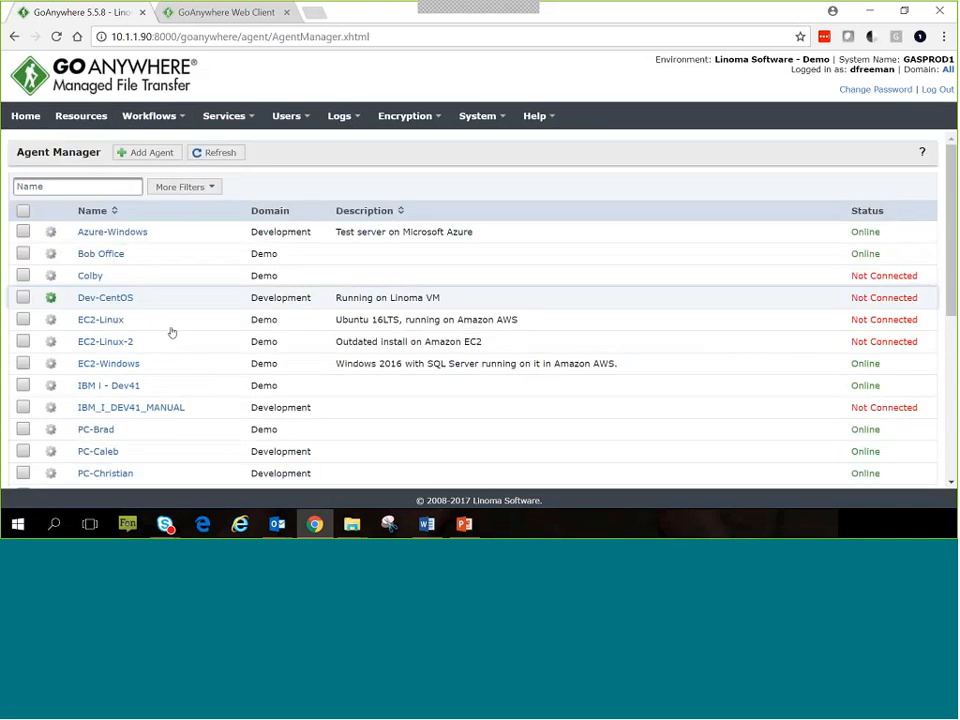
scroll(115, 320, "down", 3)
left_click(83, 315)
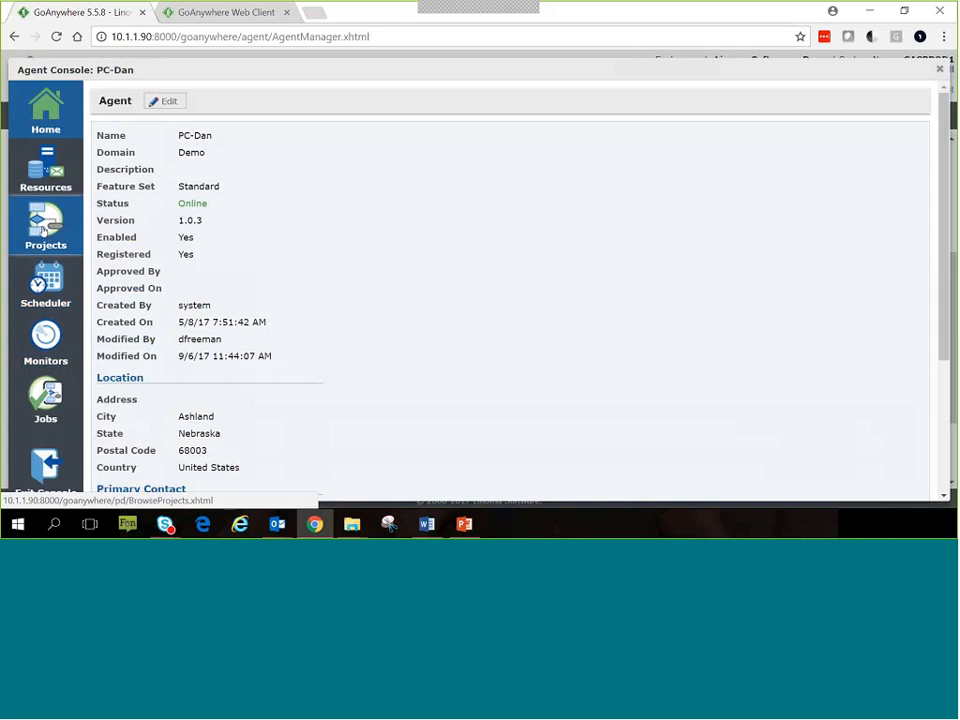
left_click(42, 228)
left_click(154, 130)
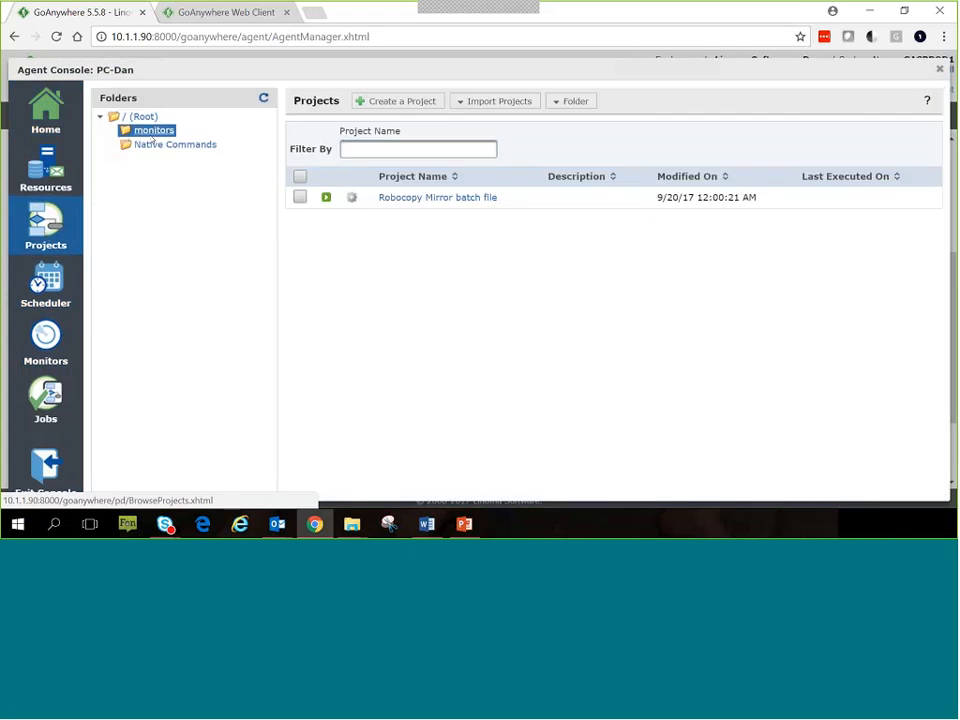
left_click(410, 199)
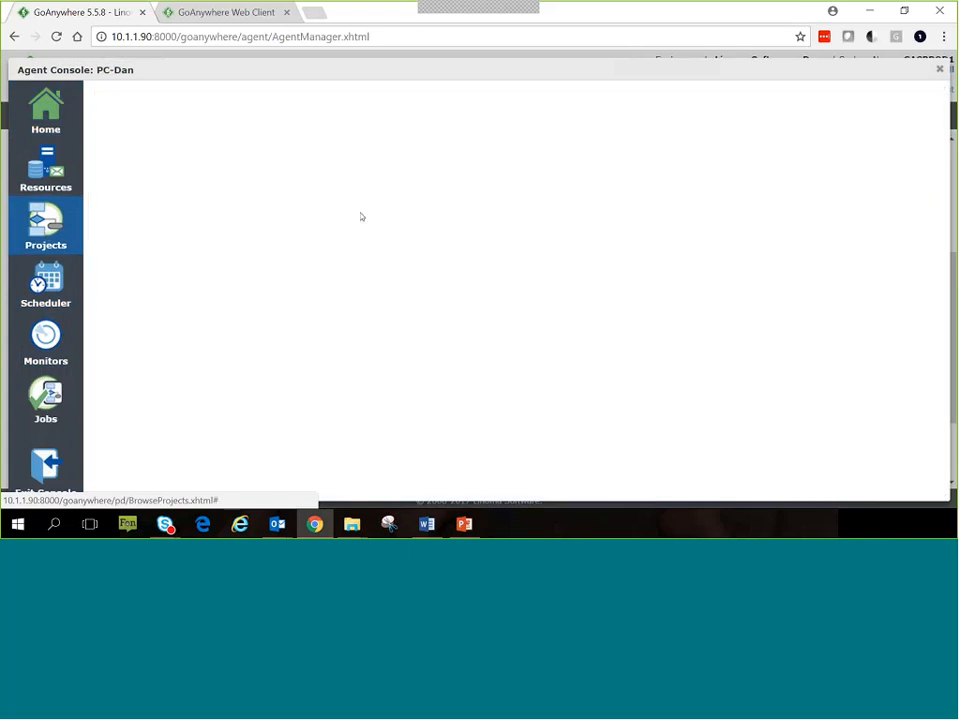
left_click(293, 177)
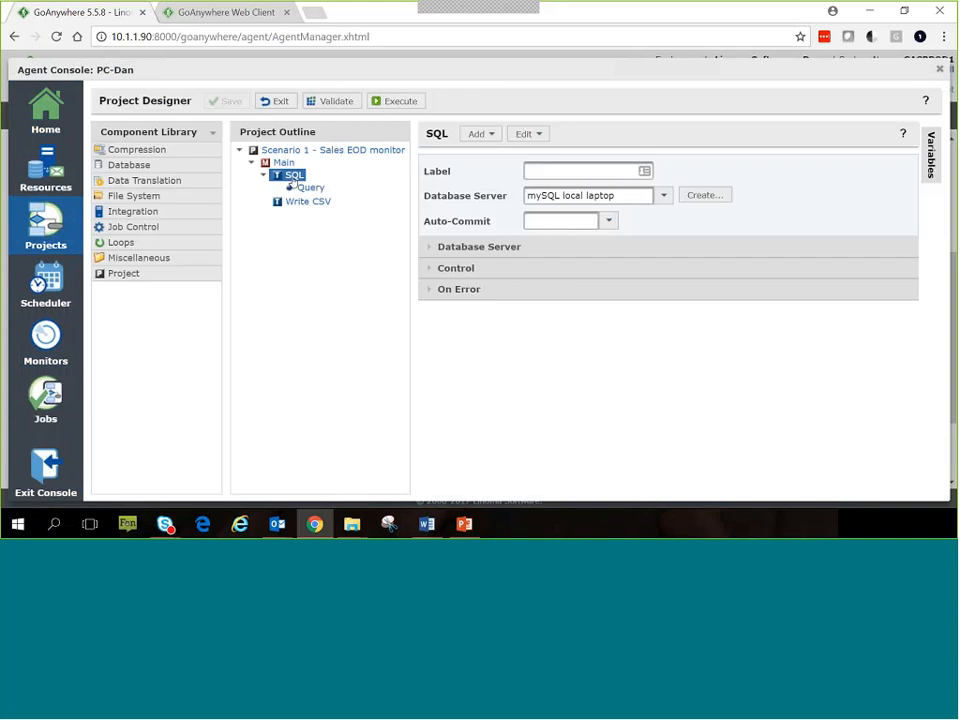
Step: Review the SQL task's storesales query and its data output variable
left_click(310, 187)
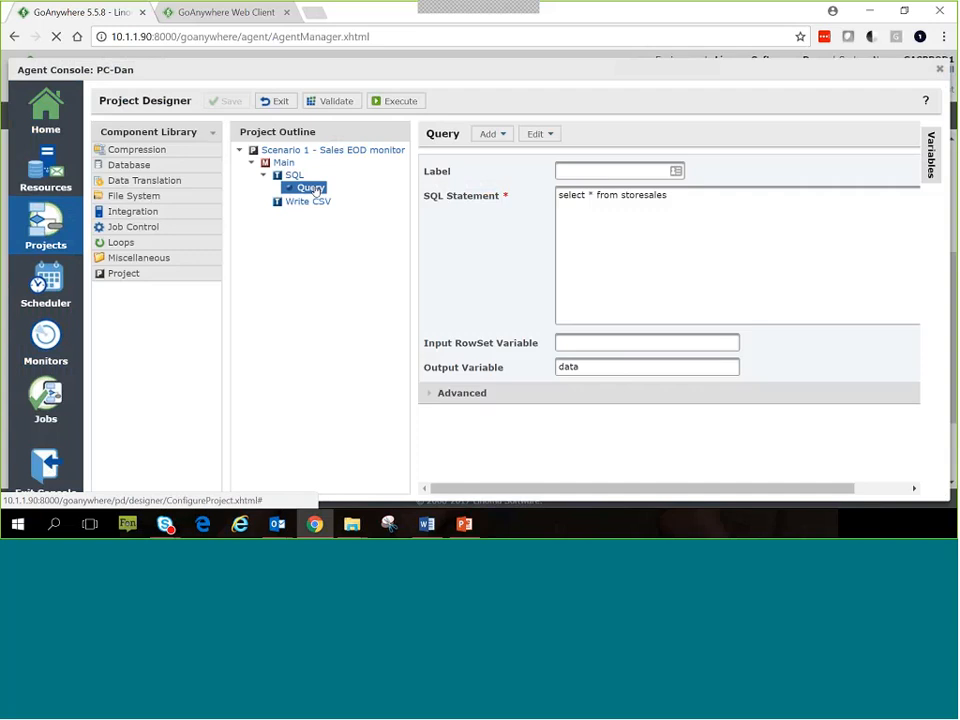
left_click_drag(648, 195, 667, 195)
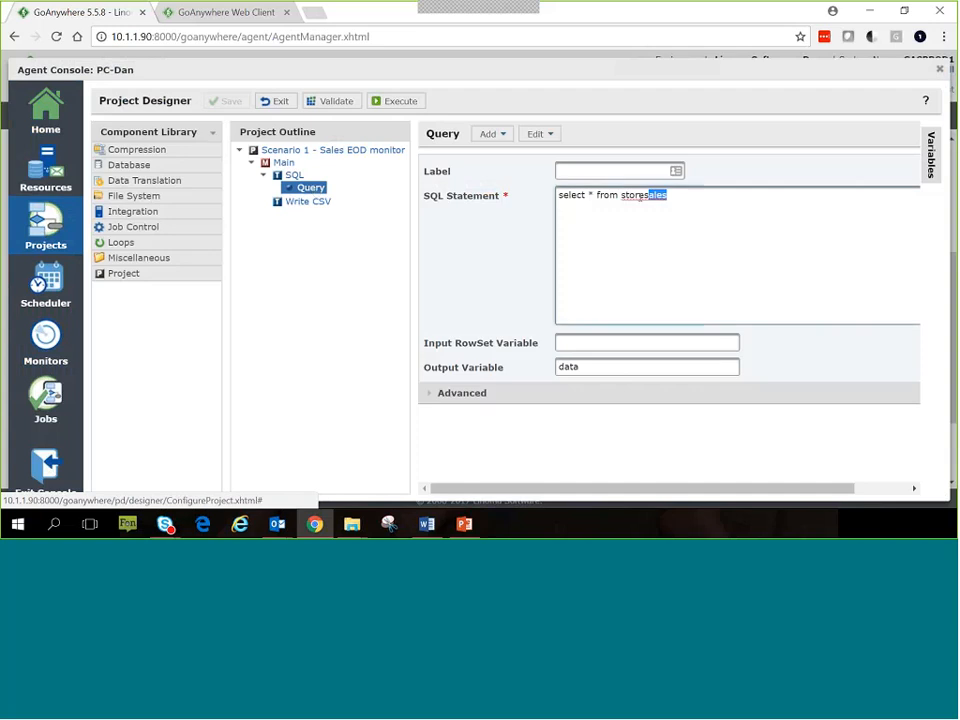
triple_click(641, 197)
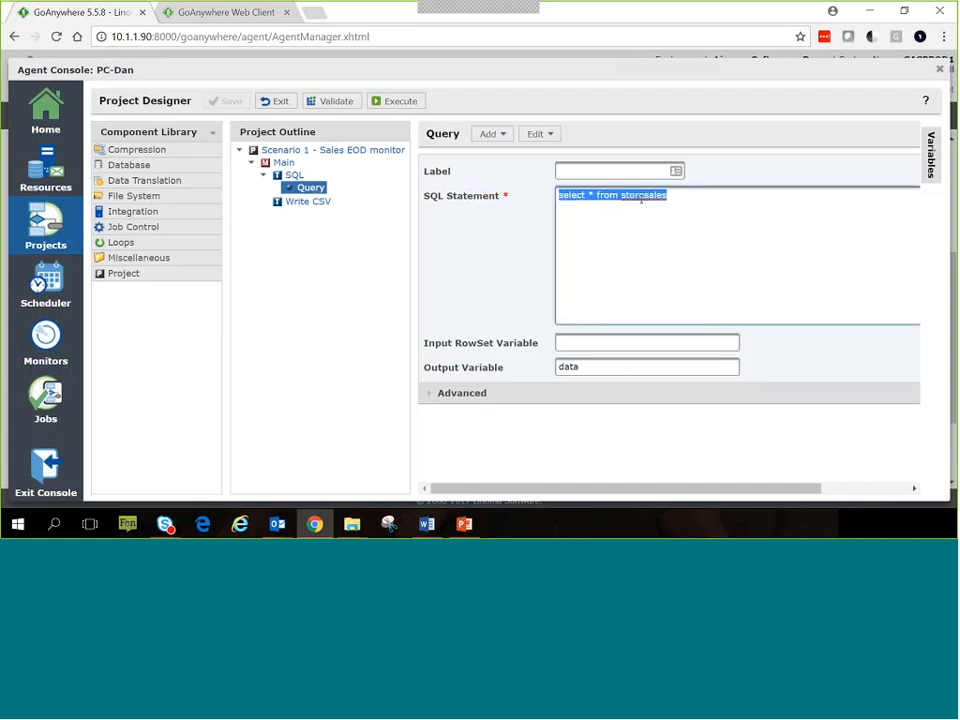
left_click(589, 366)
left_click_drag(589, 366, 388, 260)
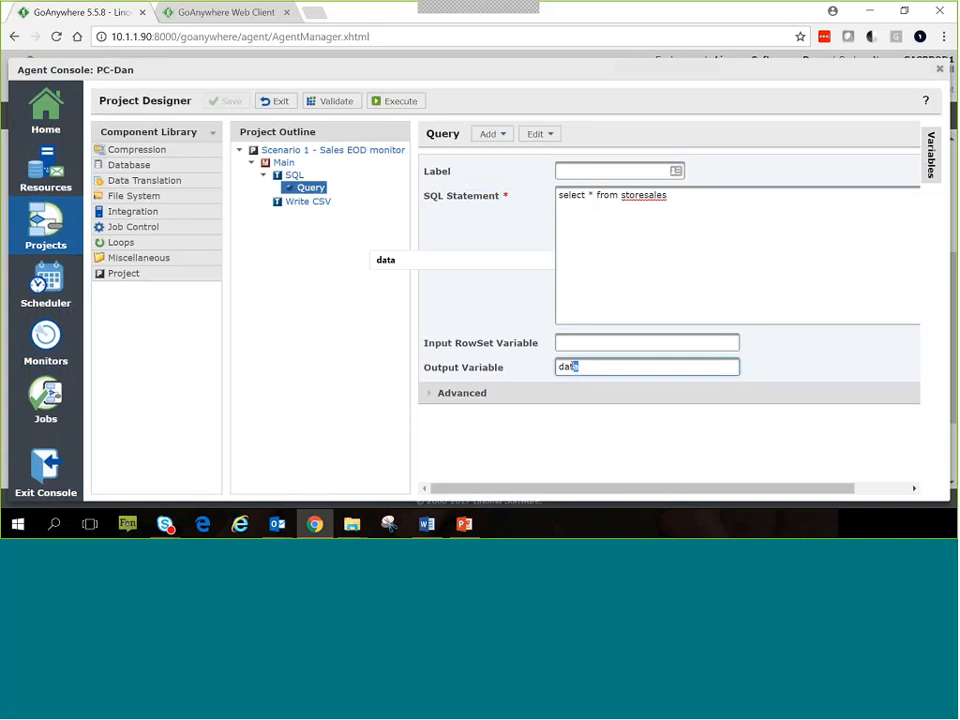
Step: Review the Write CSV task's ${data} input and its agenttestfolder/eod end_of_day_ output path
left_click(307, 203)
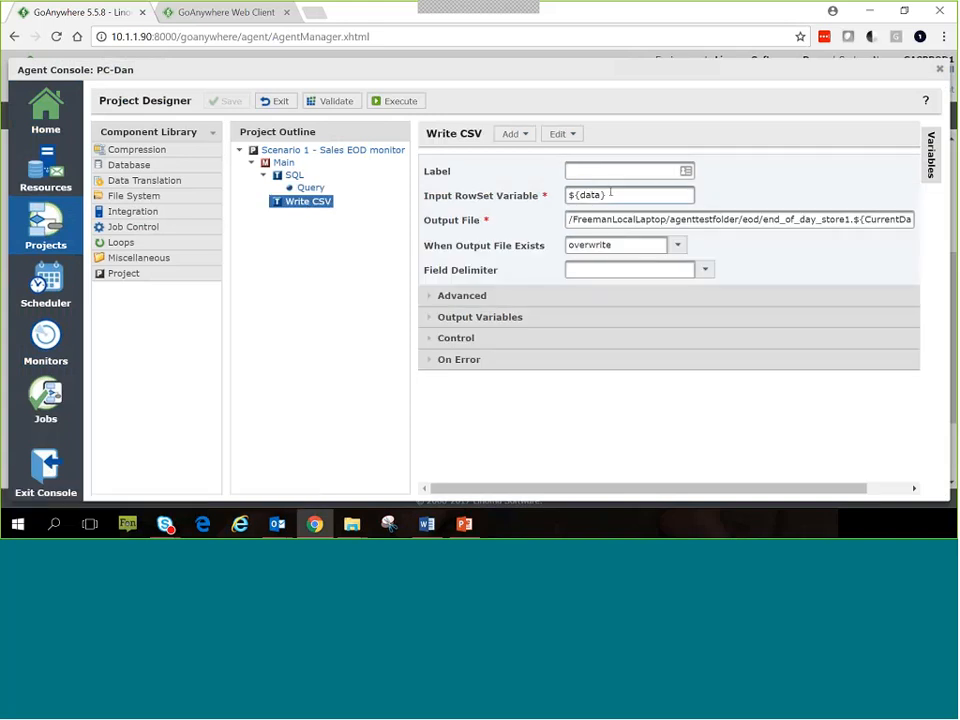
left_click_drag(609, 195, 567, 196)
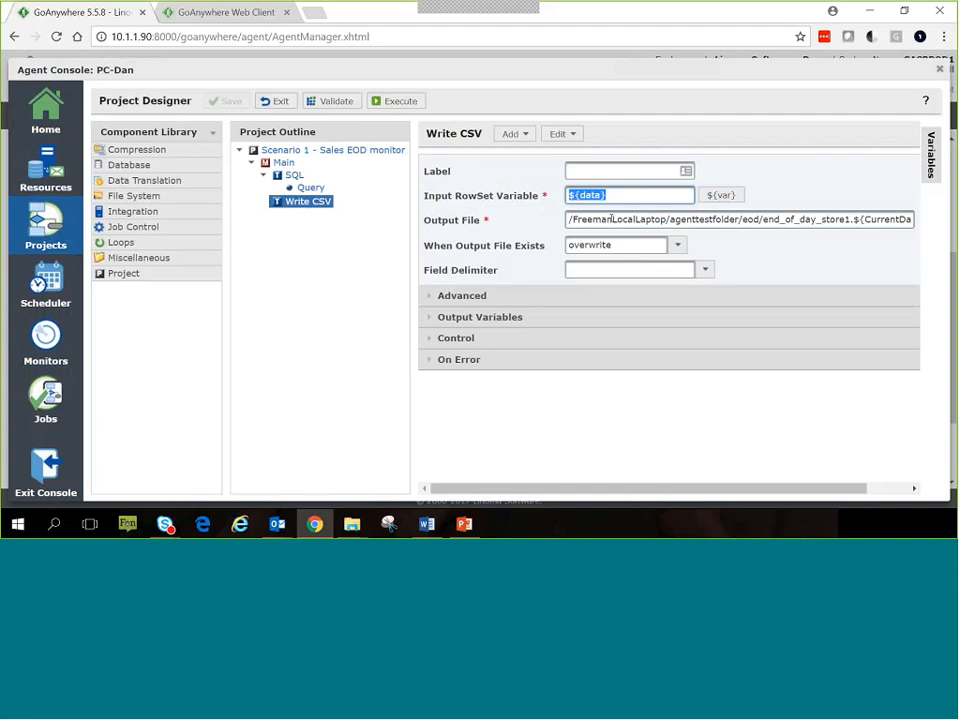
left_click_drag(763, 219, 838, 219)
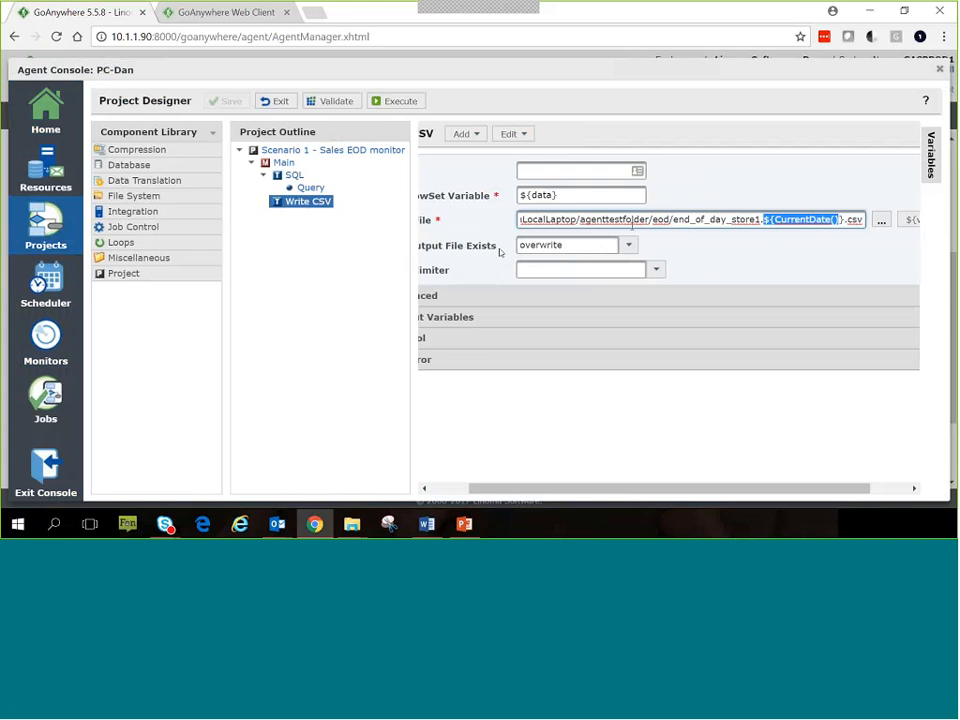
left_click(581, 219)
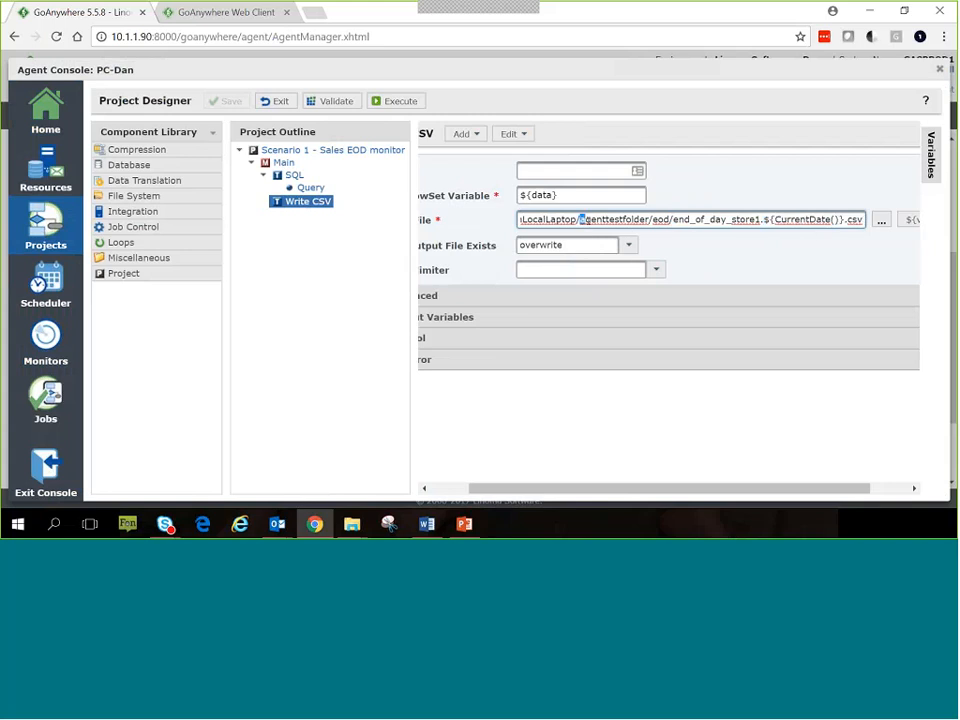
left_click_drag(581, 219, 666, 219)
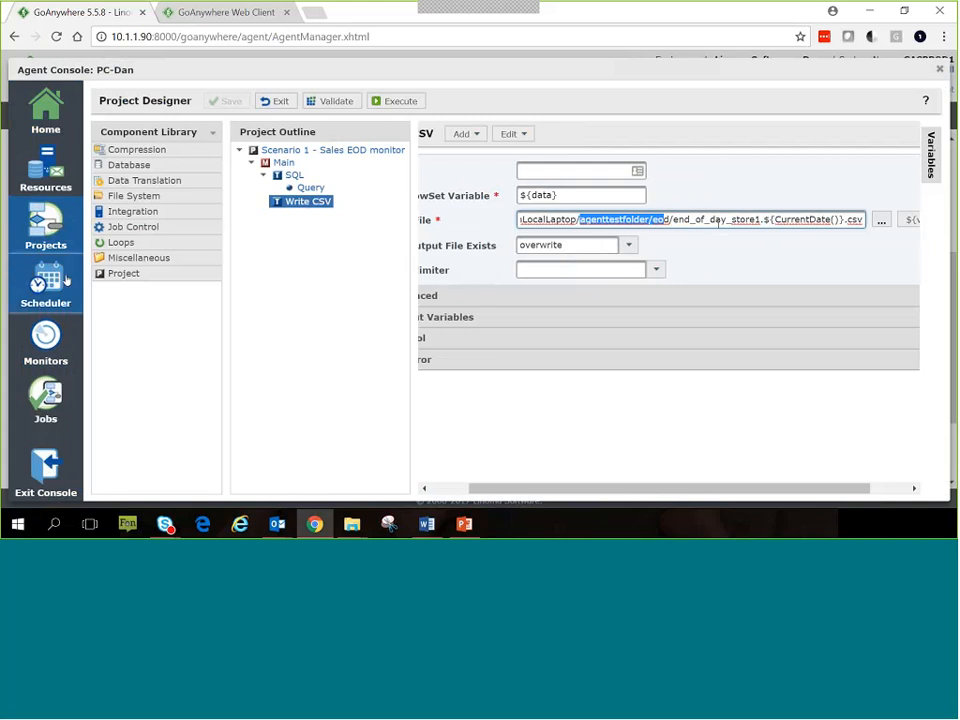
Step: Check the End of day monitor's eod folder and its linked pass-file project, then exit the console
left_click(46, 337)
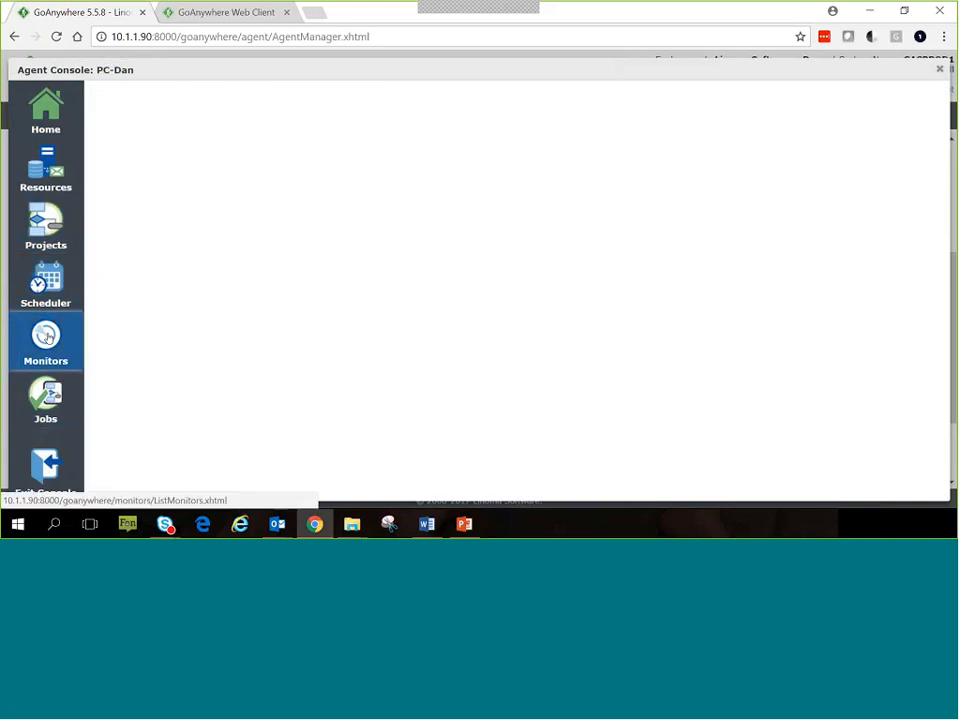
left_click(205, 290)
left_click_drag(420, 285, 328, 286)
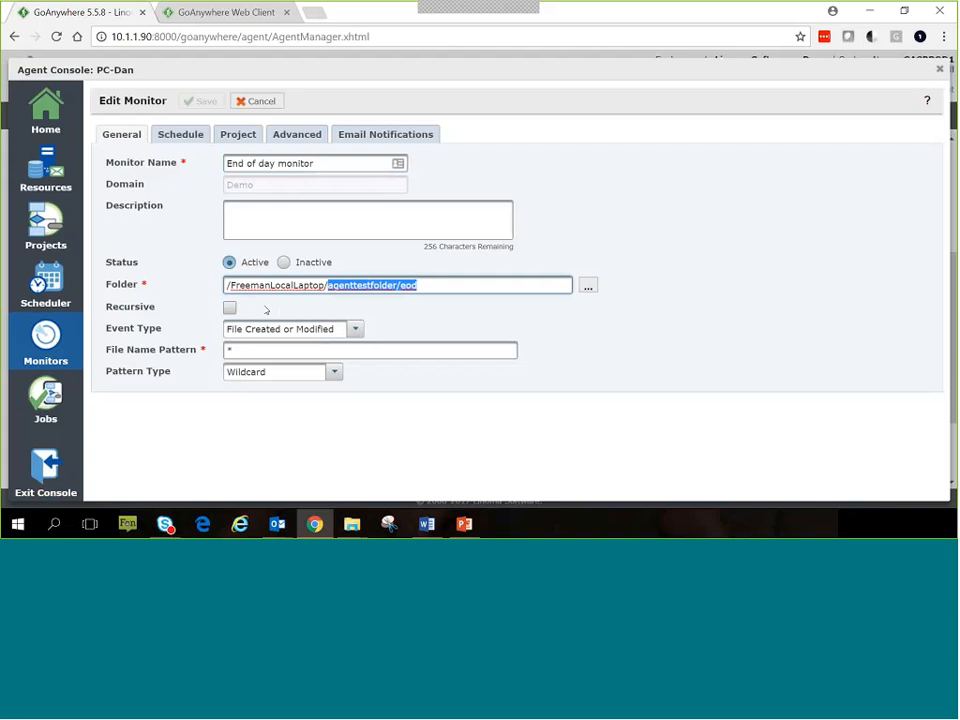
left_click(189, 137)
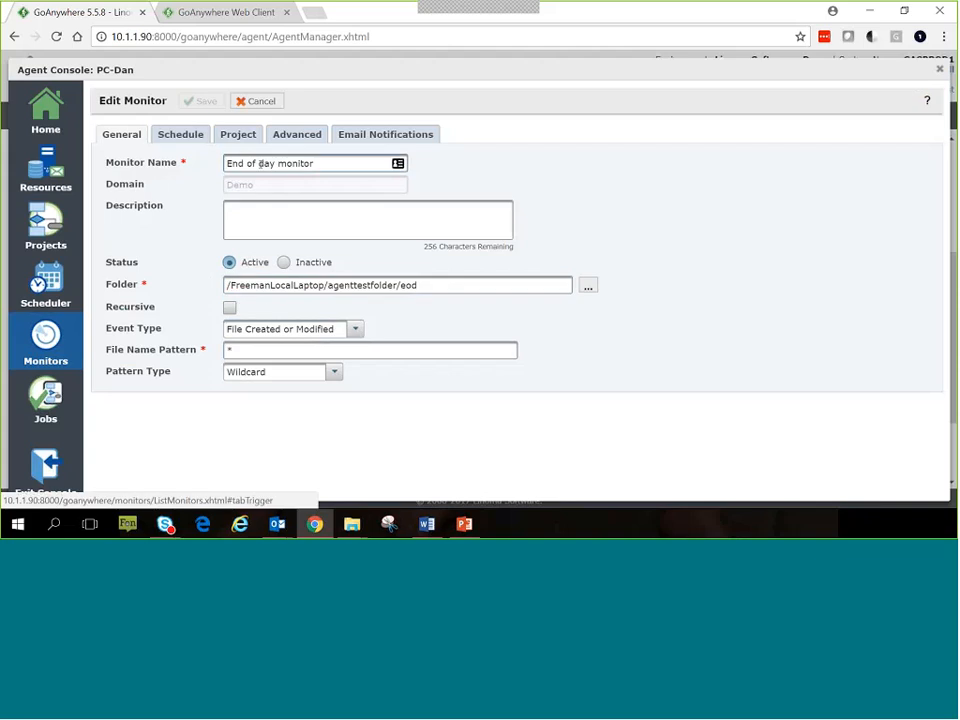
left_click(237, 136)
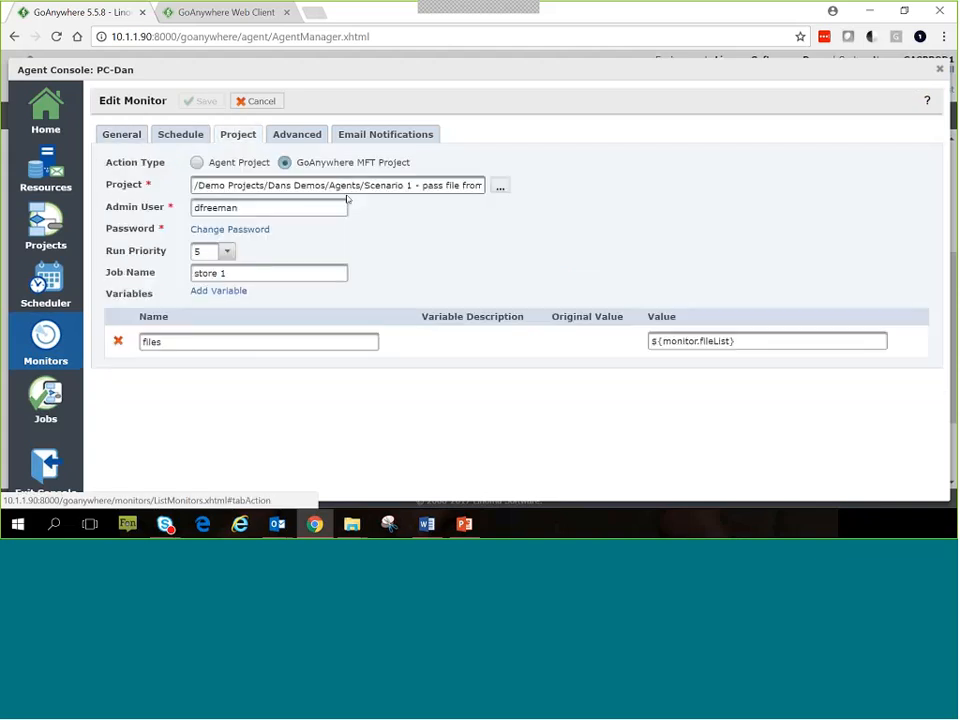
left_click_drag(364, 185, 517, 193)
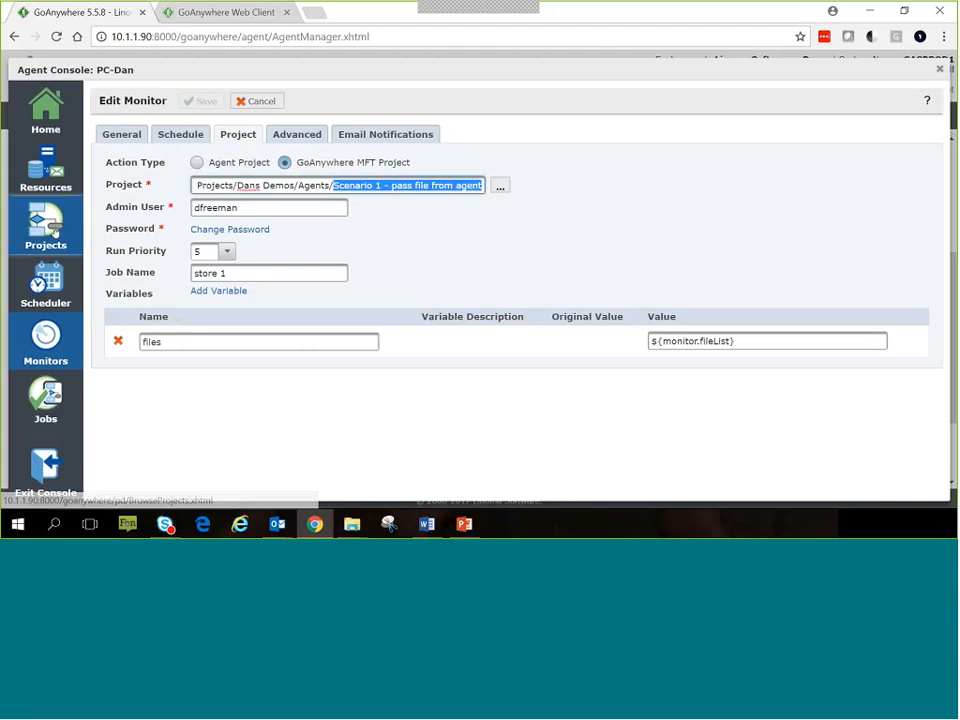
left_click(54, 231)
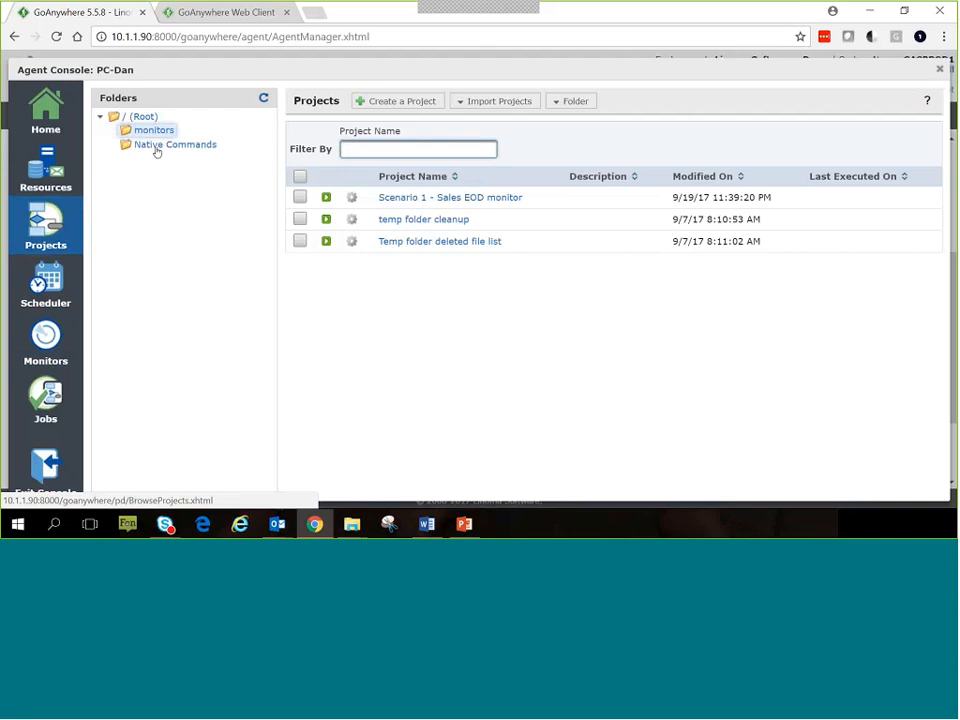
left_click(20, 498)
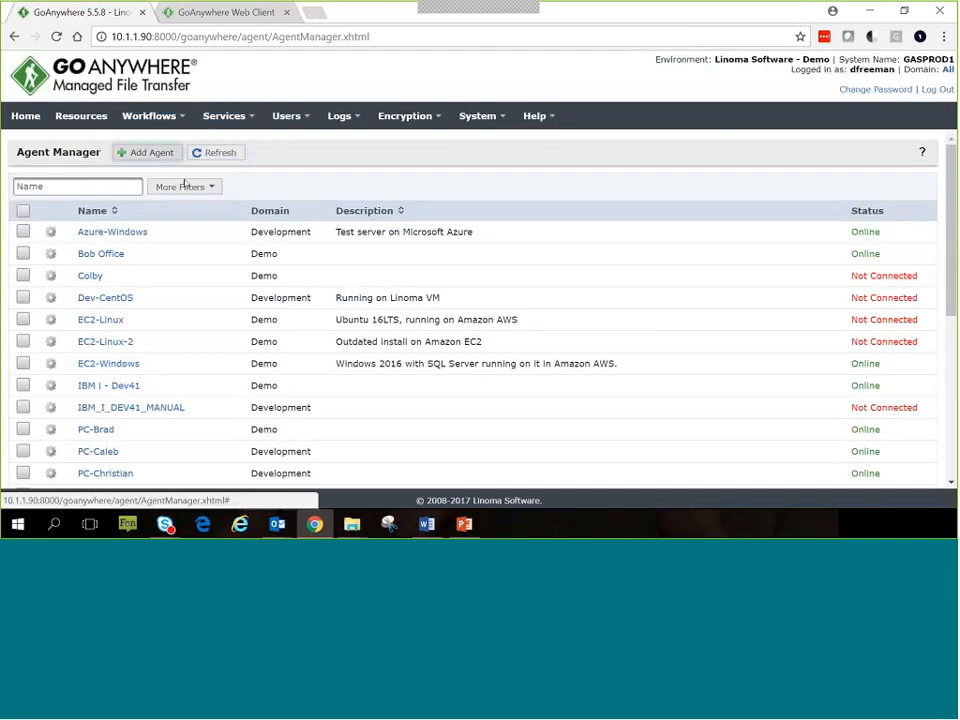
Step: Open the Scenario 1 - pass file from agent project from the Demo Projects Agents folder
left_click(178, 121)
left_click(160, 141)
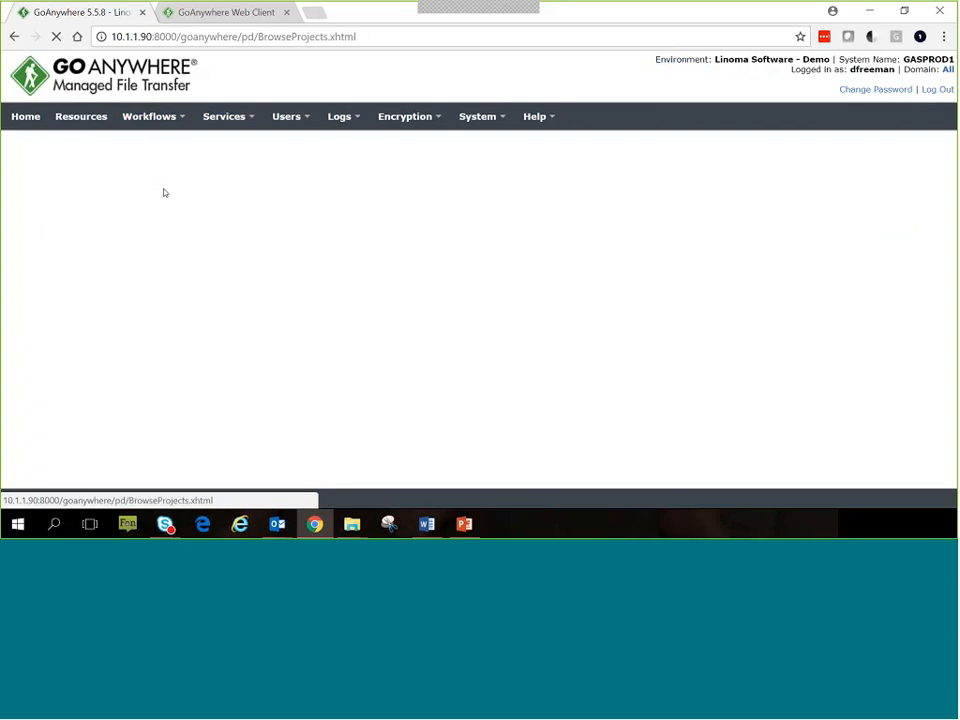
left_click(31, 241)
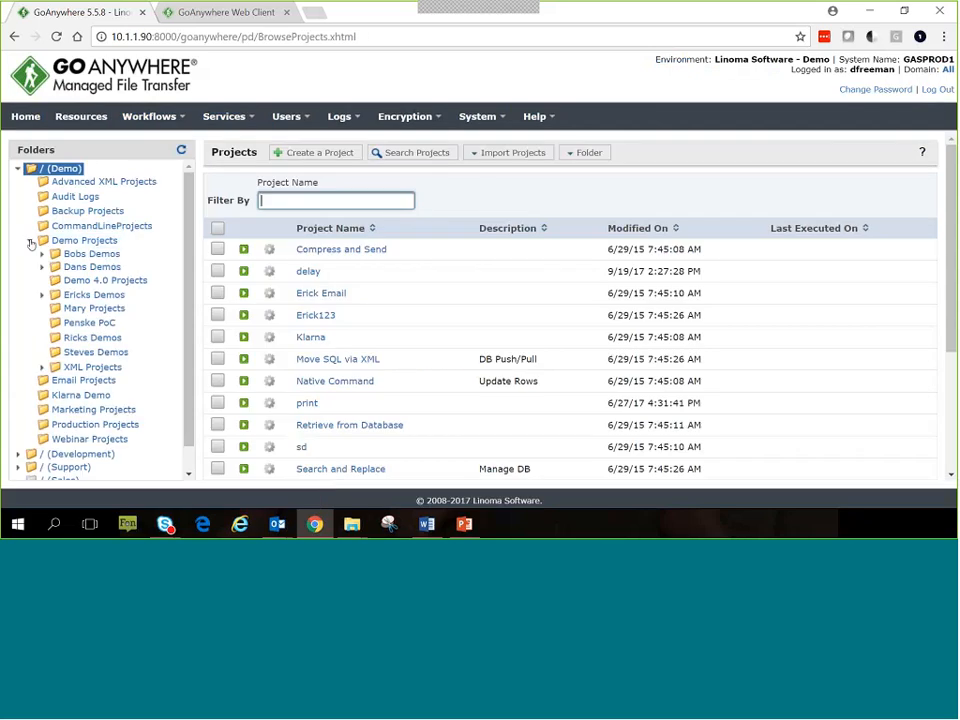
left_click(42, 267)
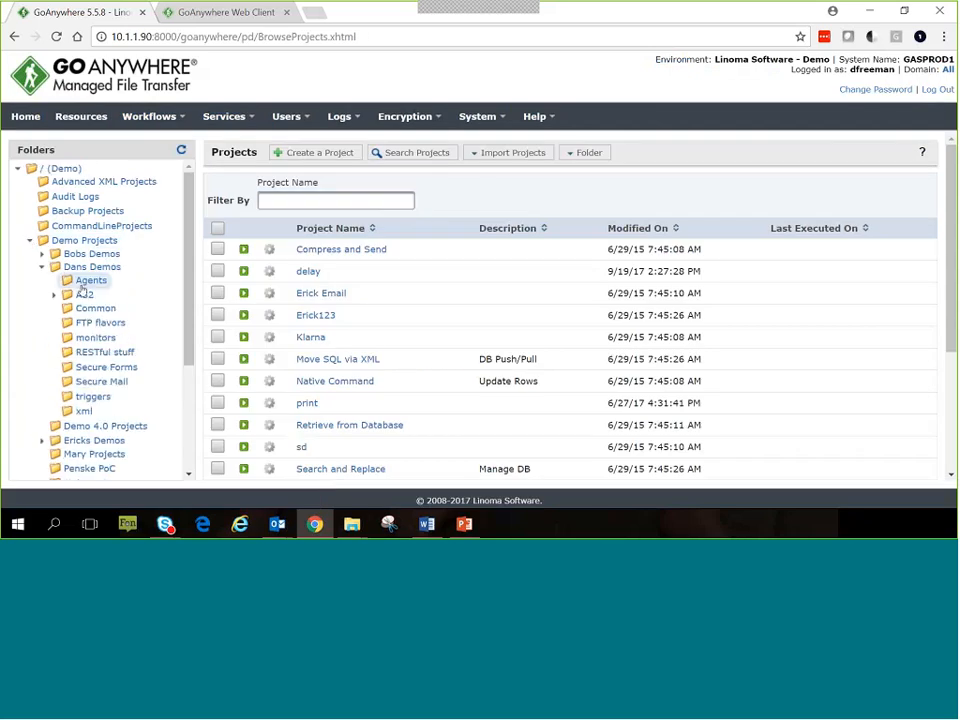
left_click(84, 282)
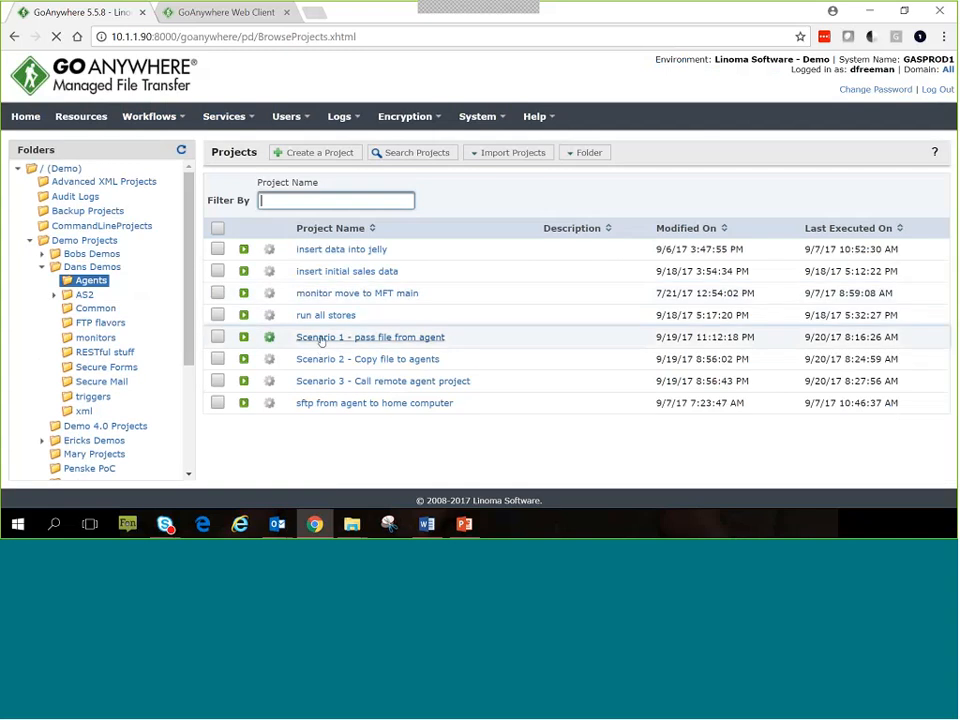
left_click(316, 338)
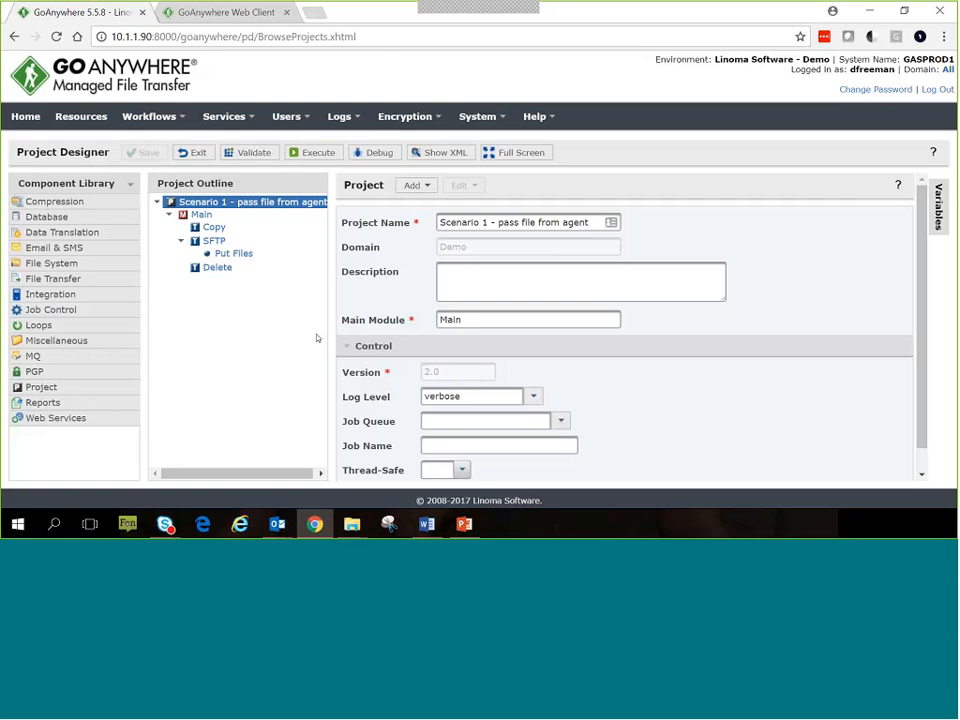
Step: Review the Copy task's agents/eod destination, the Put Files /processed upload and the Delete ${files} input
left_click(214, 227)
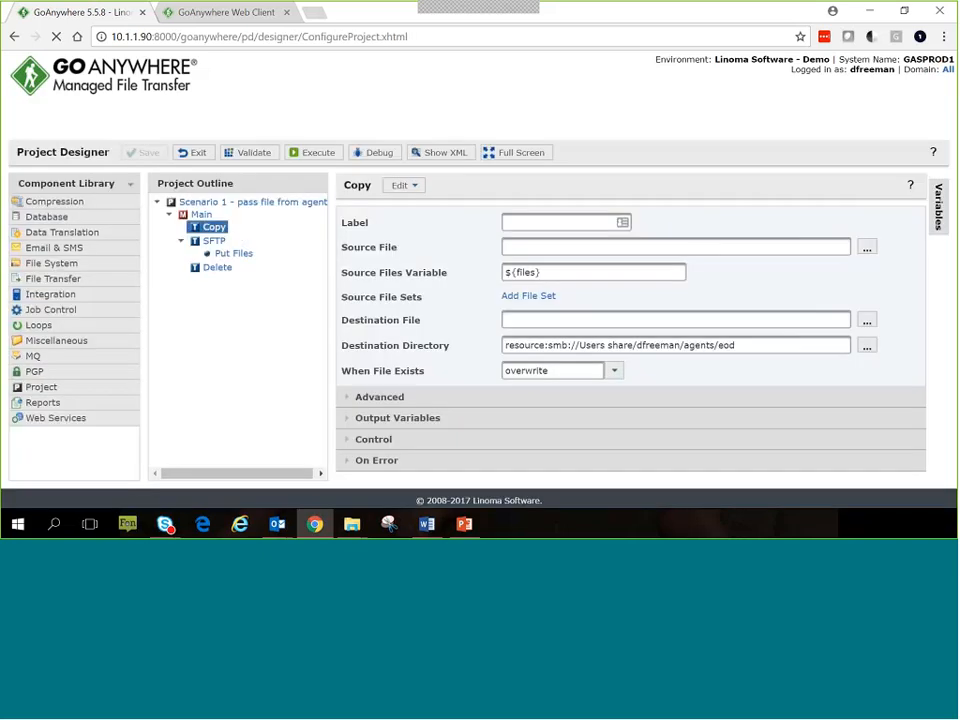
left_click_drag(737, 349, 660, 345)
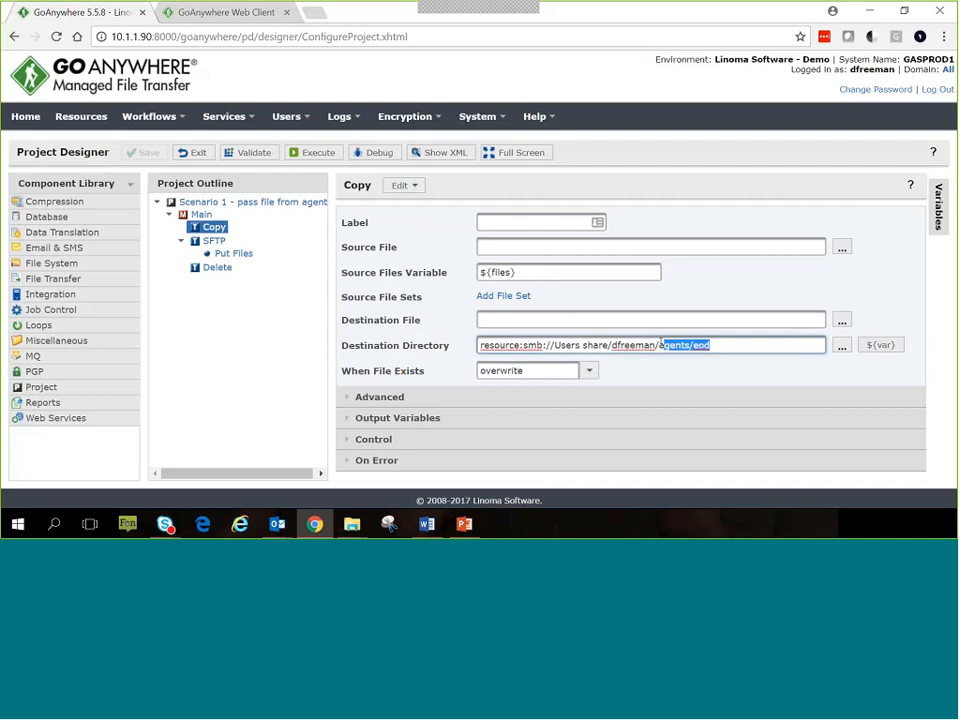
left_click(238, 254)
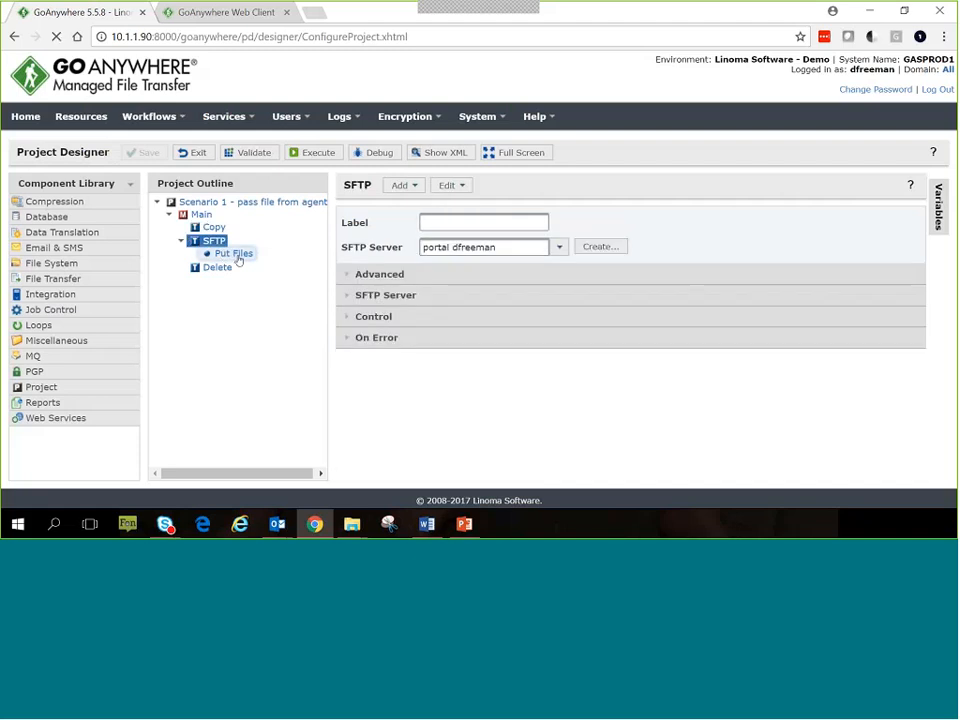
left_click(234, 254)
left_click(581, 345)
left_click_drag(581, 345, 516, 345)
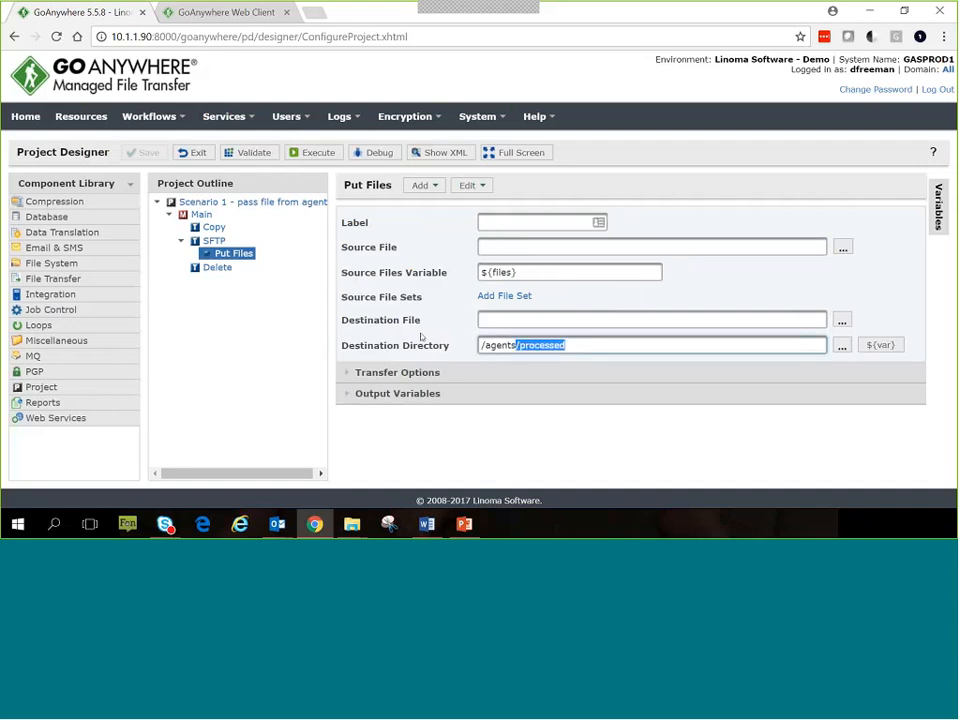
left_click(218, 268)
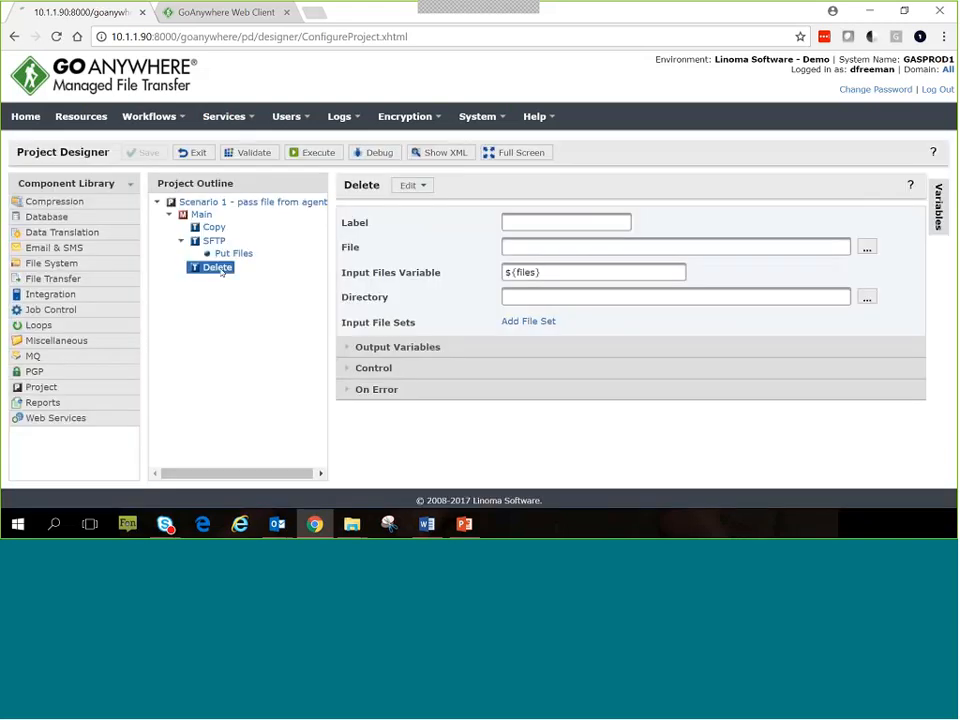
left_click_drag(544, 272, 434, 288)
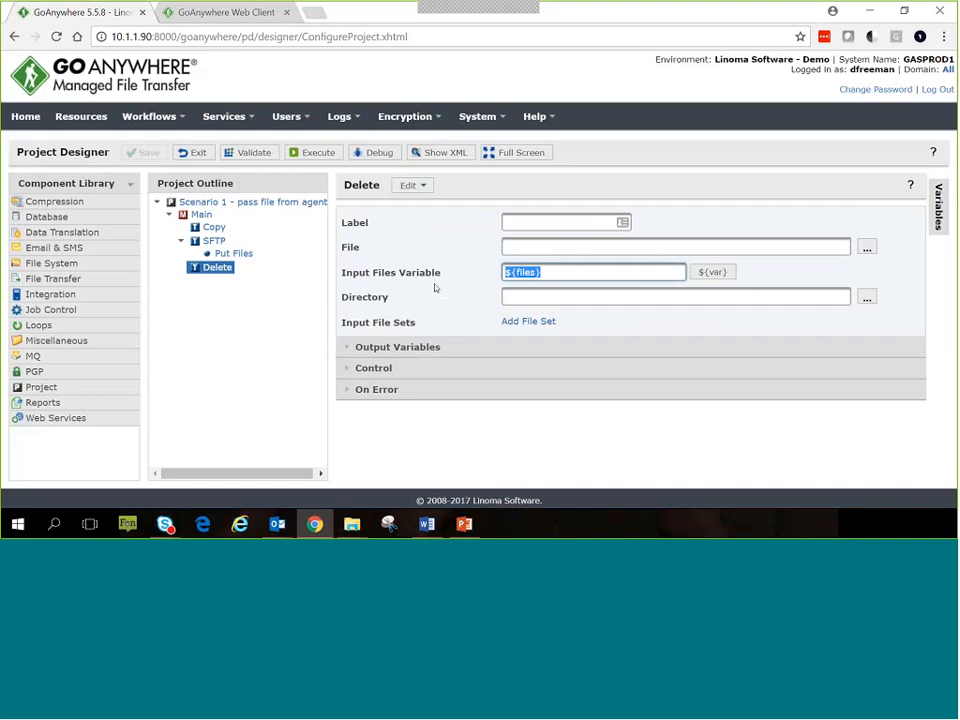
left_click(352, 524)
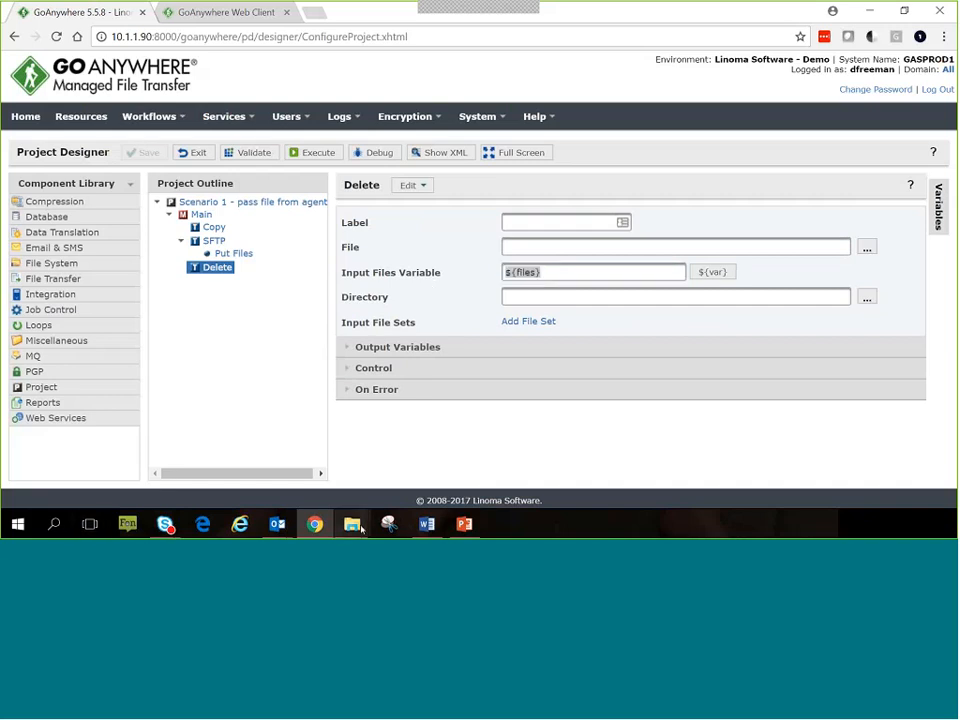
Step: Show that the agenttestfolder and agents eod folders are both empty, then return to the dashboard
left_click(305, 462)
left_click(352, 524)
left_click(398, 462)
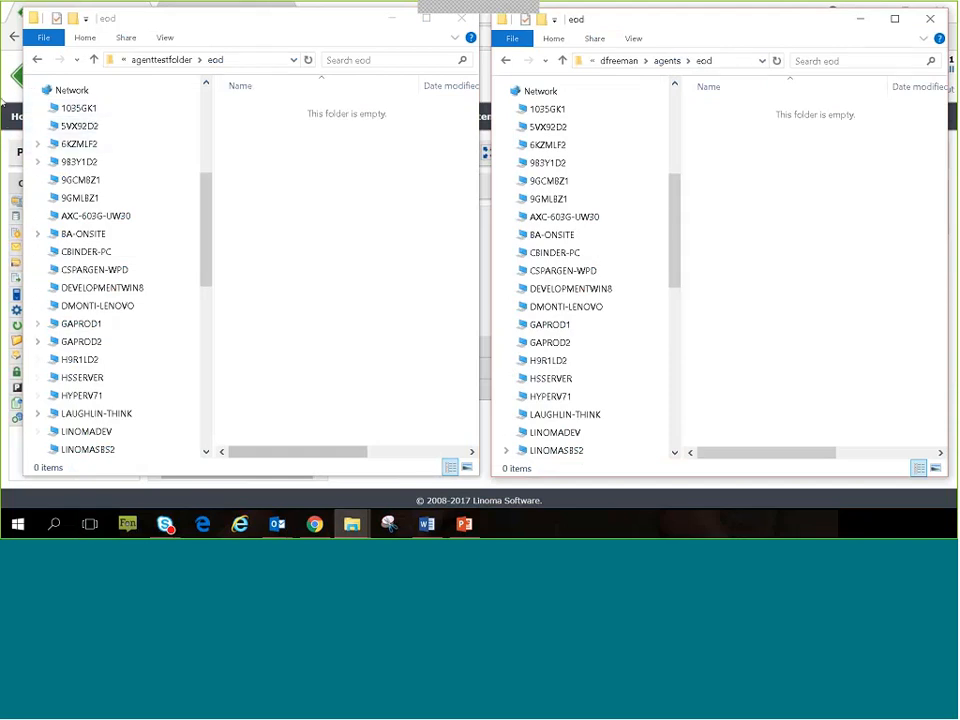
left_click(15, 100)
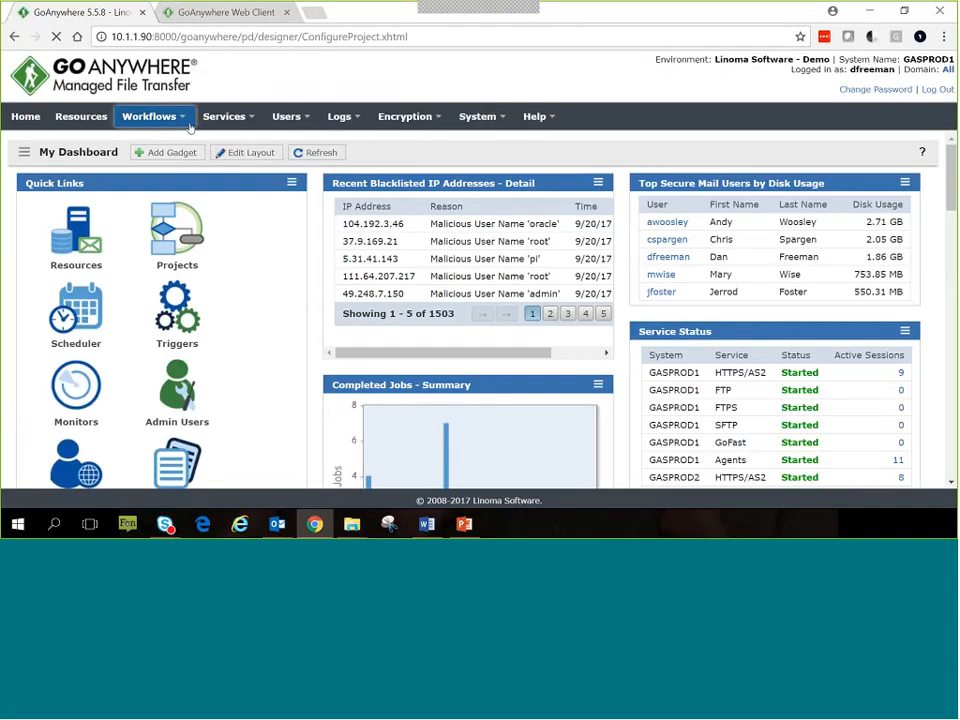
Step: Reopen PC-Dan's agent console from Agent Manager and load the Scenario 1 - Sales EOD monitor project
mouse_move(250, 119)
mouse_move(236, 210)
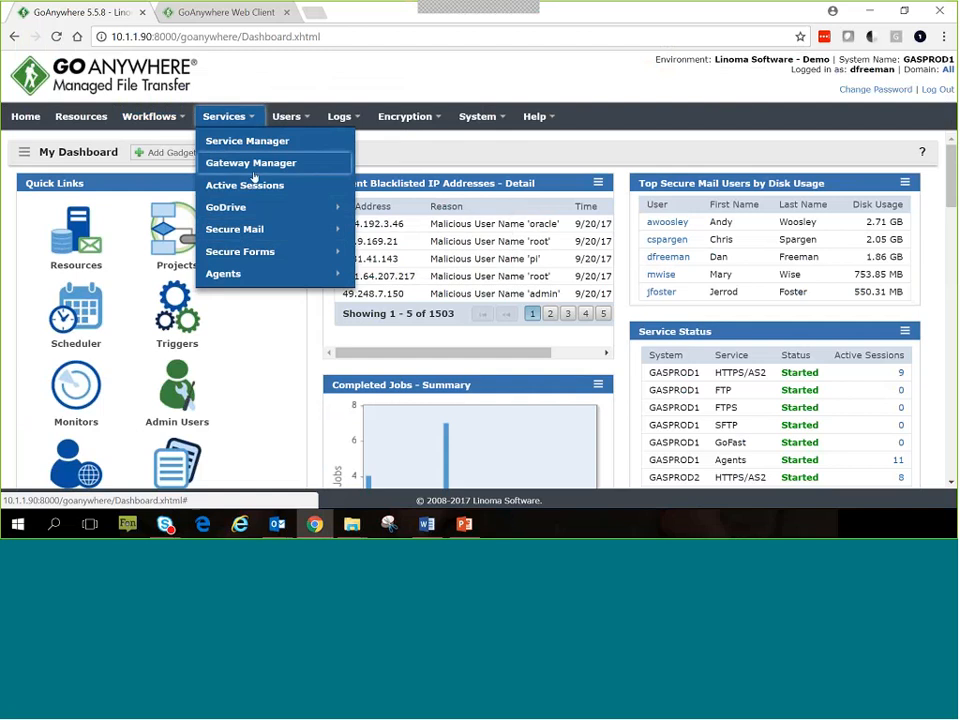
mouse_move(271, 285)
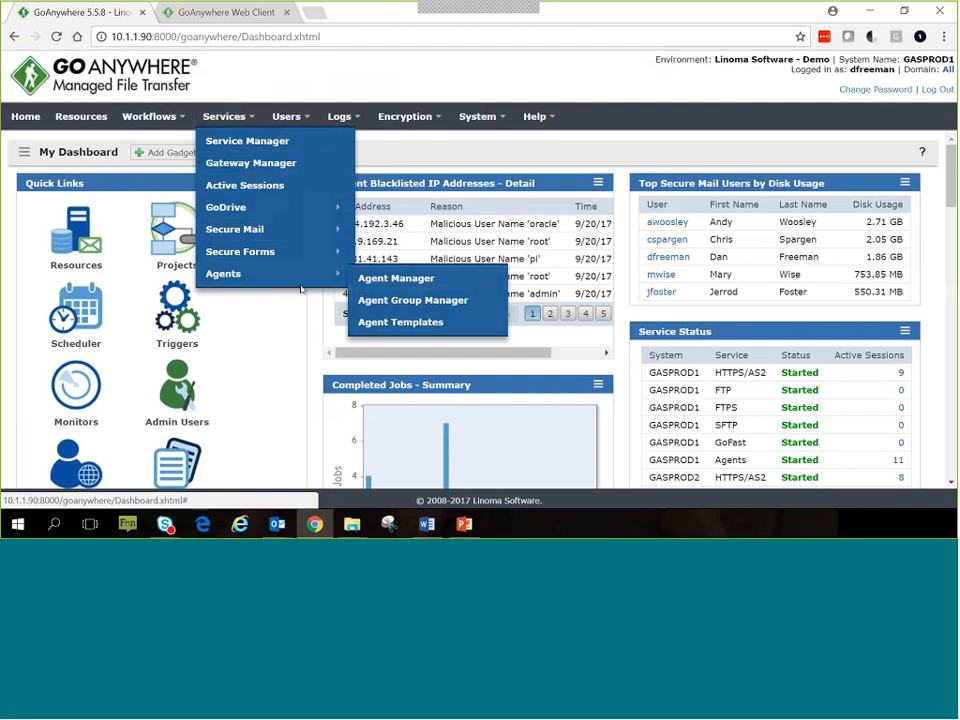
left_click(372, 278)
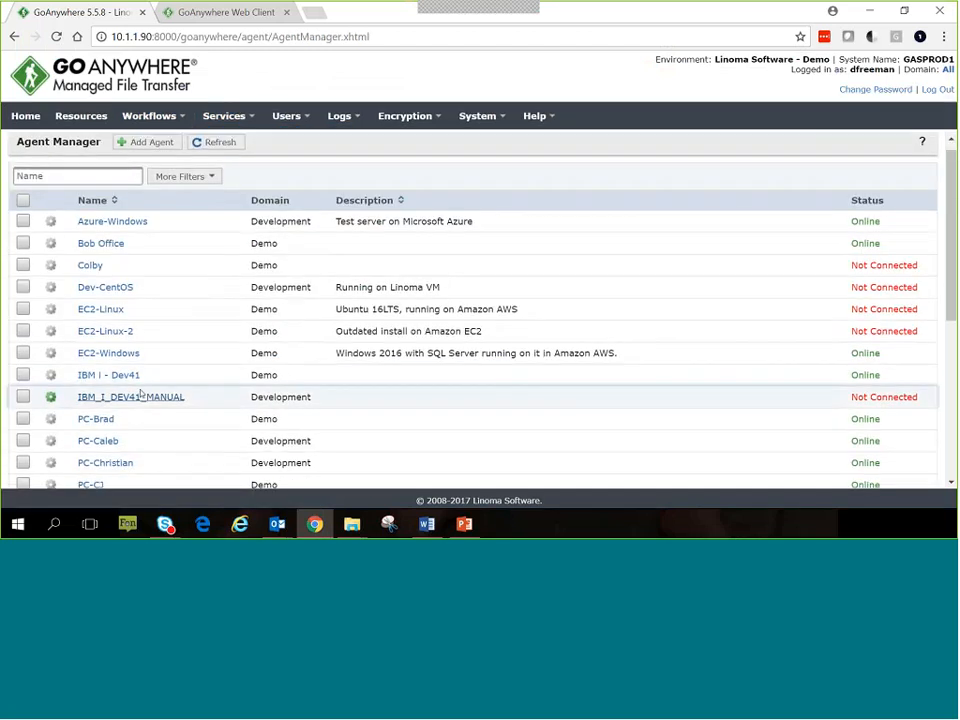
scroll(107, 380, "down", 3)
left_click(93, 390)
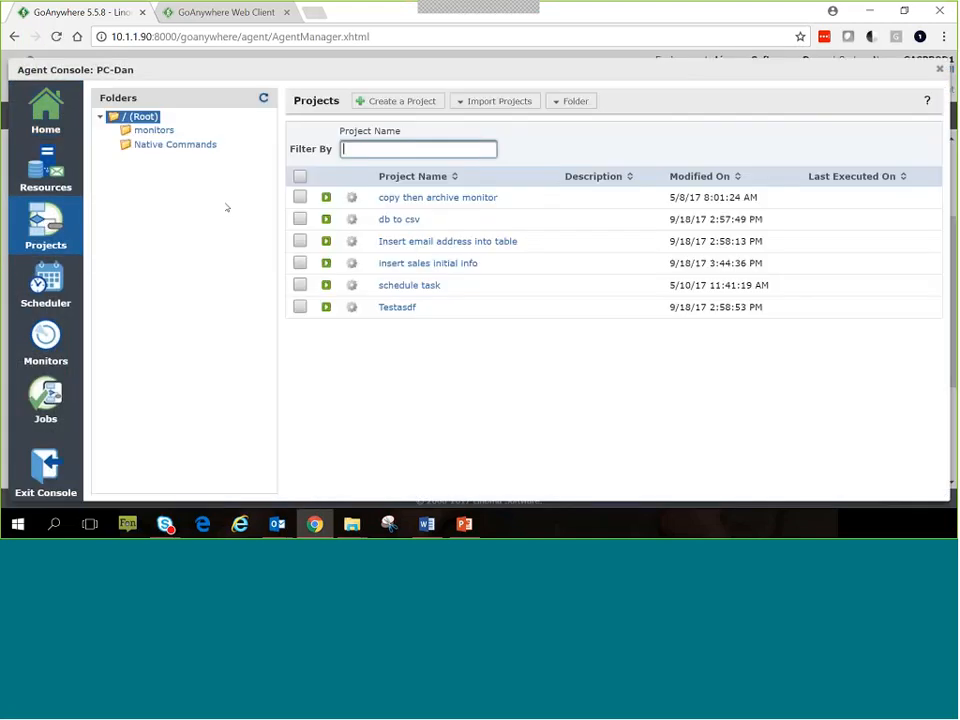
left_click(154, 130)
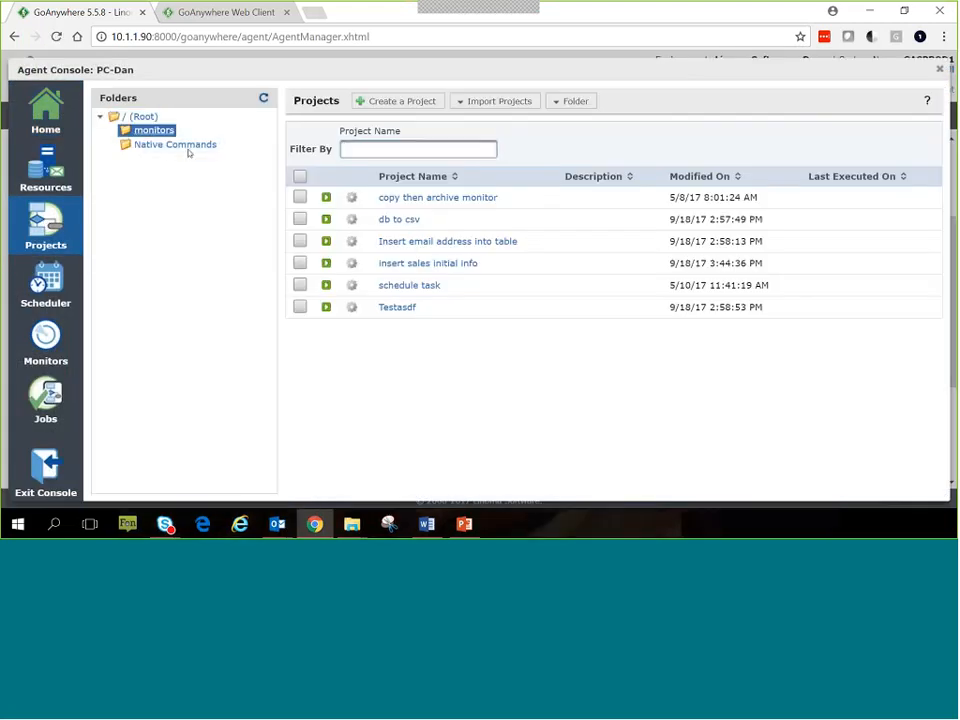
left_click(409, 200)
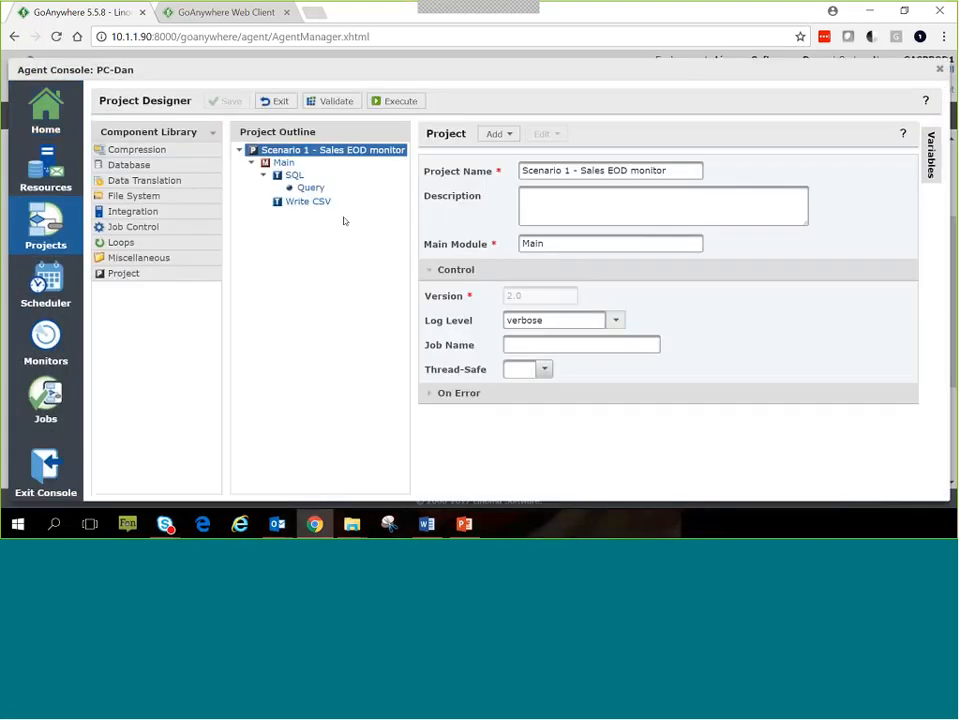
Step: Execute the Sales EOD monitor project on PC-Dan and bring both eod folder windows forward
left_click(395, 101)
mouse_move(348, 512)
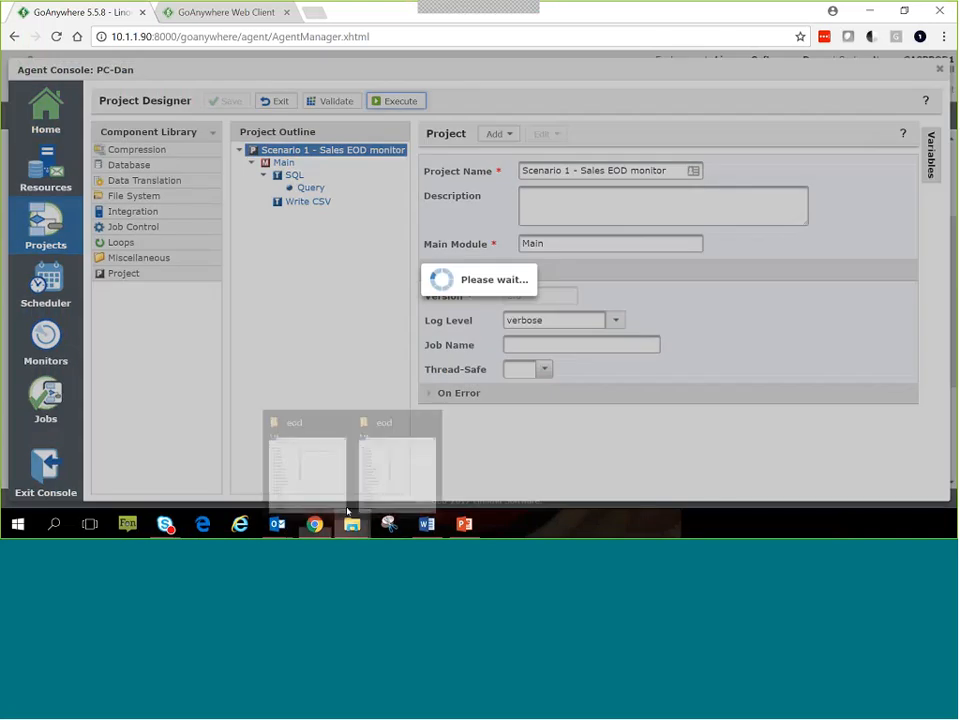
left_click(322, 481)
left_click(398, 440)
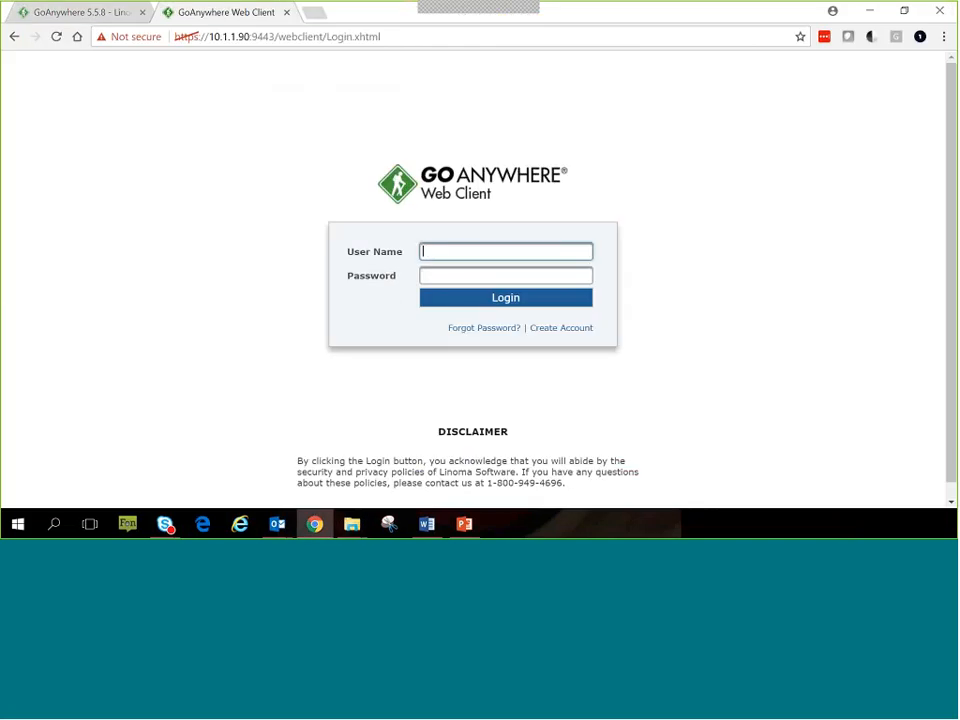
Step: Sign in to the Web Client with the user's login name and password
type("dfreeman")
key("Tab")
type("p")
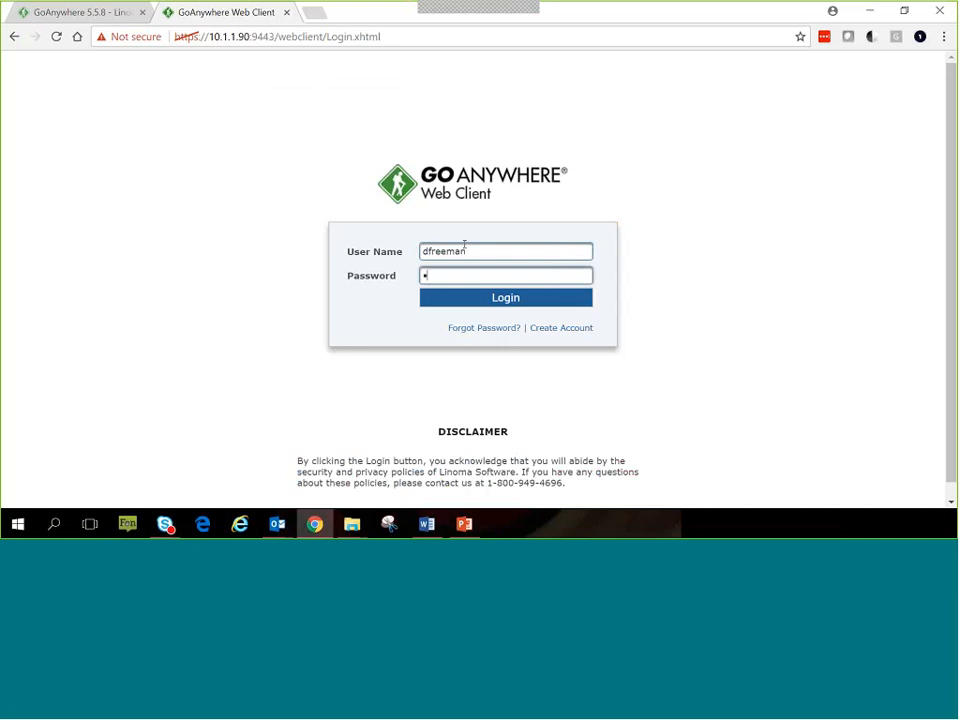
type("asswo")
key("Return")
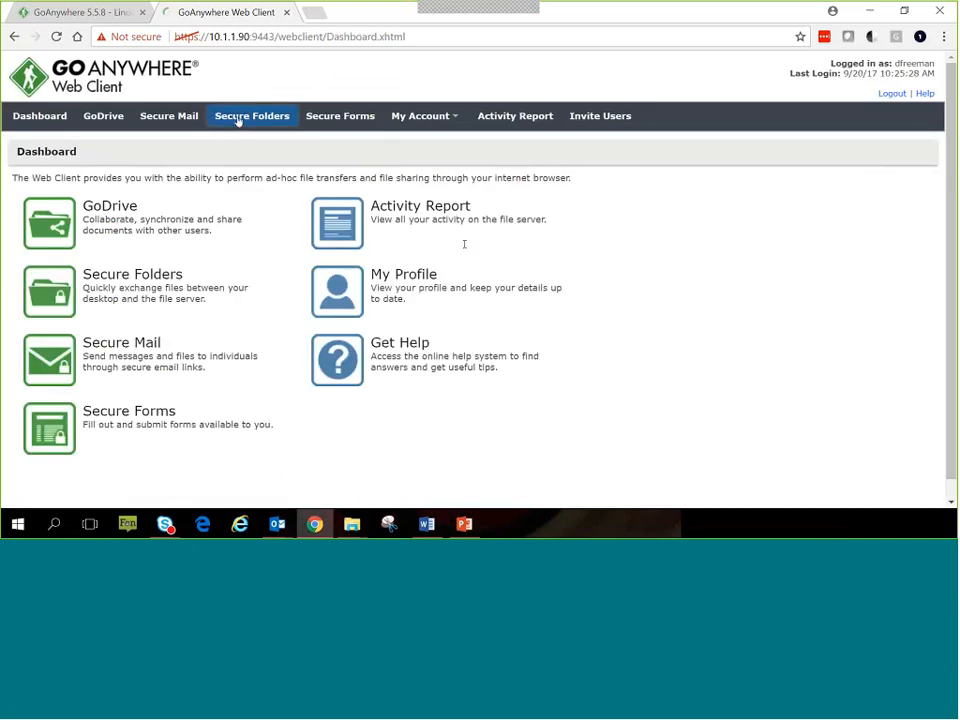
Step: Confirm end_of_day_store1.2017-09-20.csv is in /agents/processed, then return to the Agent Console
left_click(238, 117)
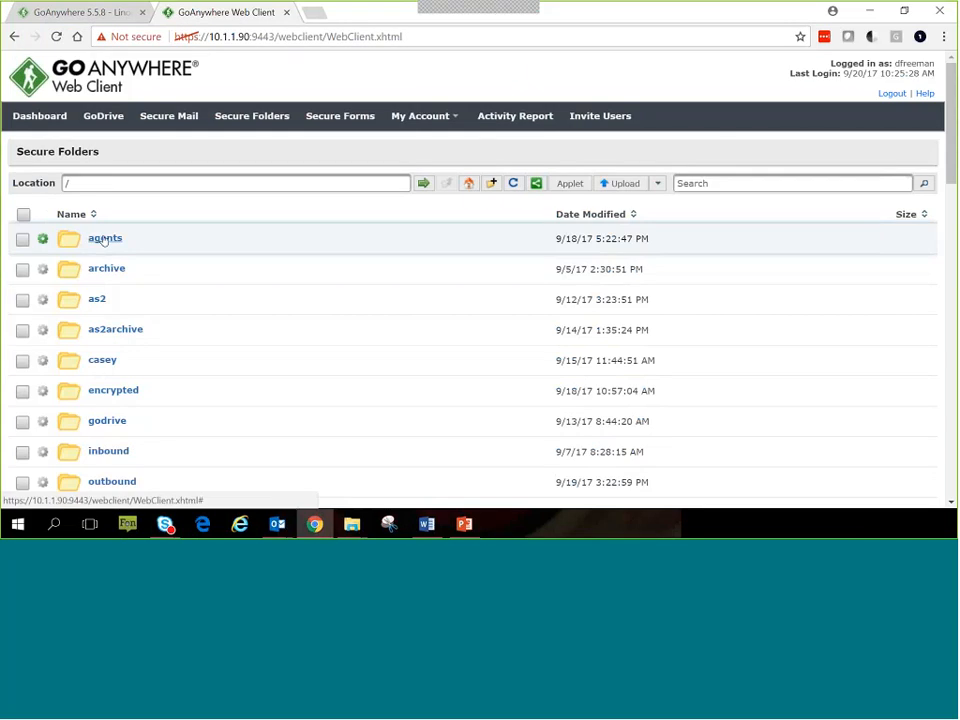
left_click(100, 240)
left_click(104, 269)
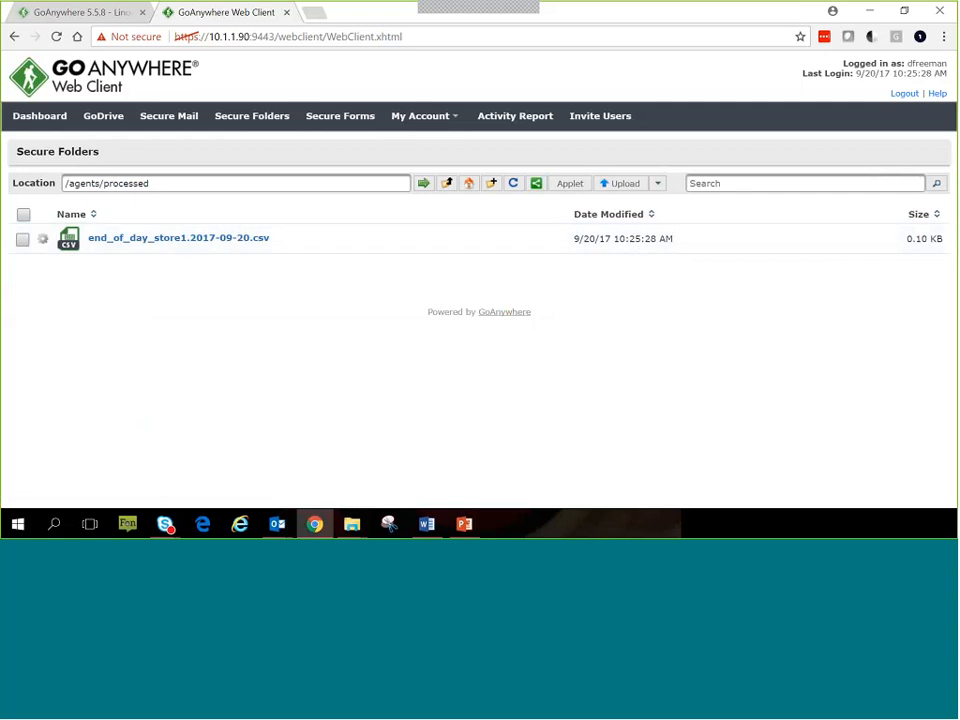
left_click(80, 12)
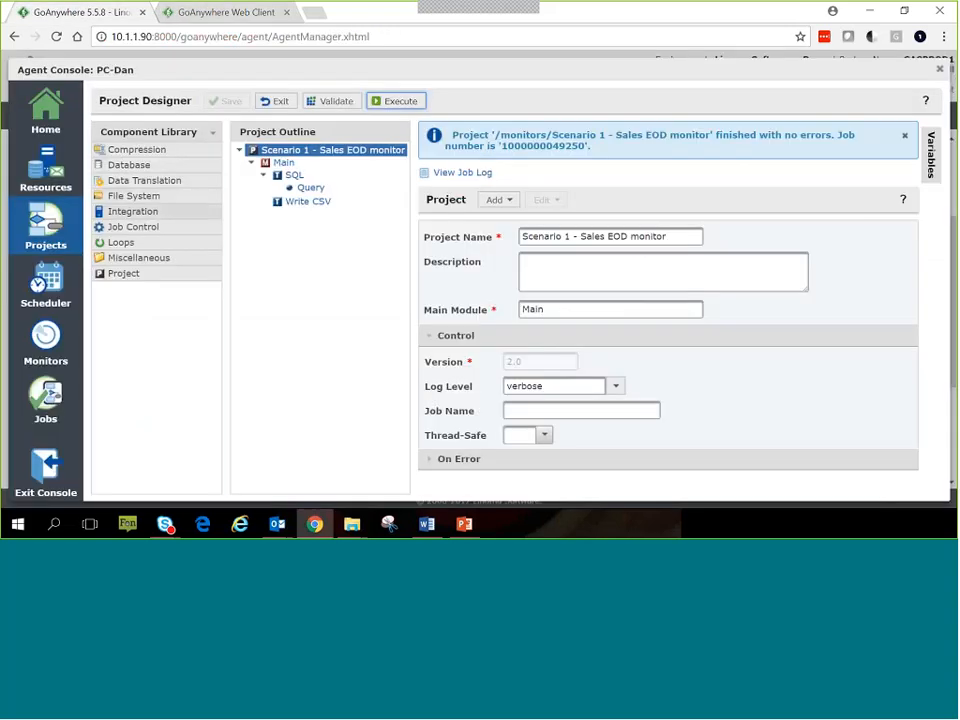
Step: Leave PC-Dan's Agent Console from its Projects page and return to the Agent Manager list
left_click(84, 244)
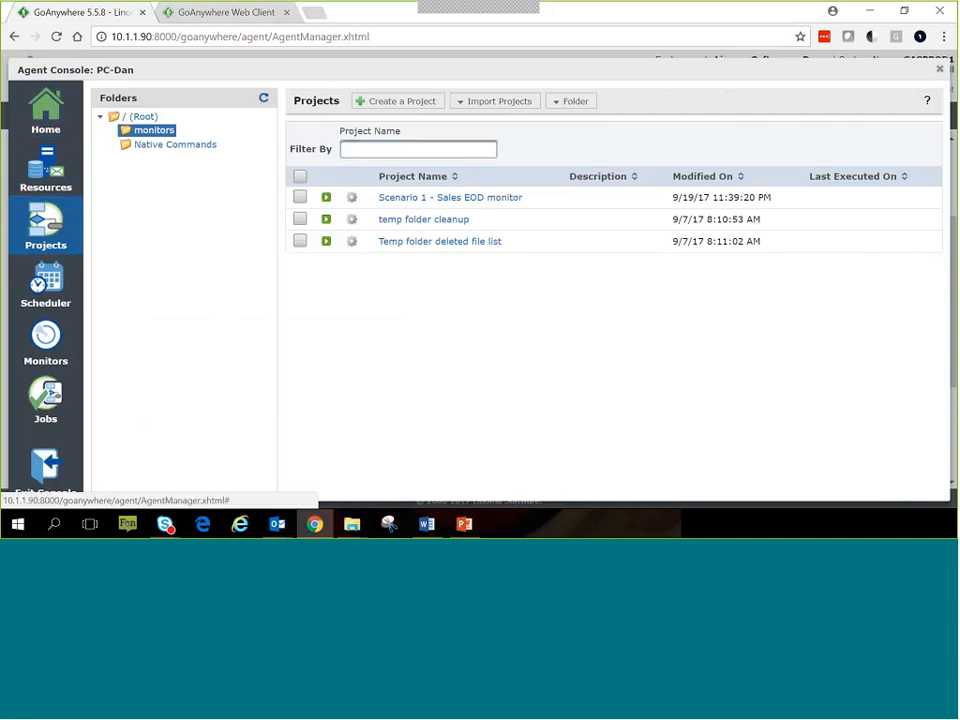
left_click(43, 468)
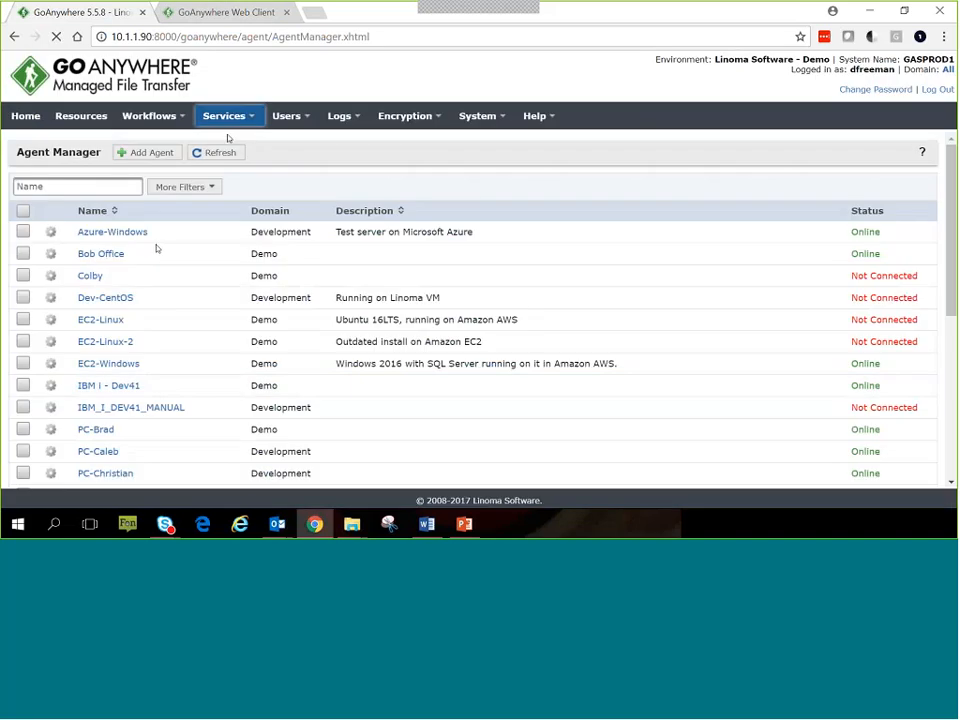
Step: Go to Workflows > Projects > Dans Demos > Agents and open Scenario 2 - Copy file to agents
left_click(250, 126)
mouse_move(178, 124)
left_click(131, 140)
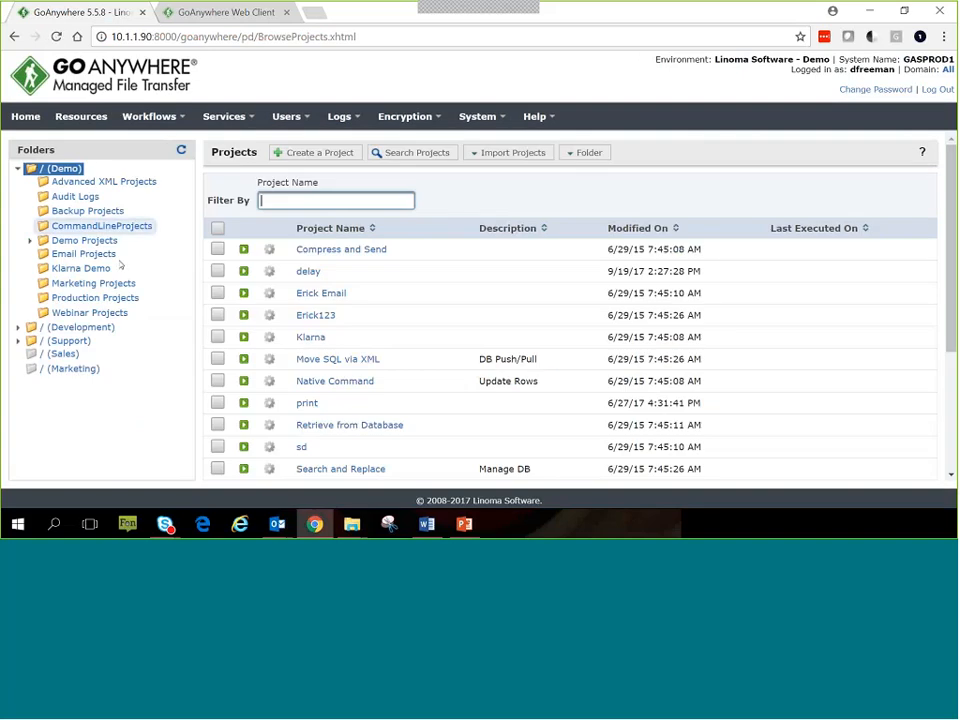
left_click(43, 268)
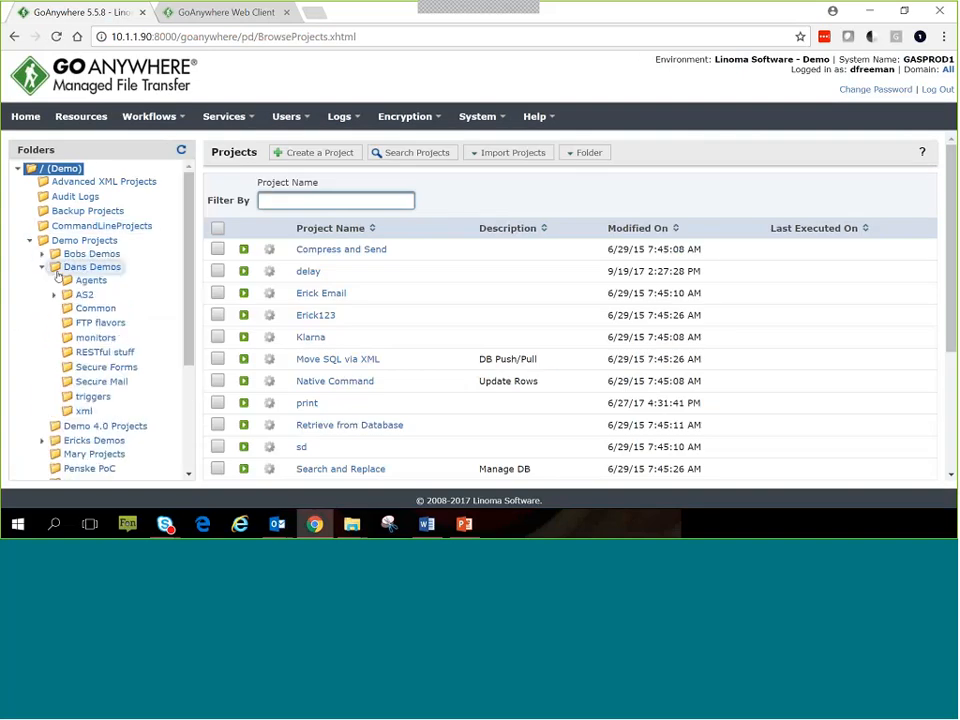
left_click(91, 280)
left_click(343, 360)
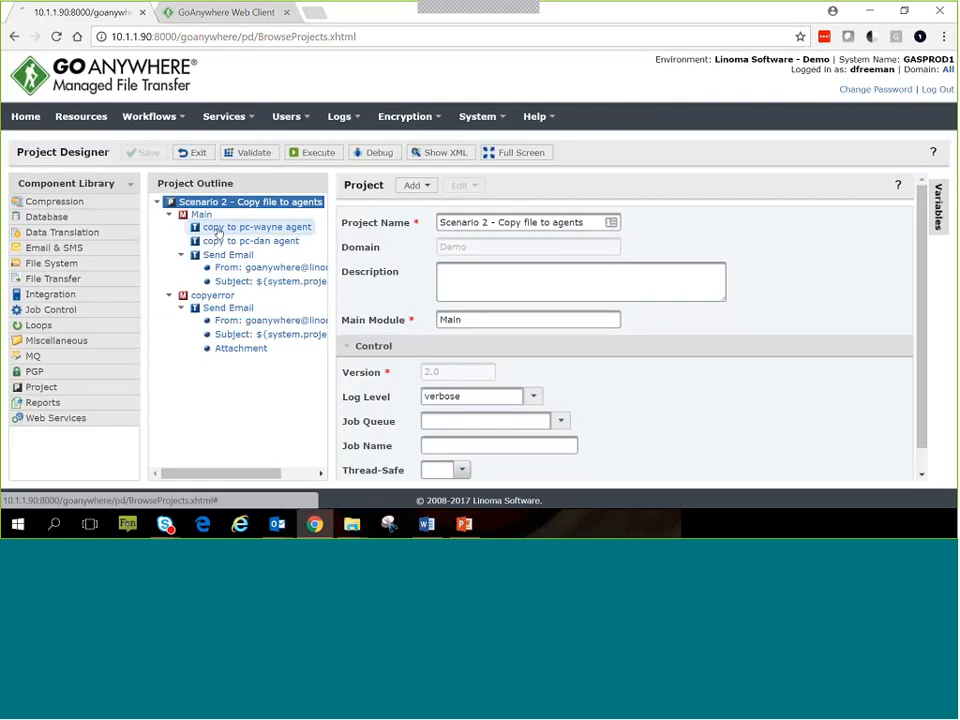
Step: Inspect the pc-wayne and pc-dan copy tasks, including the agent:/ destination path and agent browser
left_click(220, 229)
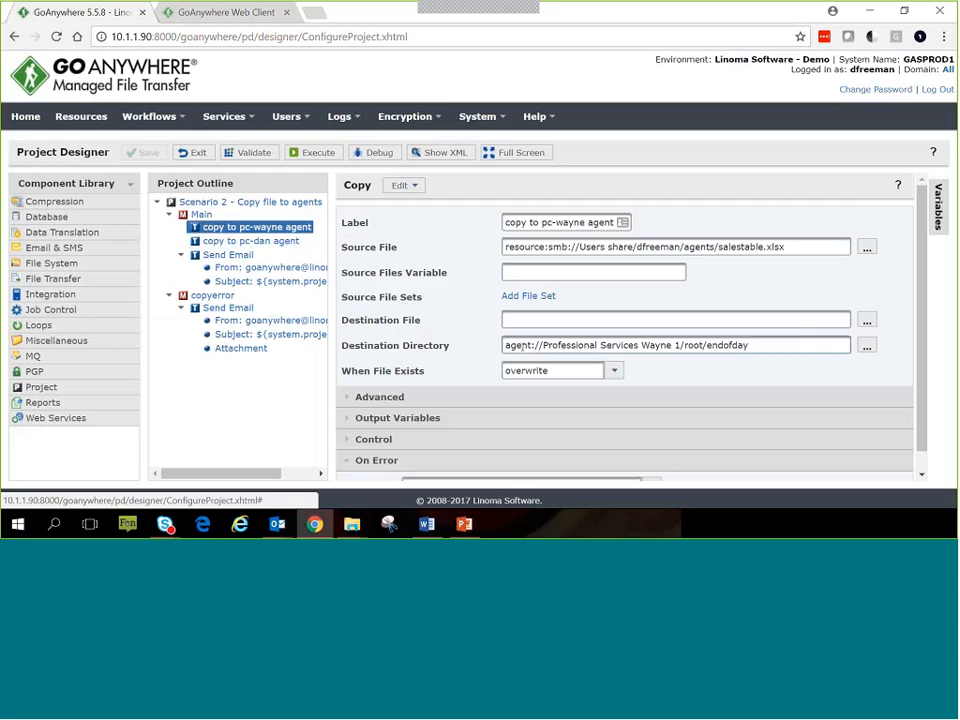
left_click_drag(561, 345, 541, 345)
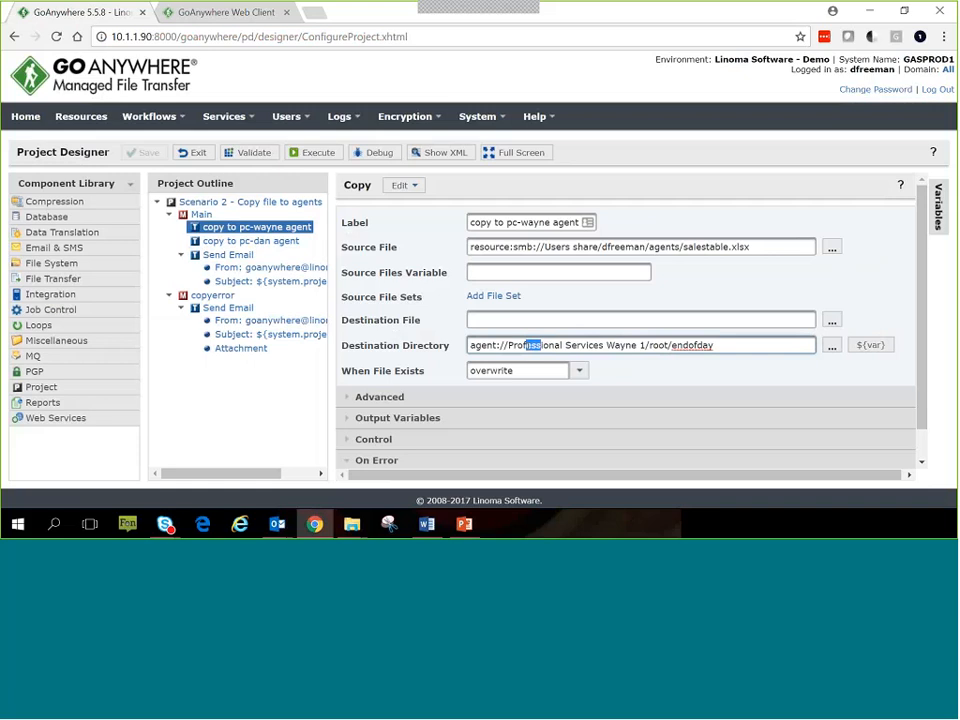
left_click_drag(470, 345, 503, 345)
left_click(830, 352)
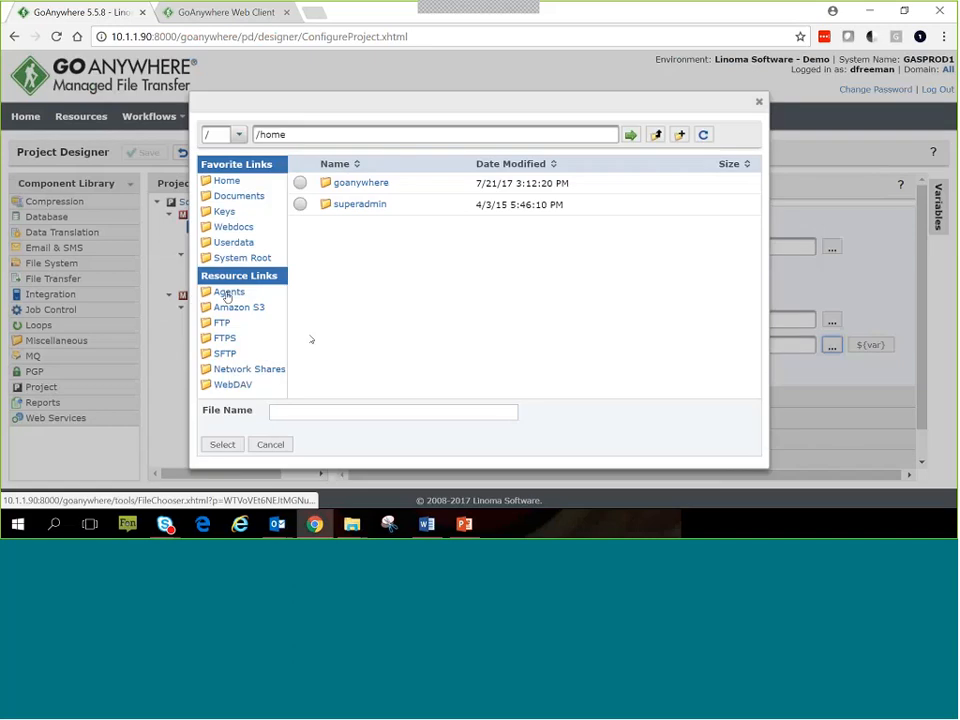
left_click(228, 293)
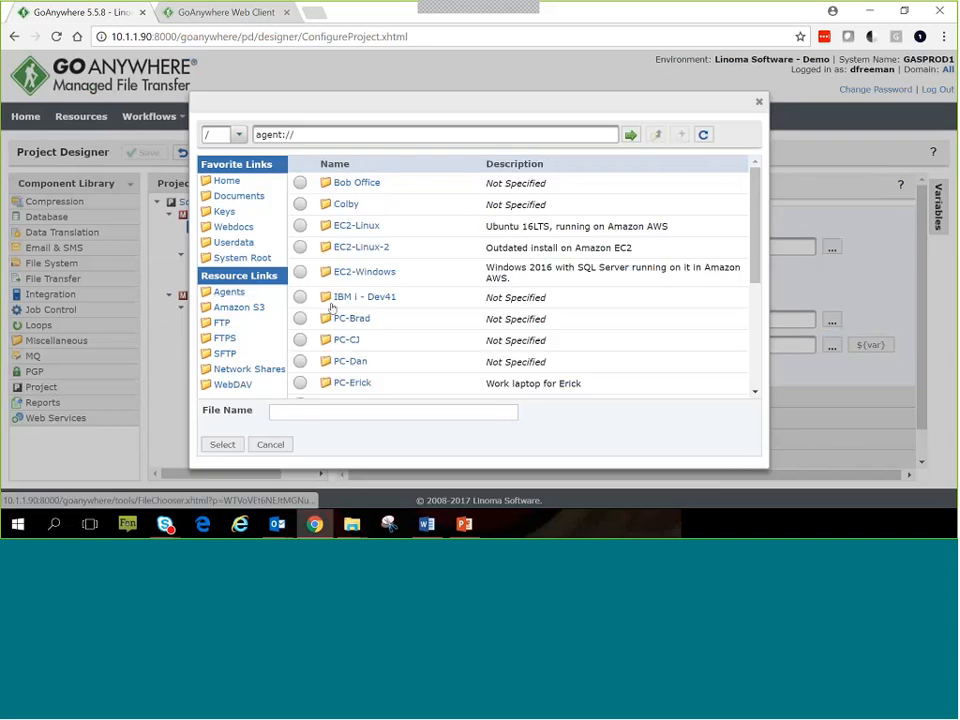
scroll(335, 310, "down", 3)
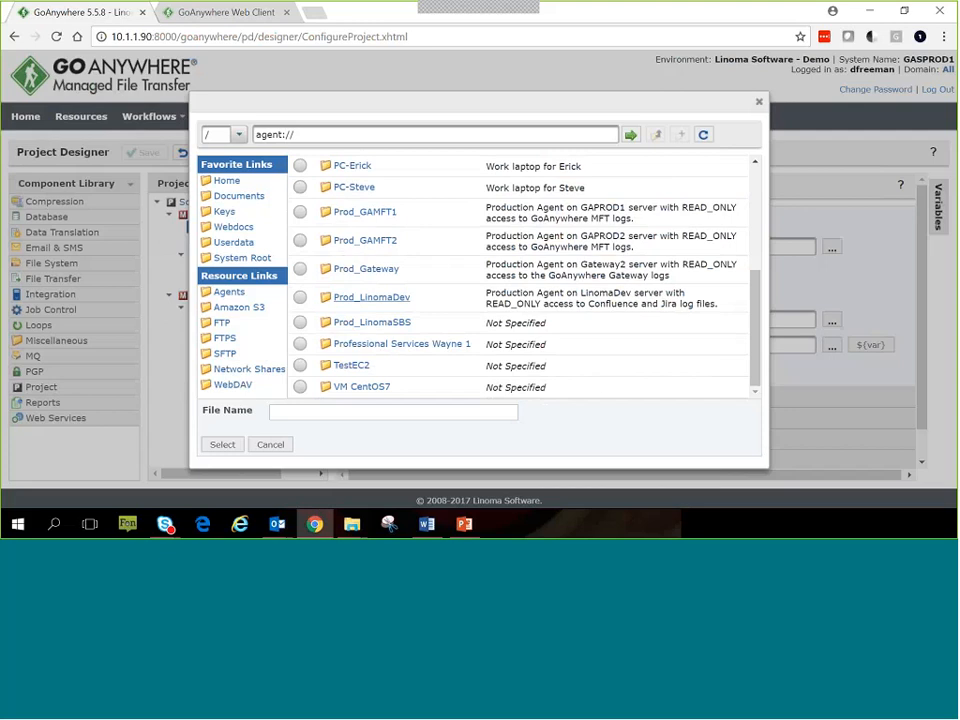
left_click(271, 445)
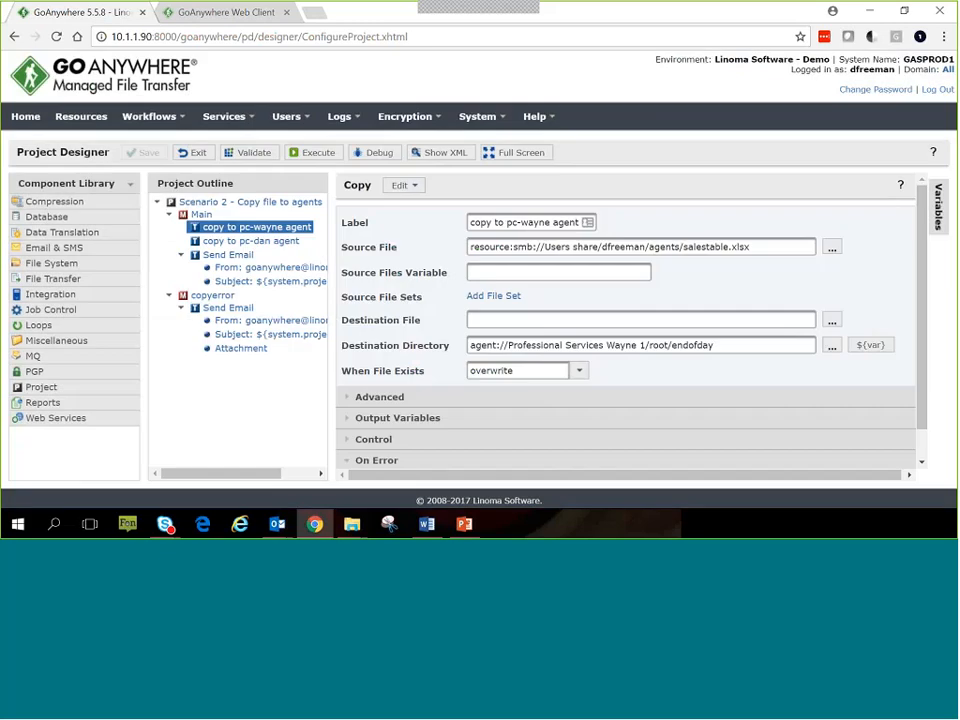
left_click(223, 248)
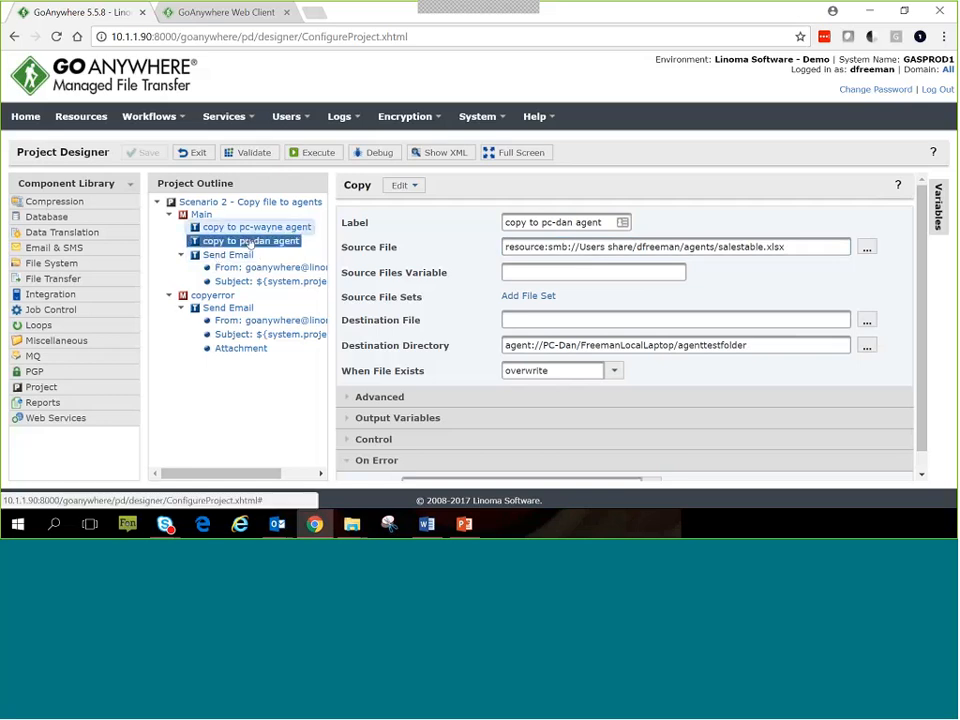
Step: Execute Scenario 2, check the success message and Source File path, then exit to the projects list
left_click(314, 153)
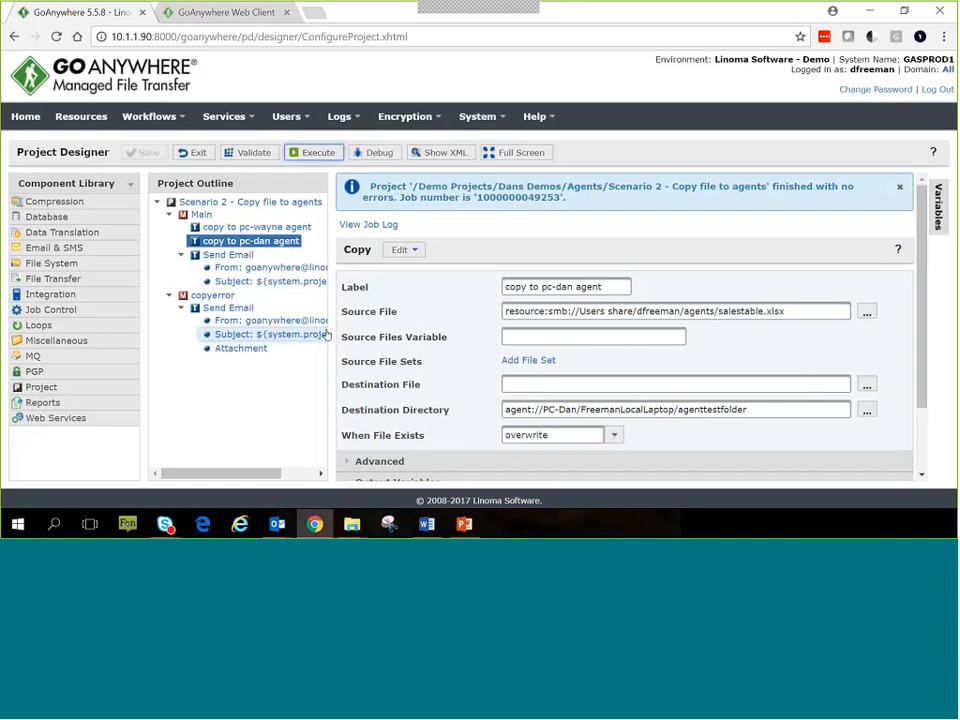
left_click(773, 313)
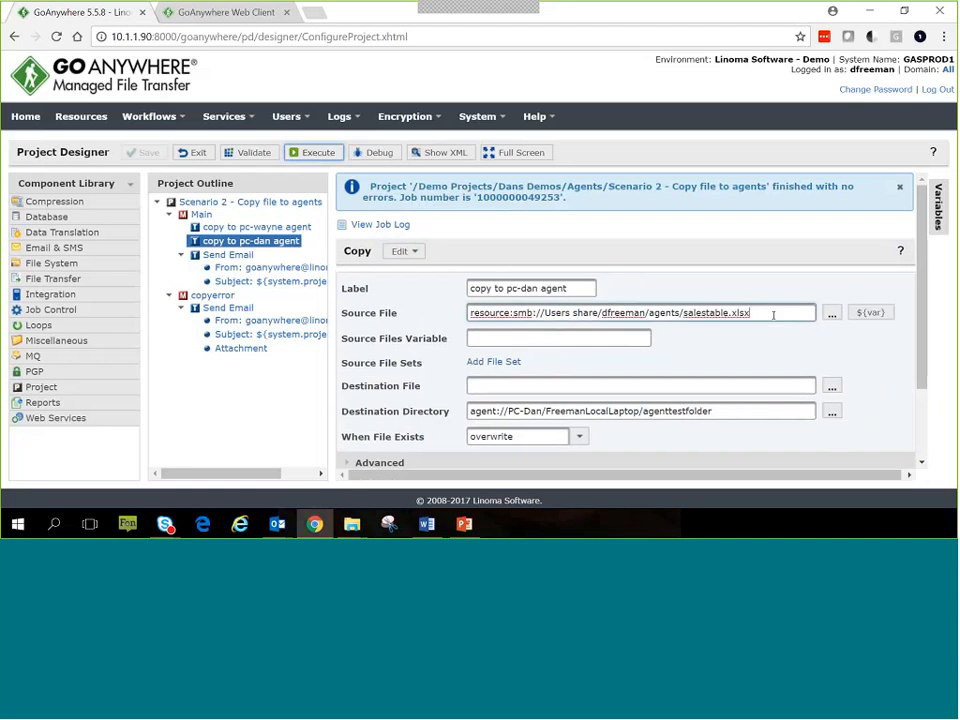
left_click_drag(773, 313, 386, 318)
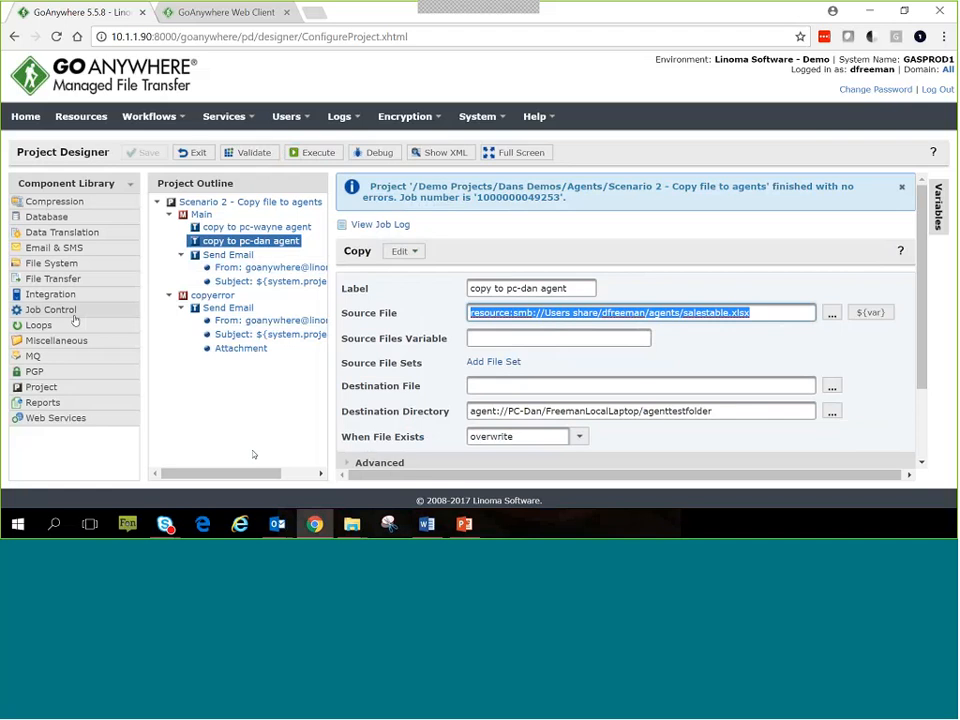
left_click(193, 152)
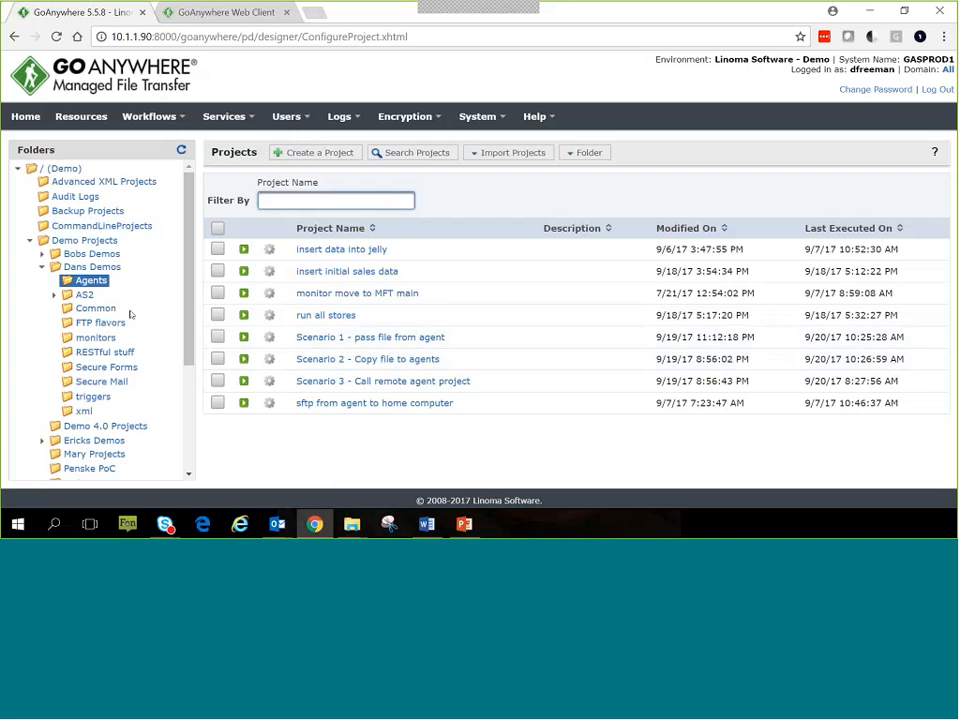
Step: Open Scenario 3 and inspect its Call Agent Project task targeting the Robocopy Mirror batch file
left_click(355, 384)
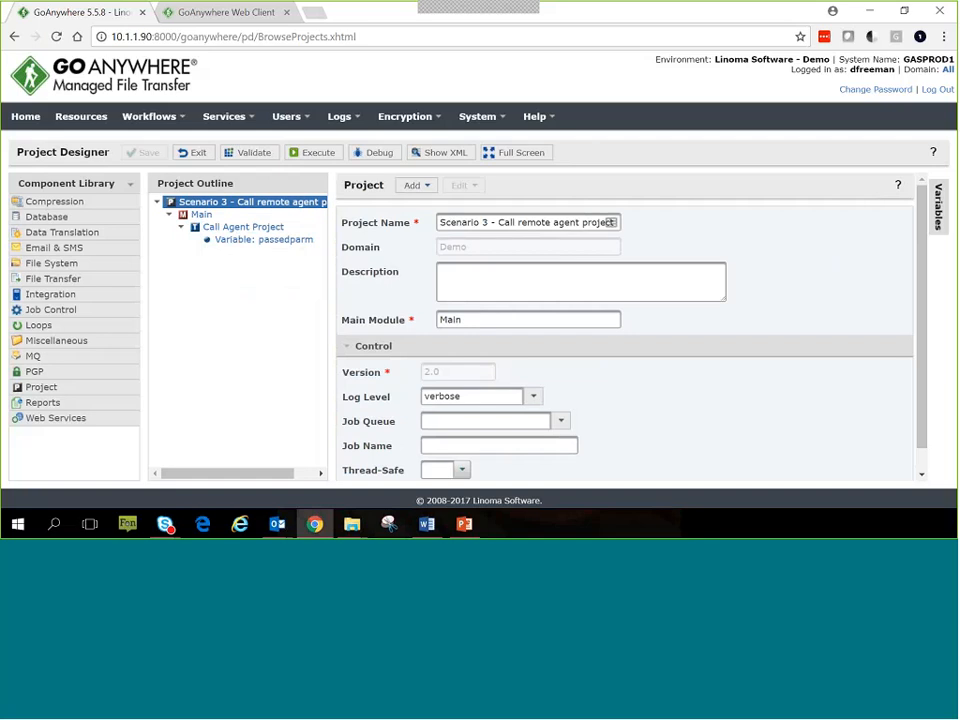
left_click(238, 227)
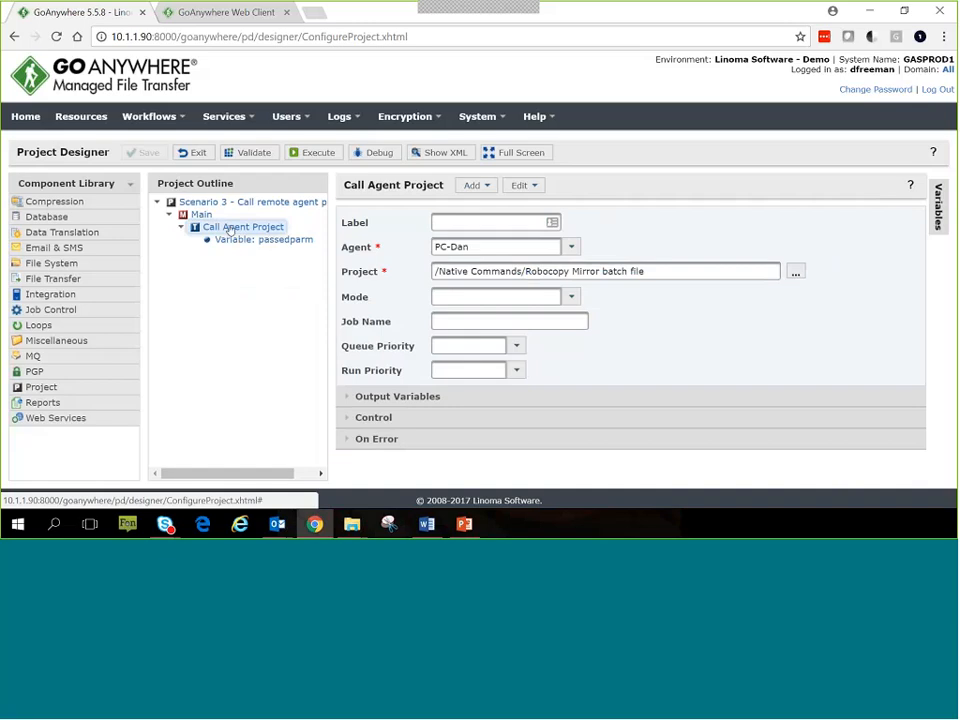
left_click(230, 229)
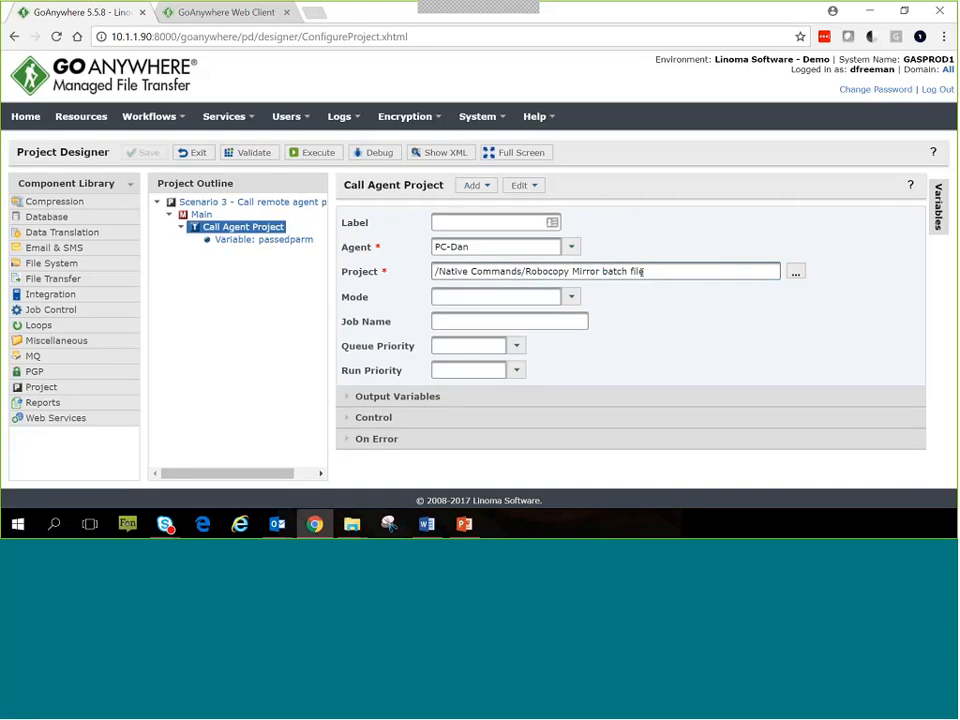
left_click_drag(650, 271, 522, 271)
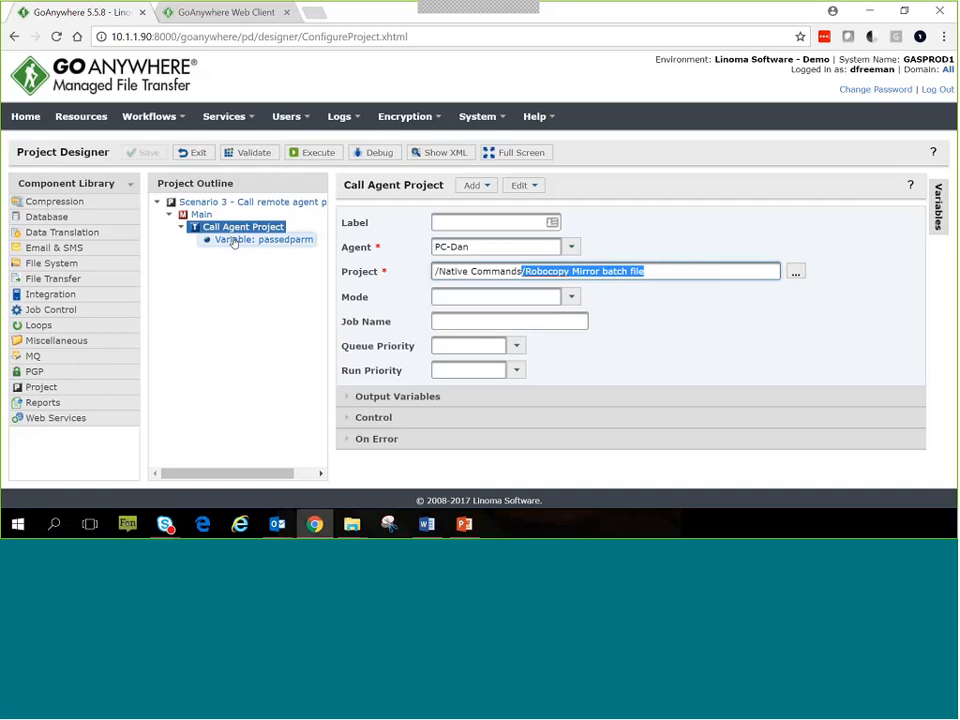
Step: Inspect the task's passedparm variable, whose value is pumpernickle
left_click(484, 187)
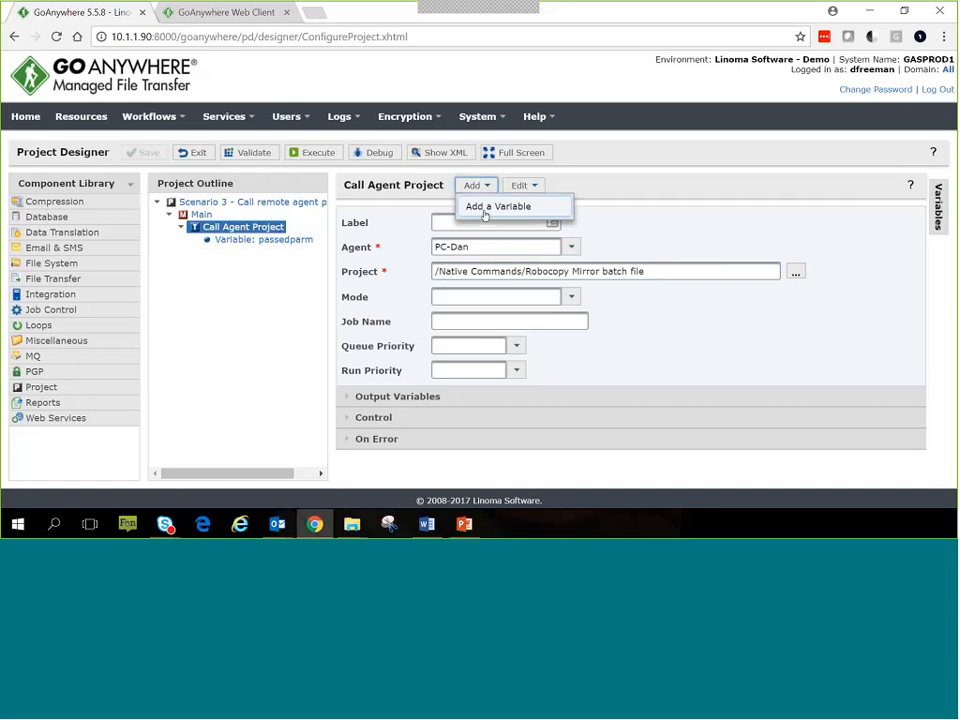
left_click(262, 240)
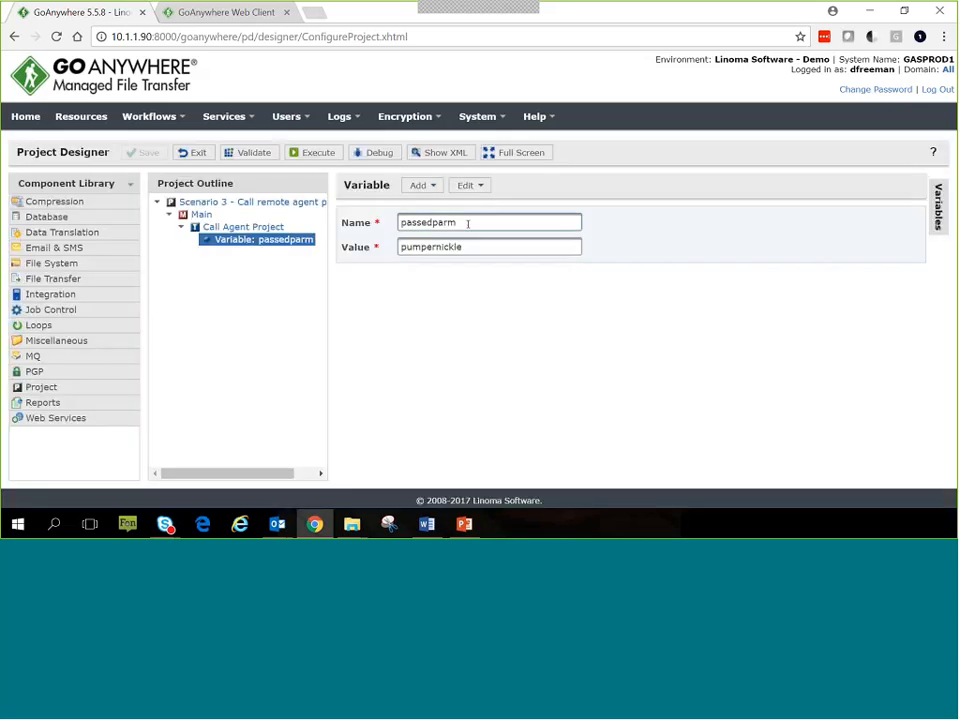
left_click_drag(467, 224, 371, 245)
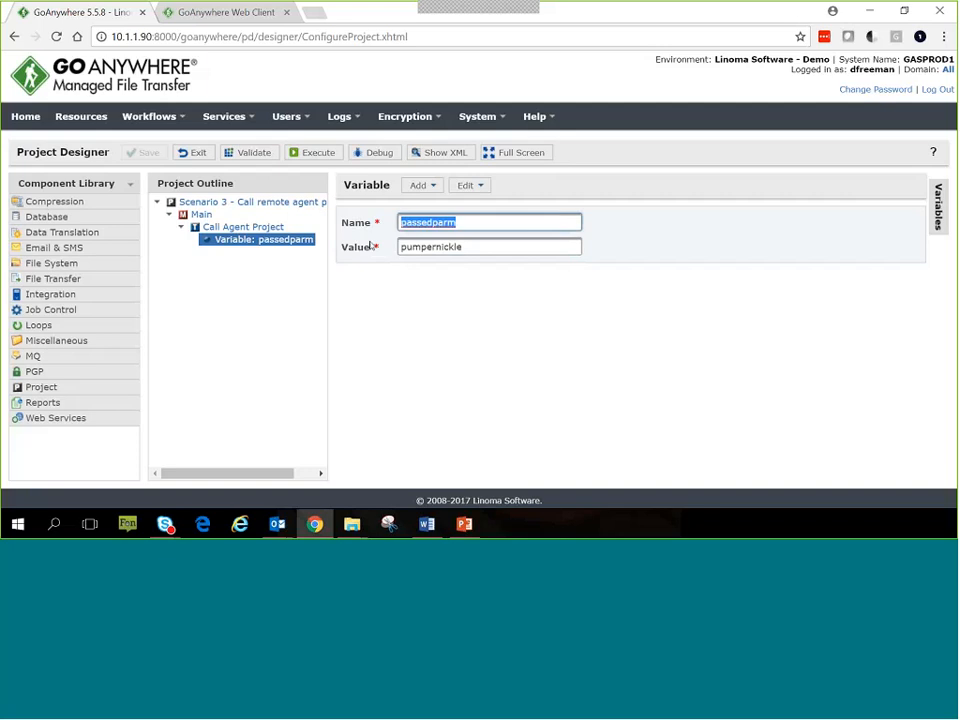
left_click_drag(475, 247, 398, 250)
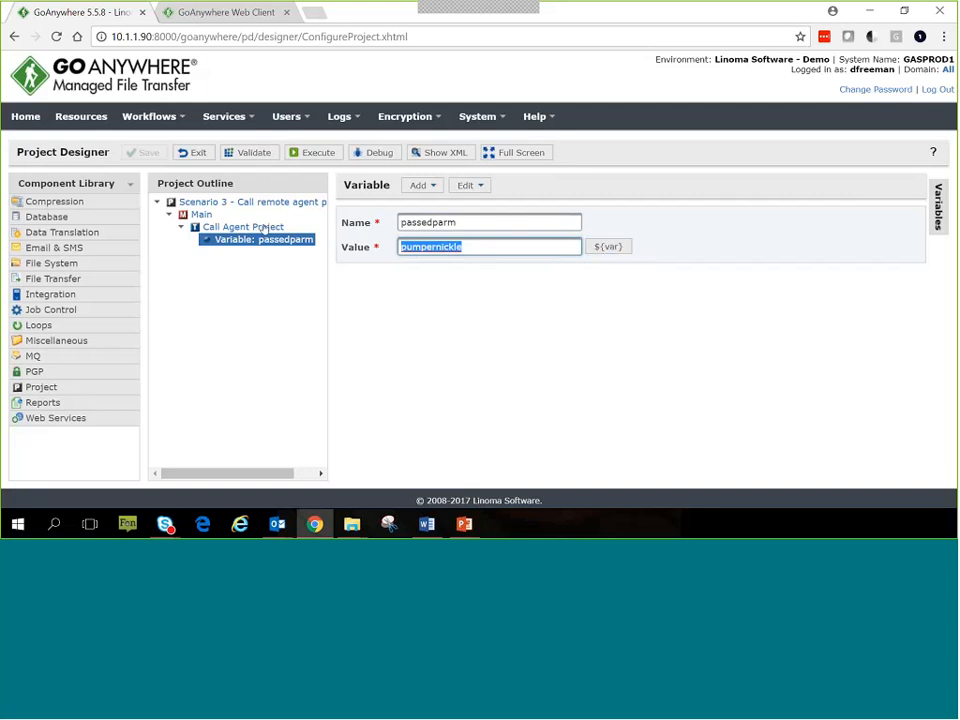
Step: Via Services > Agents > Agent Manager, open PC-Dan's console and the Native Commands Robocopy Mirror batch file project
left_click(250, 122)
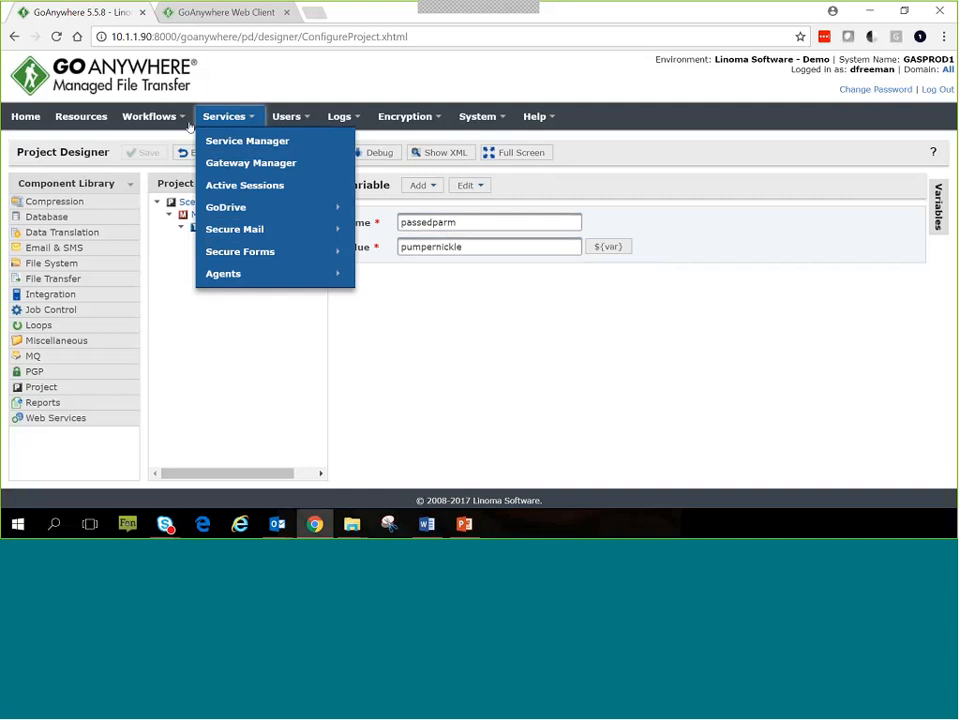
mouse_move(168, 121)
mouse_move(226, 116)
mouse_move(259, 276)
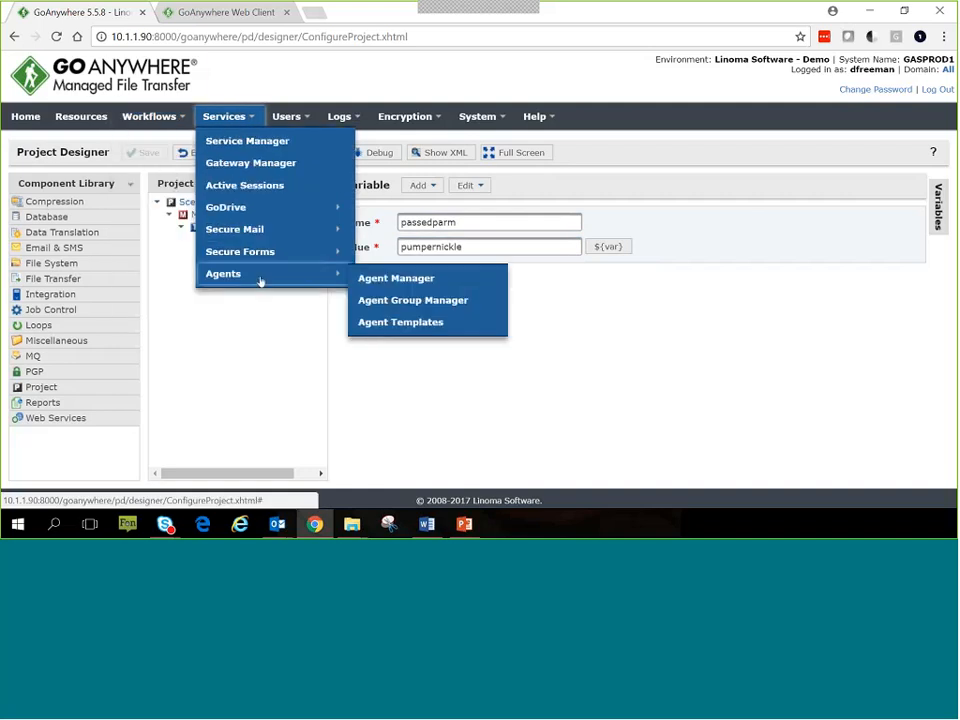
left_click(389, 280)
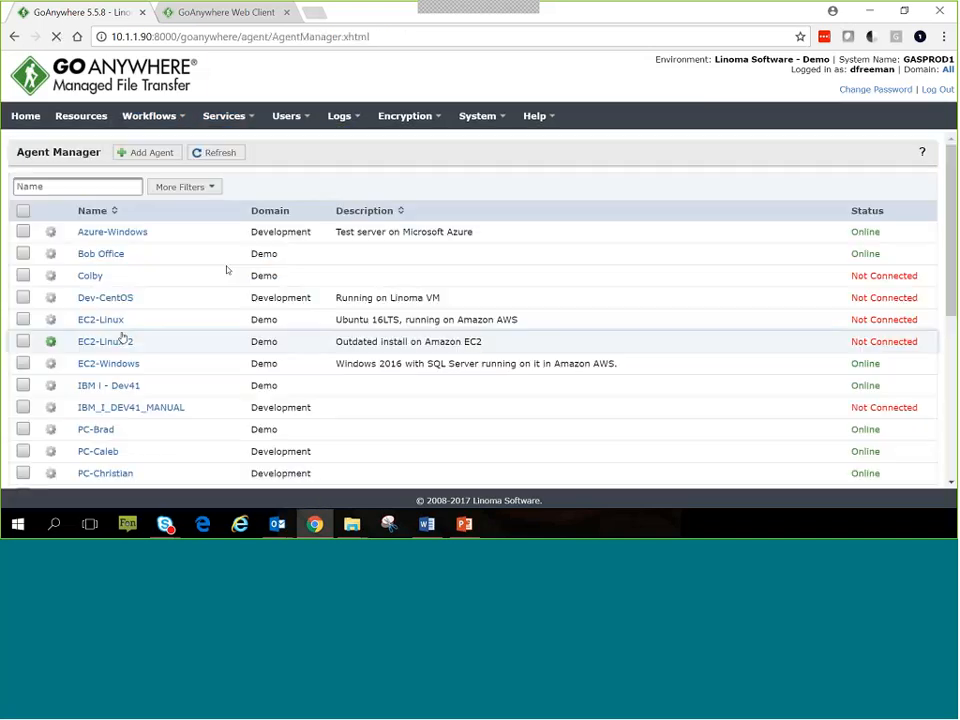
scroll(110, 363, "down", 3)
left_click(95, 390)
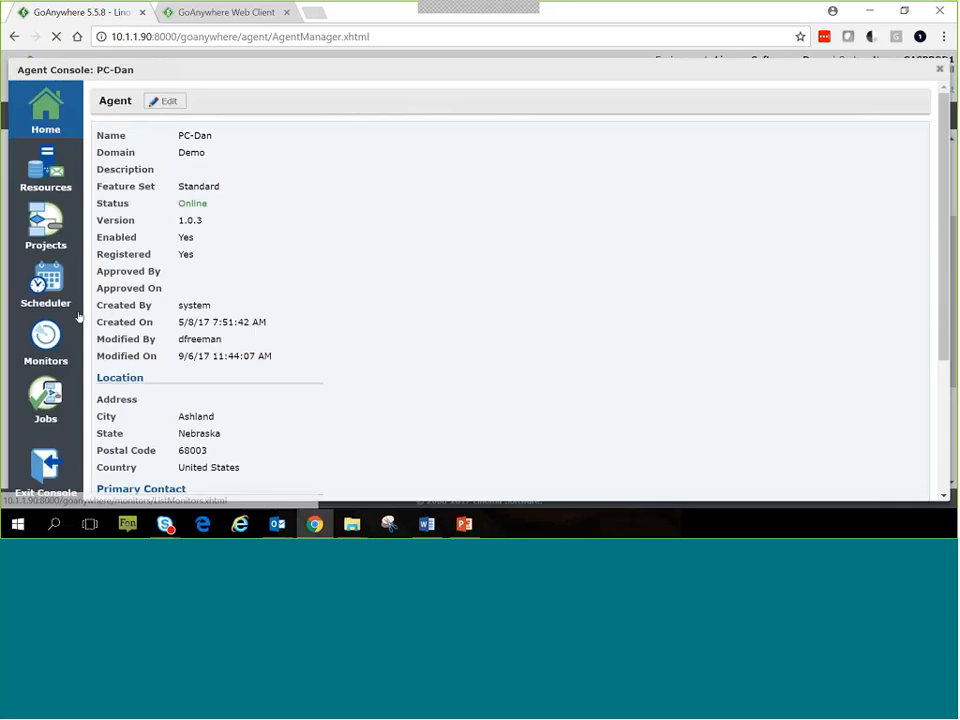
left_click(30, 238)
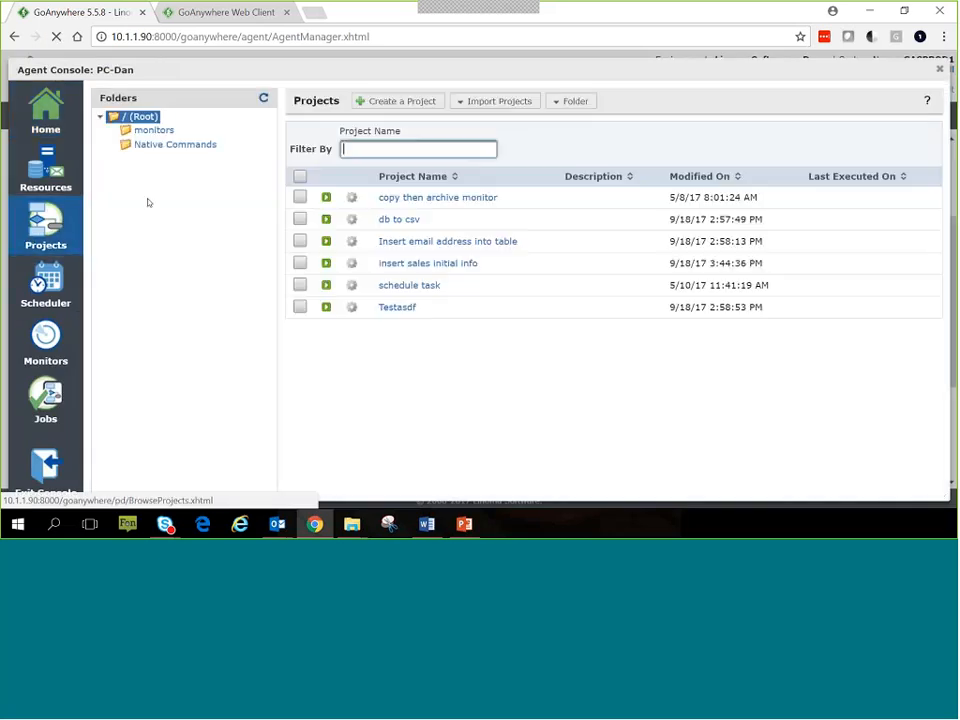
left_click(175, 144)
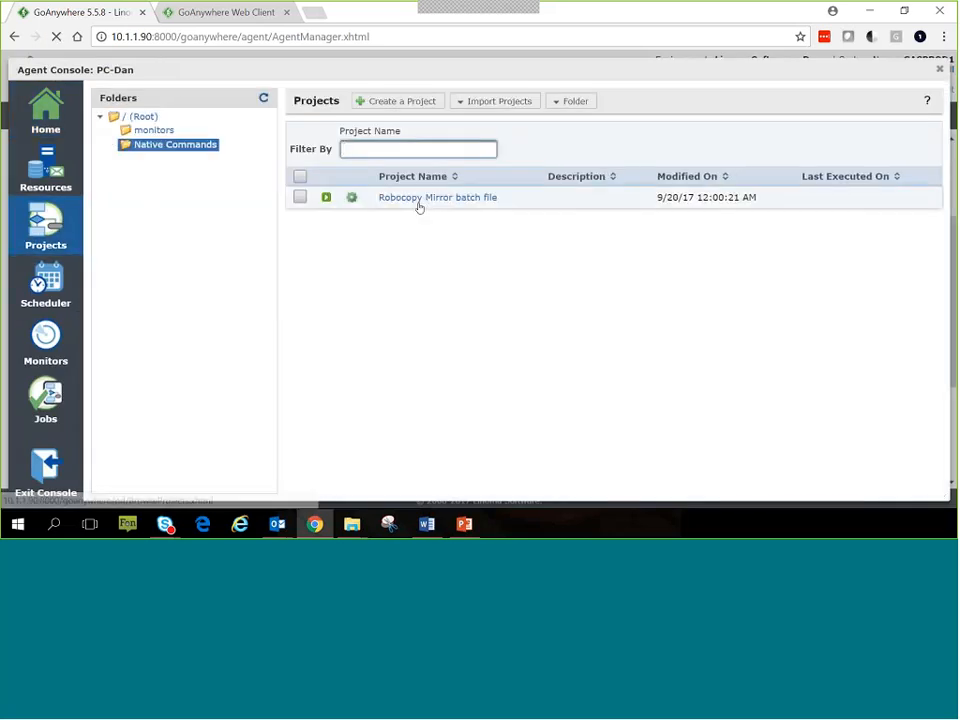
left_click(433, 199)
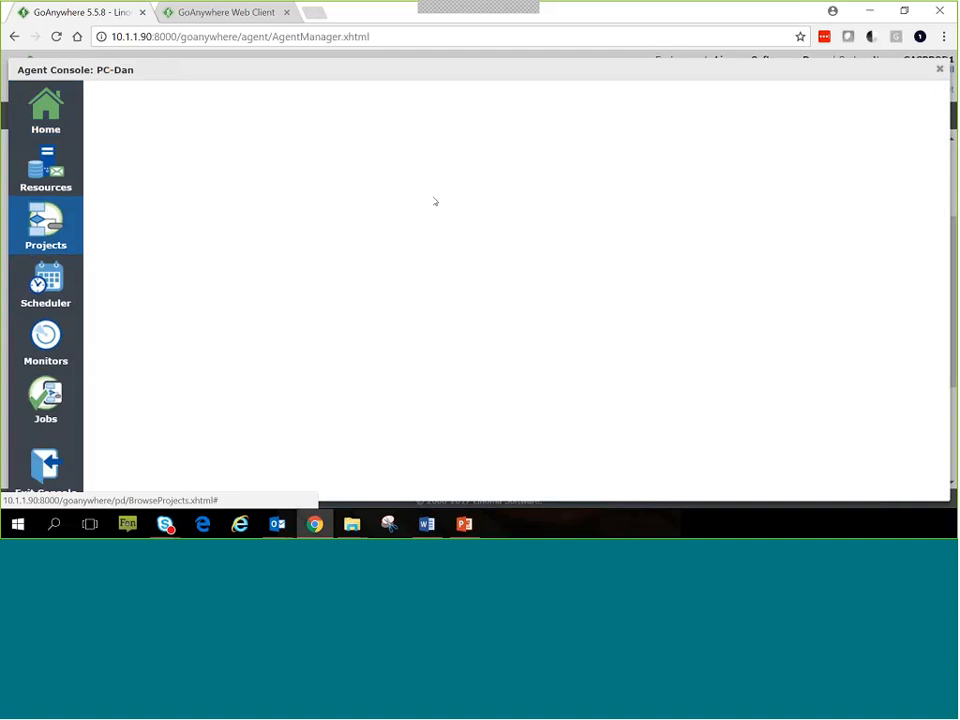
Step: Review the Print task's ${passedparm} text and Create File List's agenttestfolder base directory with *.csv pattern
left_click(313, 177)
left_click(543, 216)
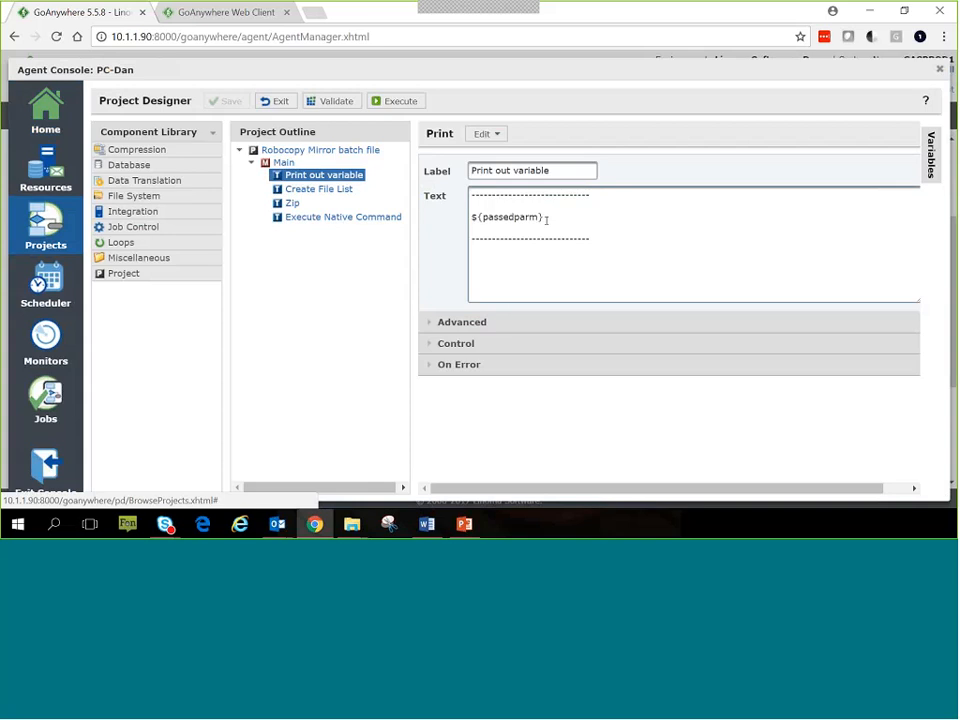
left_click_drag(543, 216, 472, 218)
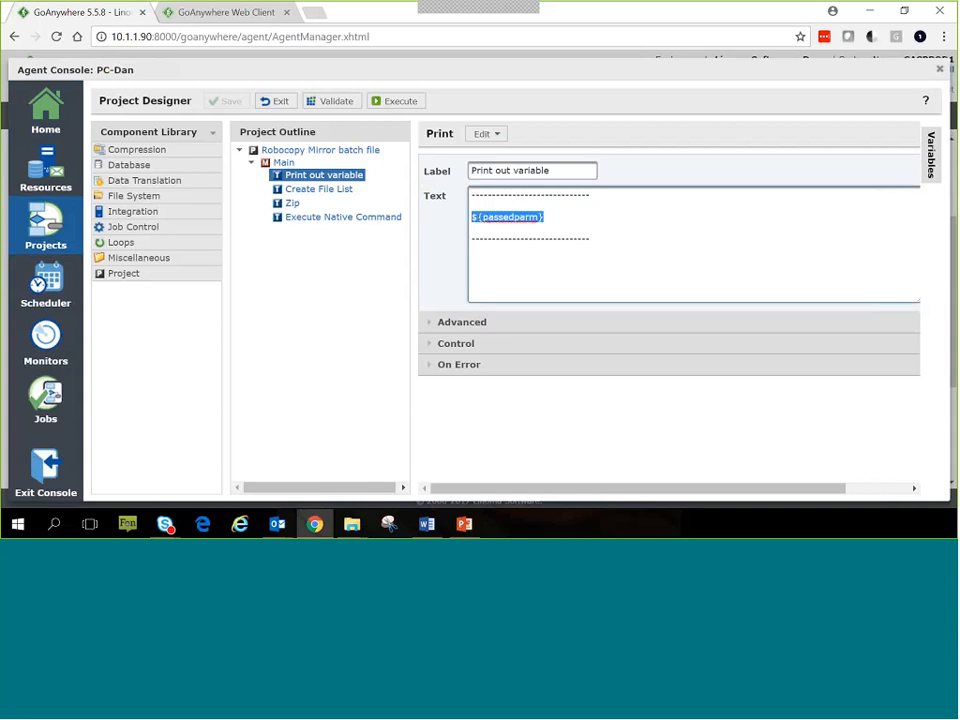
left_click(320, 190)
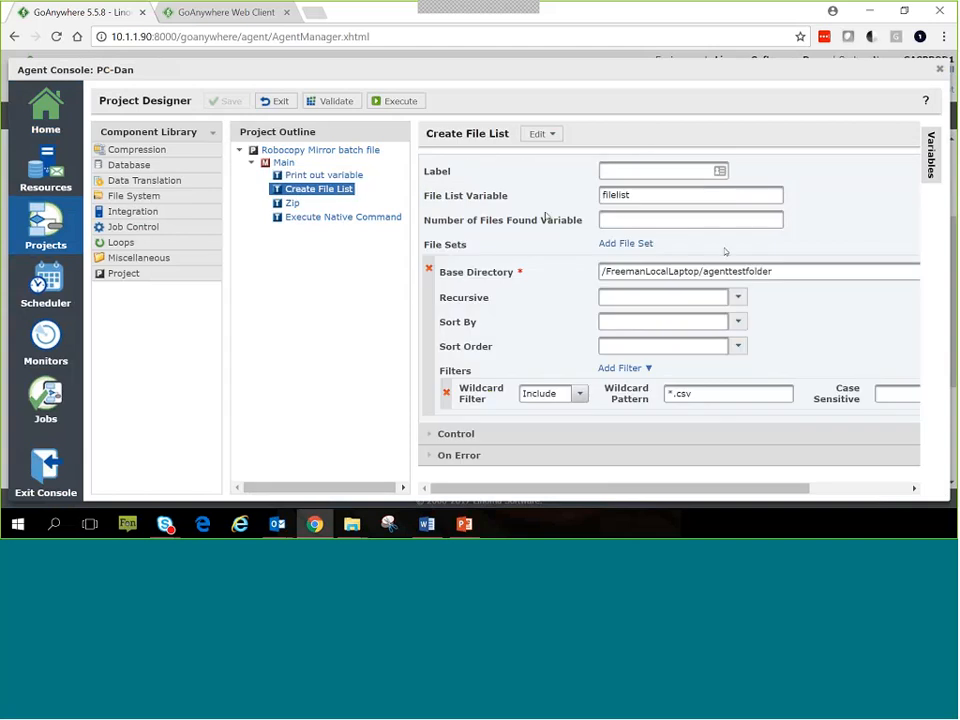
left_click_drag(768, 271, 699, 272)
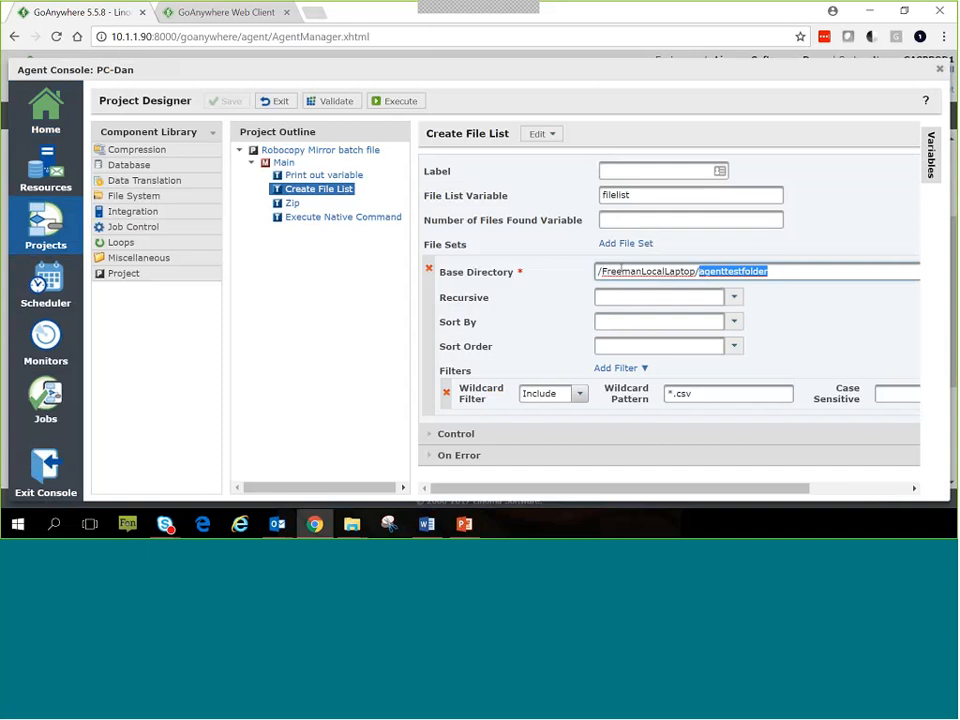
left_click(697, 400)
left_click(697, 400)
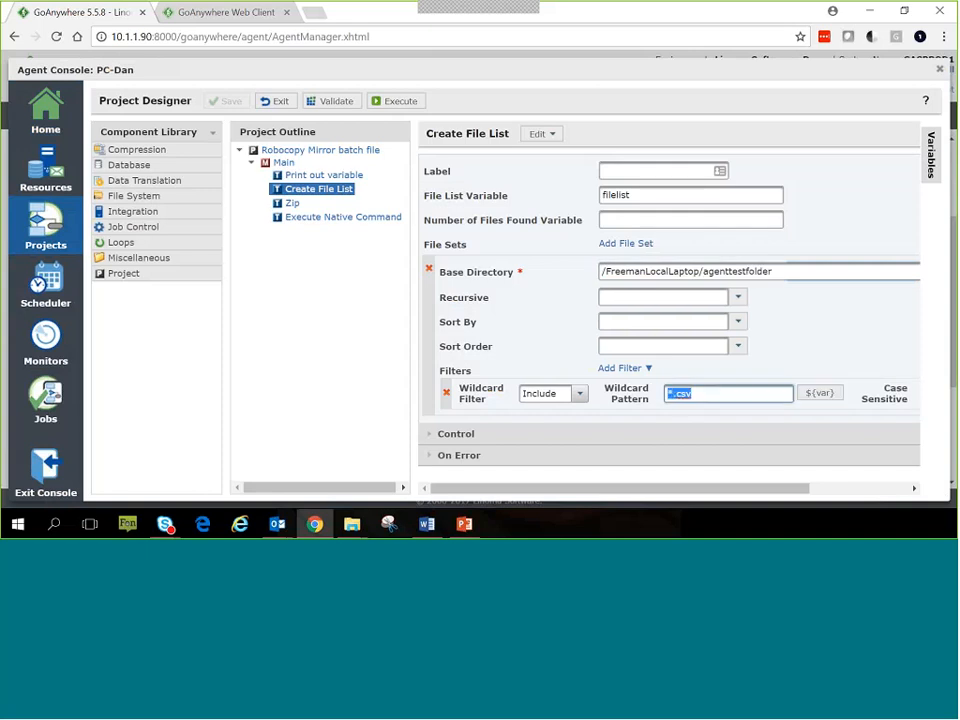
Step: Review the Zip task's ${filelist} input and date-stamped output, and the mirrorZipFiles.bat native command
left_click(293, 204)
left_click(546, 220)
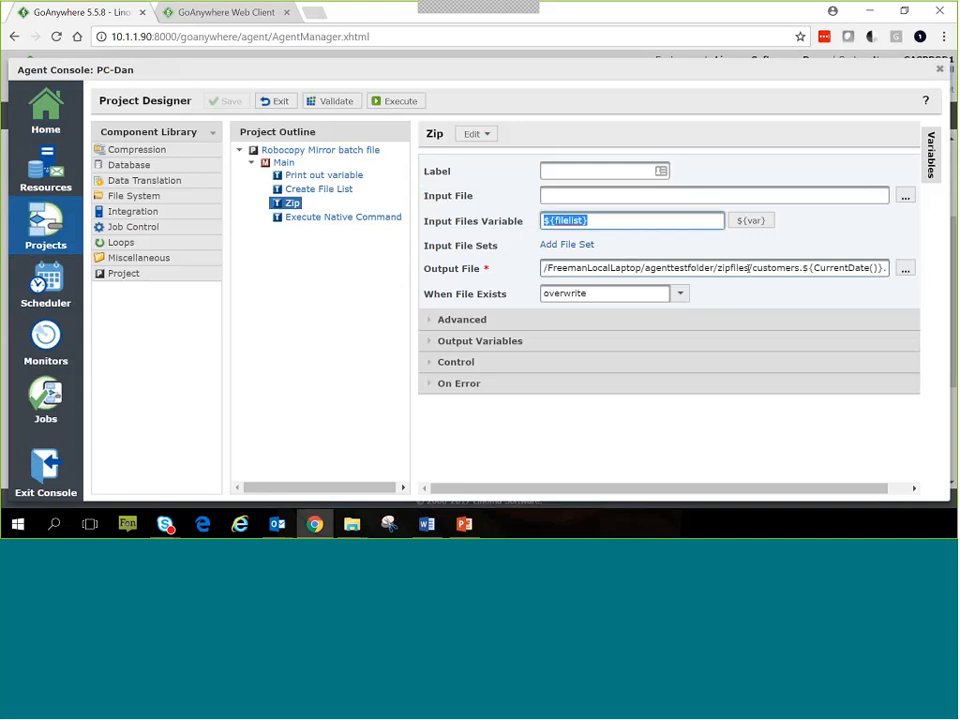
left_click(749, 268)
left_click_drag(802, 268, 877, 268)
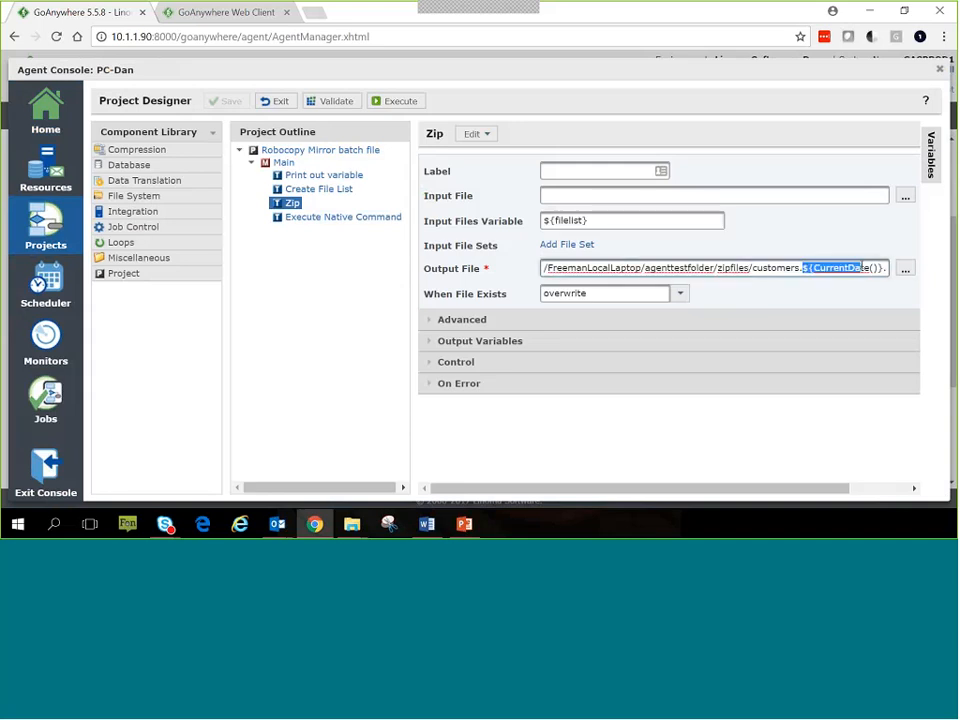
left_click(321, 218)
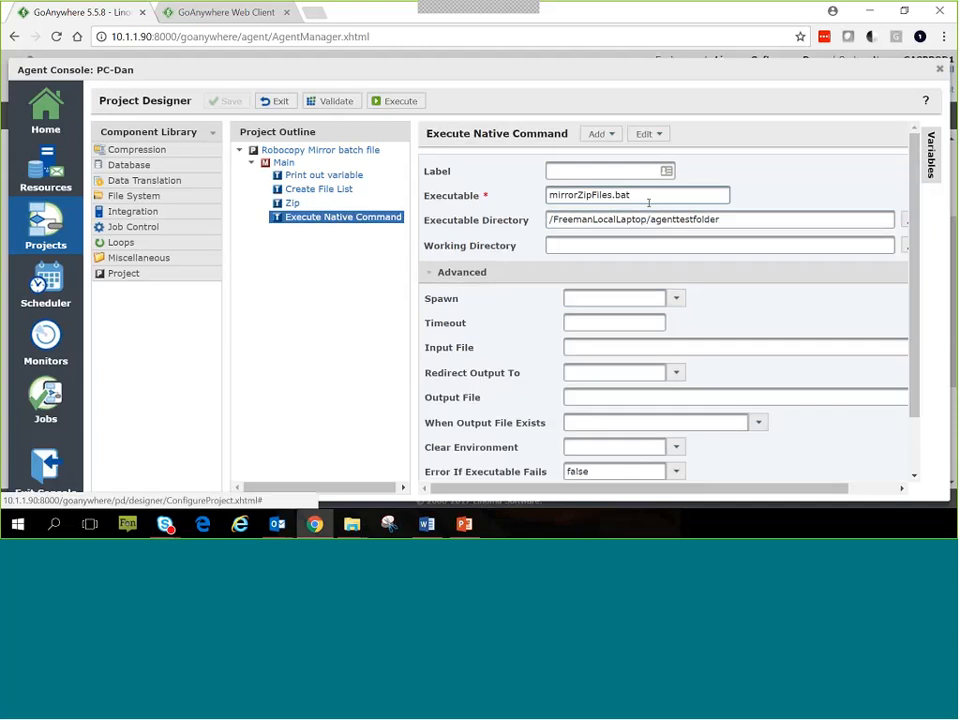
left_click_drag(643, 195, 537, 210)
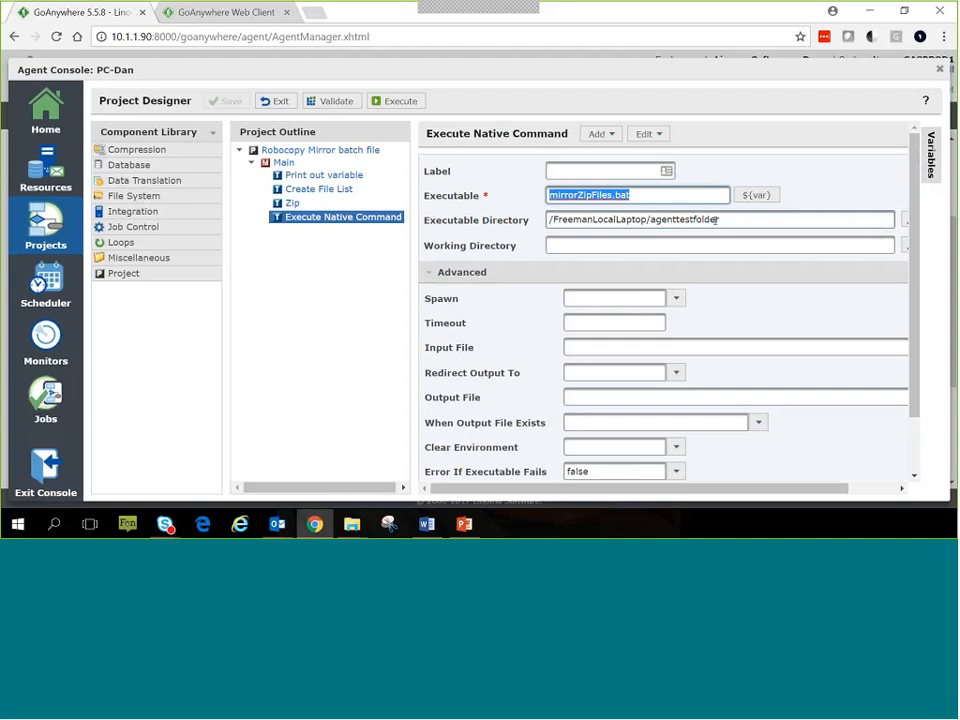
left_click_drag(716, 219, 650, 219)
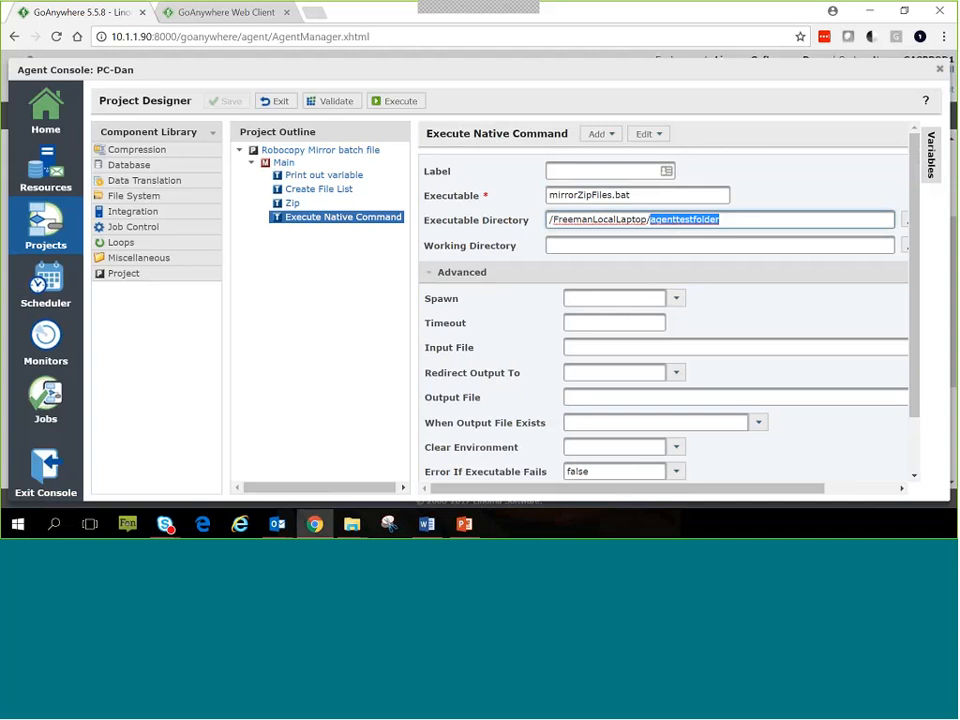
left_click(353, 523)
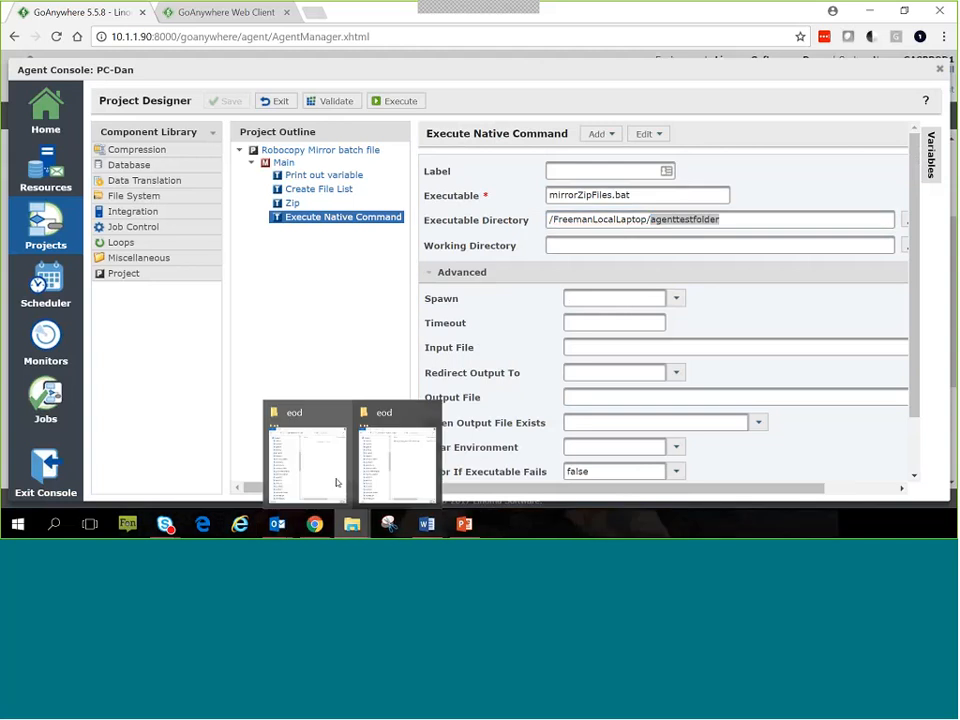
Step: Navigate the first Explorer window from eod to agenttestfolder\zipfiles and confirm it is empty
left_click(336, 480)
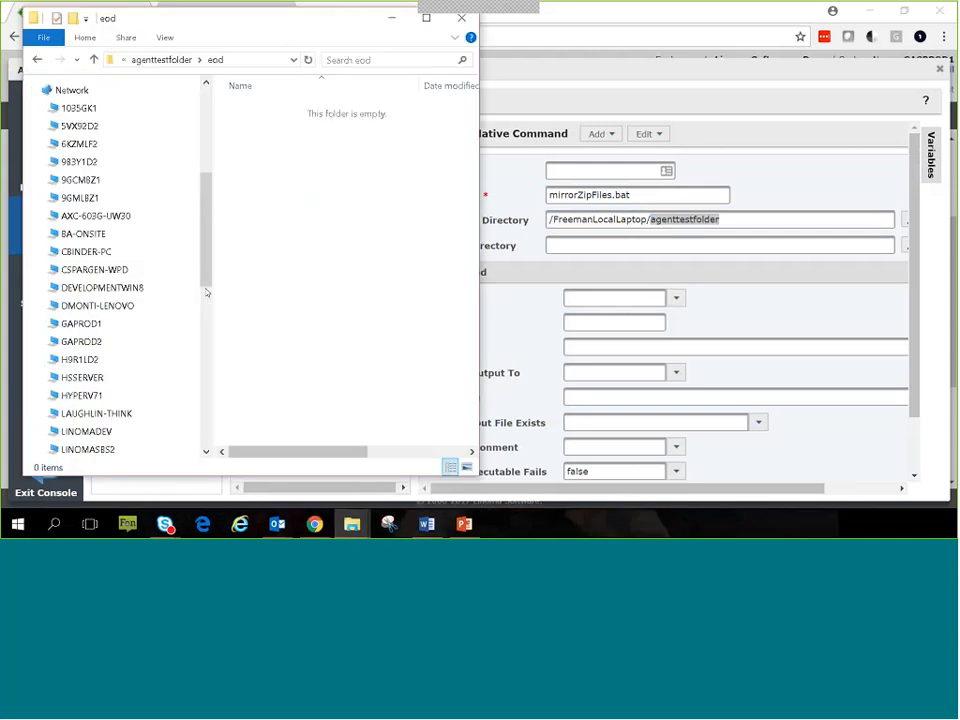
left_click(154, 62)
double_click(258, 173)
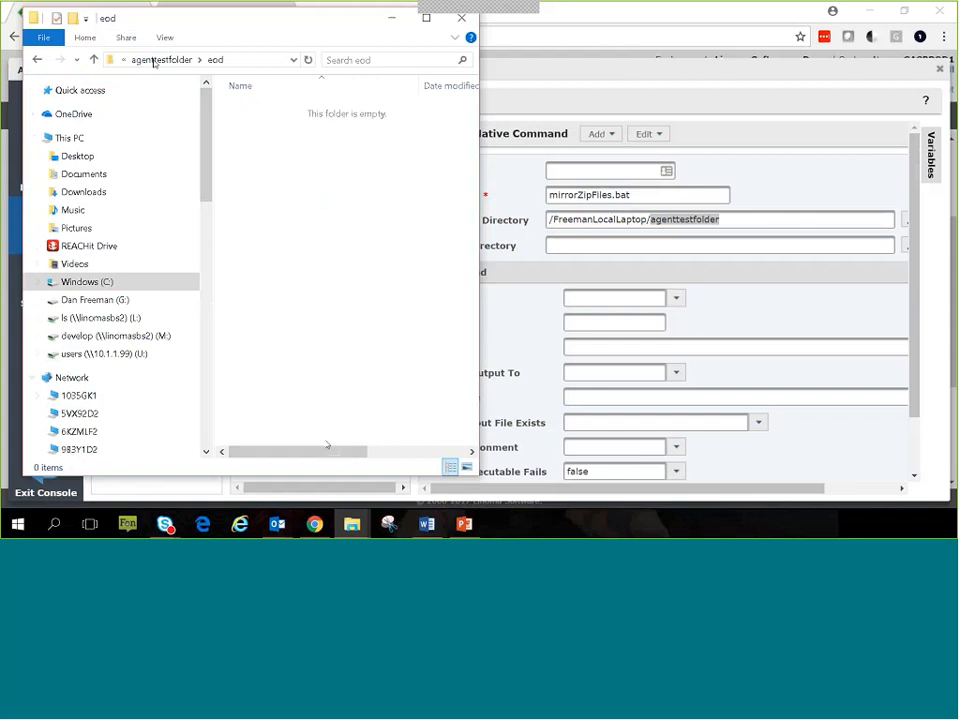
Step: Open C:\work stuff\agenttestfolder\zipfilesMirror, confirm it is empty, then minimize both folder windows
mouse_move(352, 524)
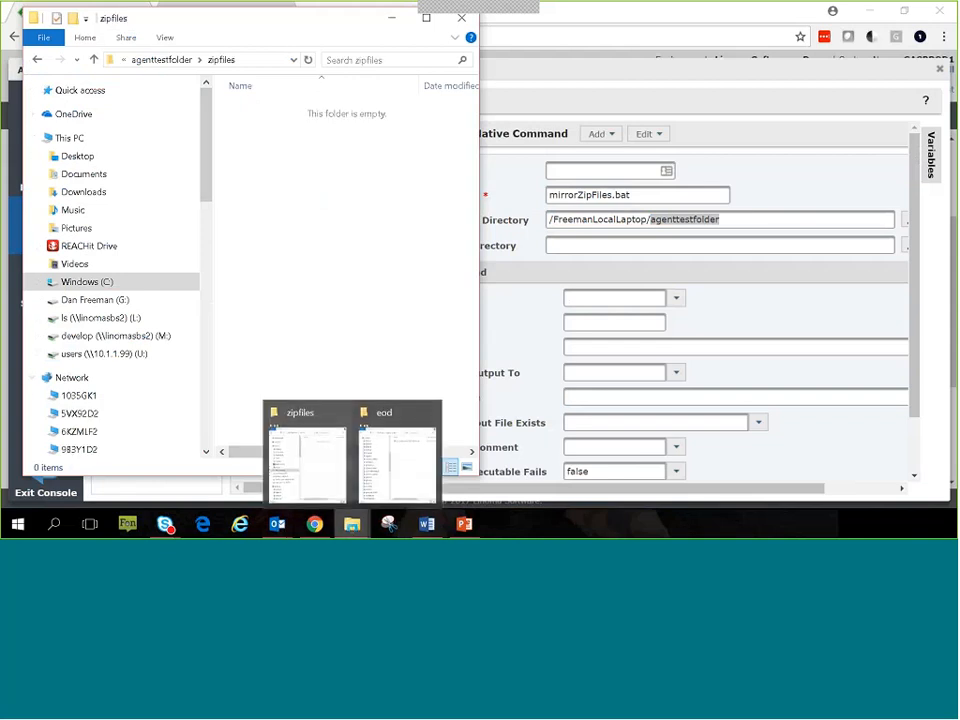
left_click(398, 458)
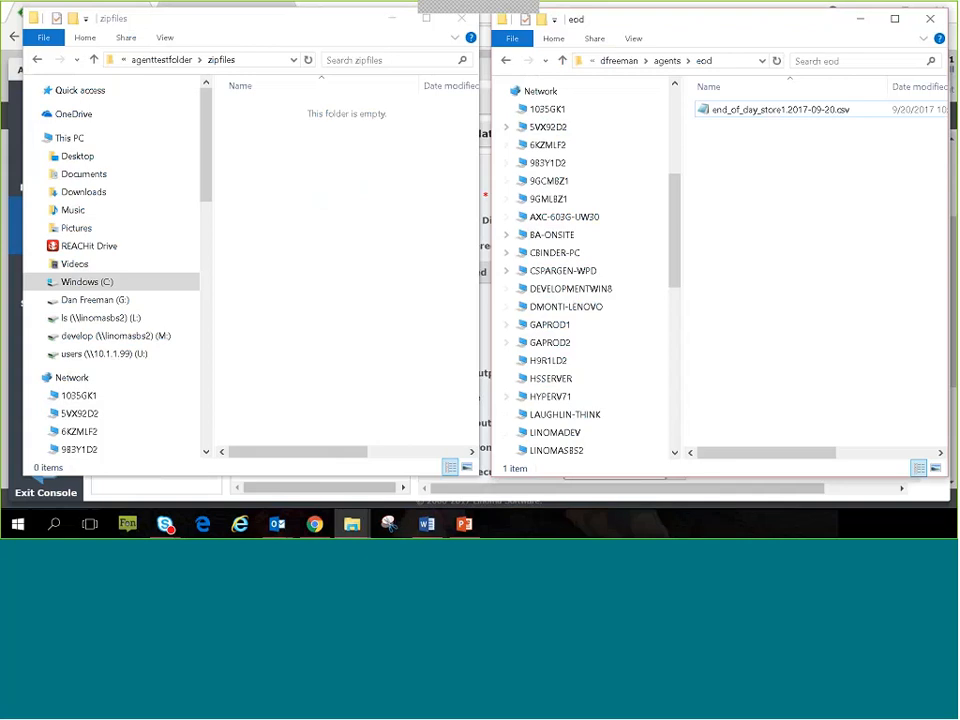
left_click(675, 333)
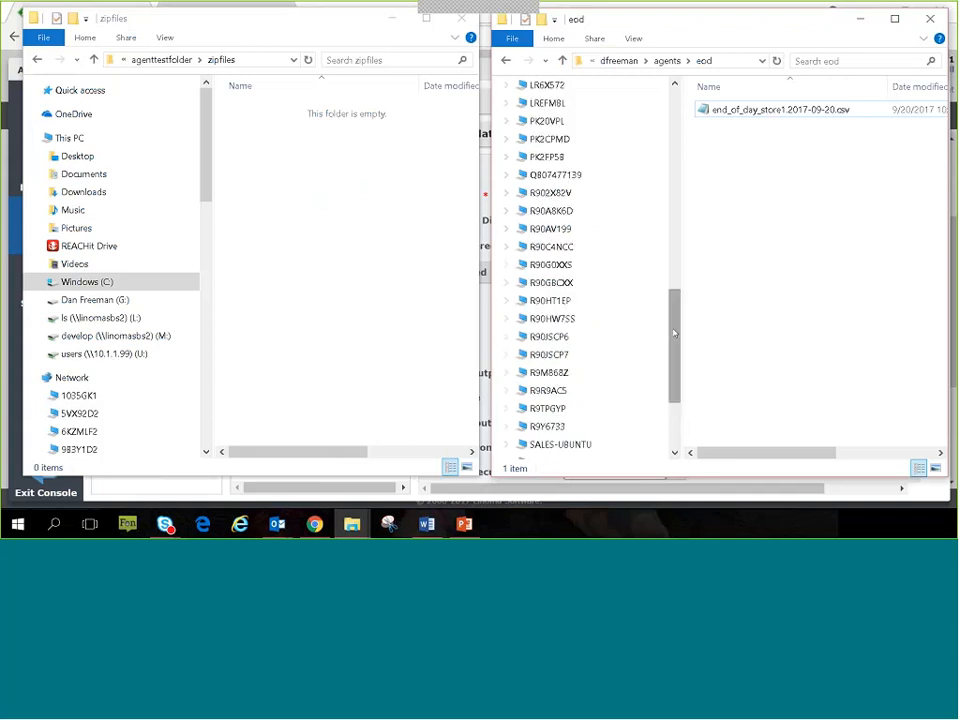
scroll(590, 200, "up", 10)
left_click(560, 195)
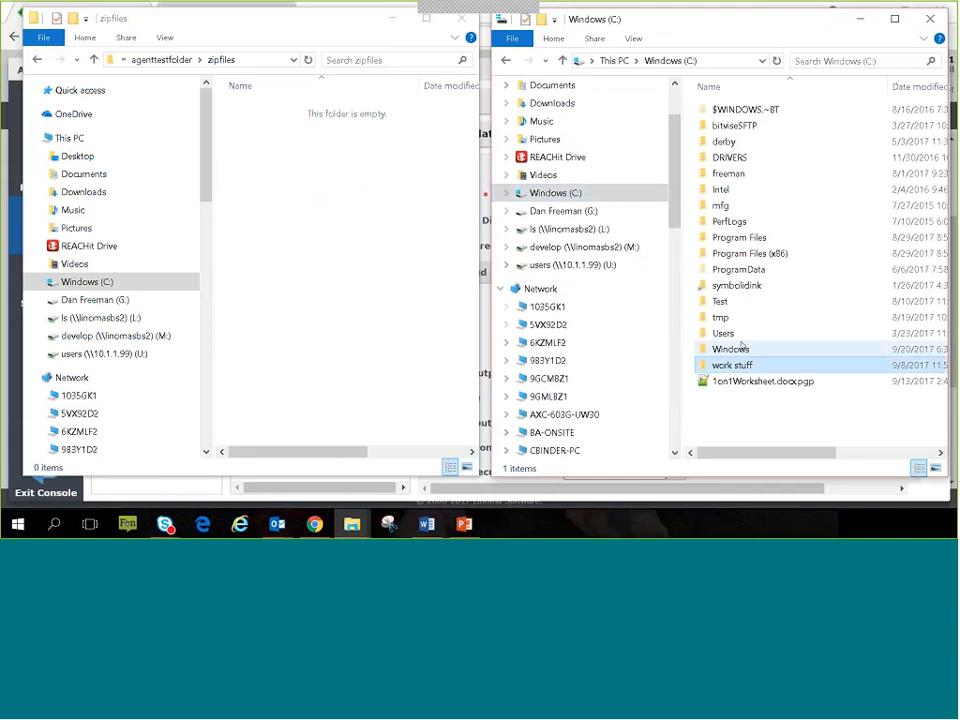
double_click(732, 365)
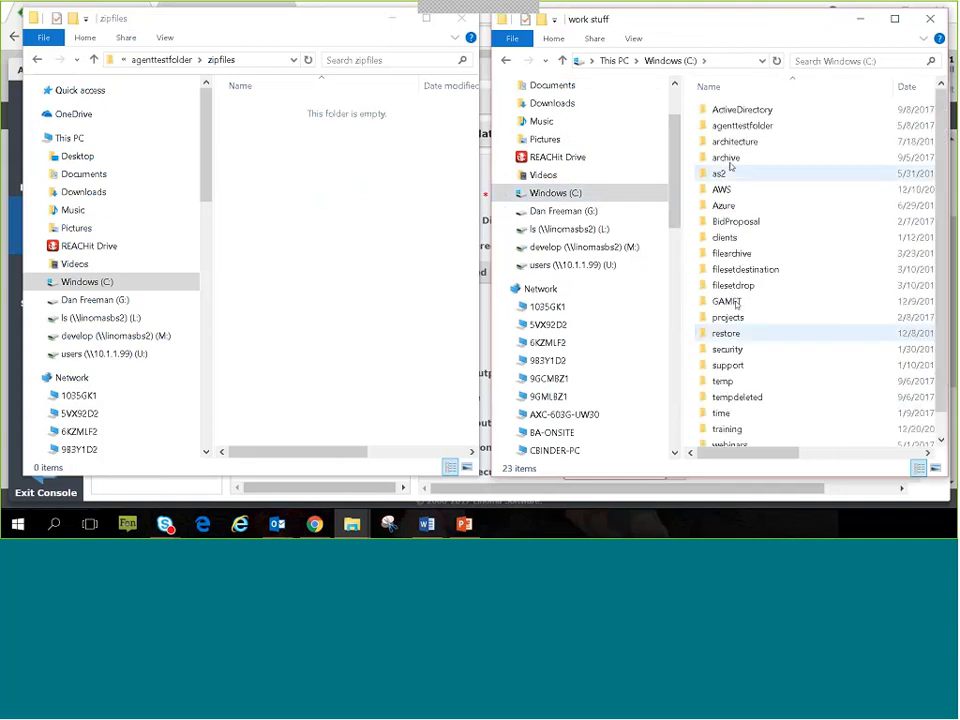
double_click(742, 125)
left_click(738, 189)
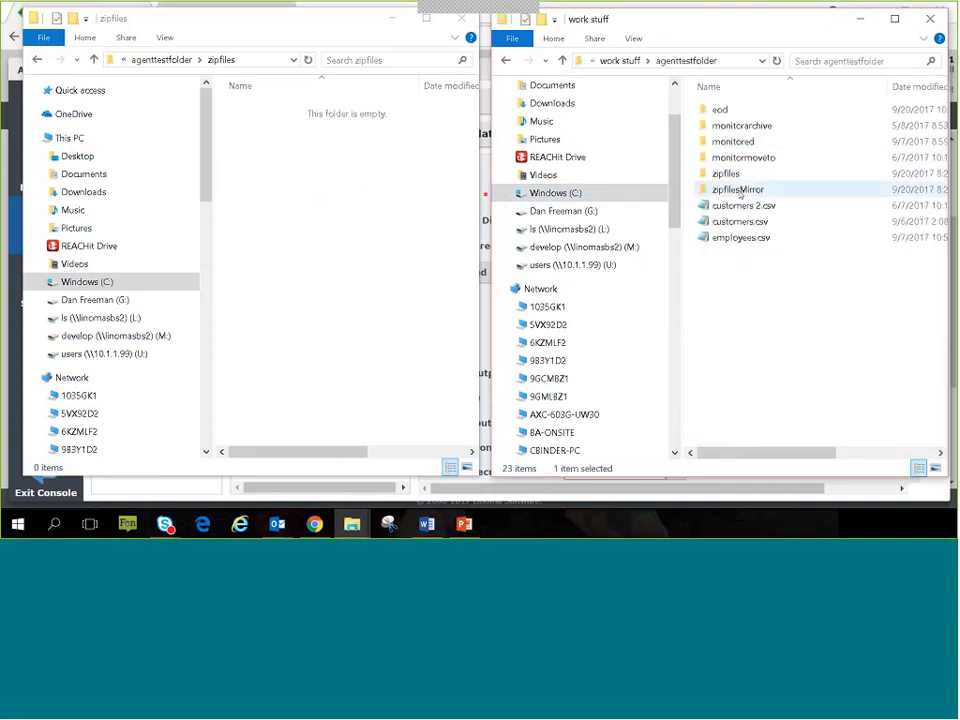
double_click(738, 190)
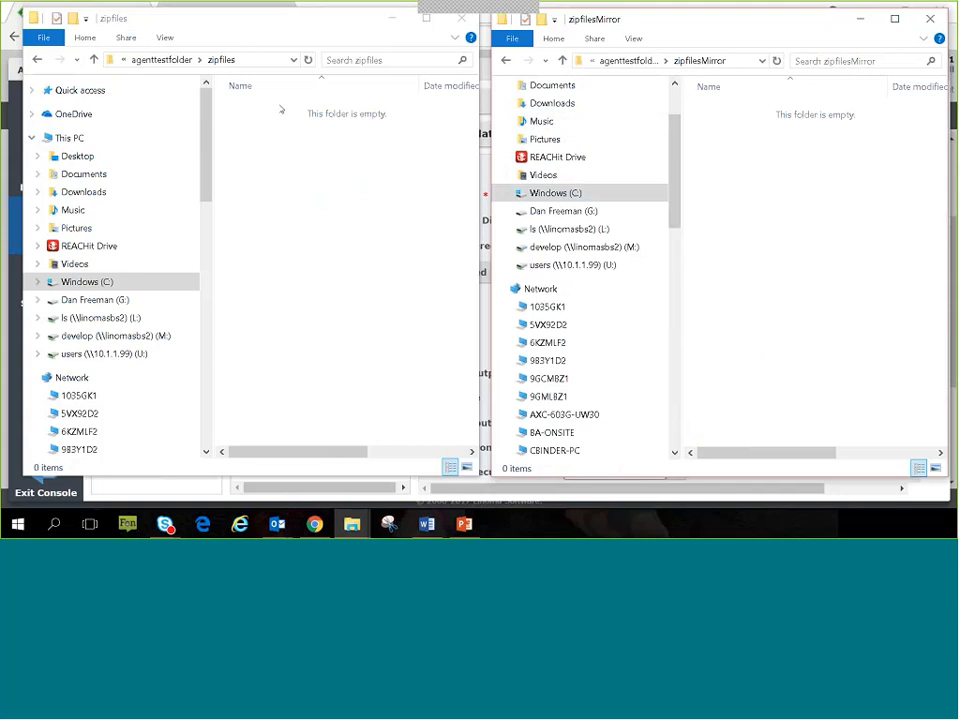
left_click(395, 18)
left_click(862, 18)
Step: Return to Demo Projects > Dans Demos > Agents, reopen Scenario 3, and execute it
left_click(275, 101)
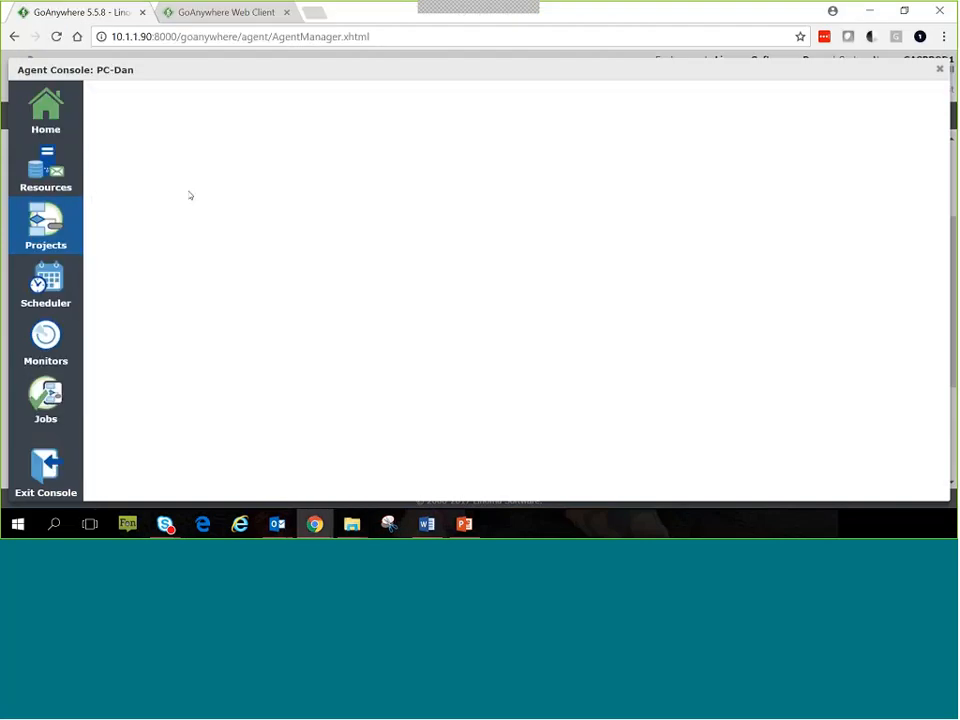
left_click(46, 458)
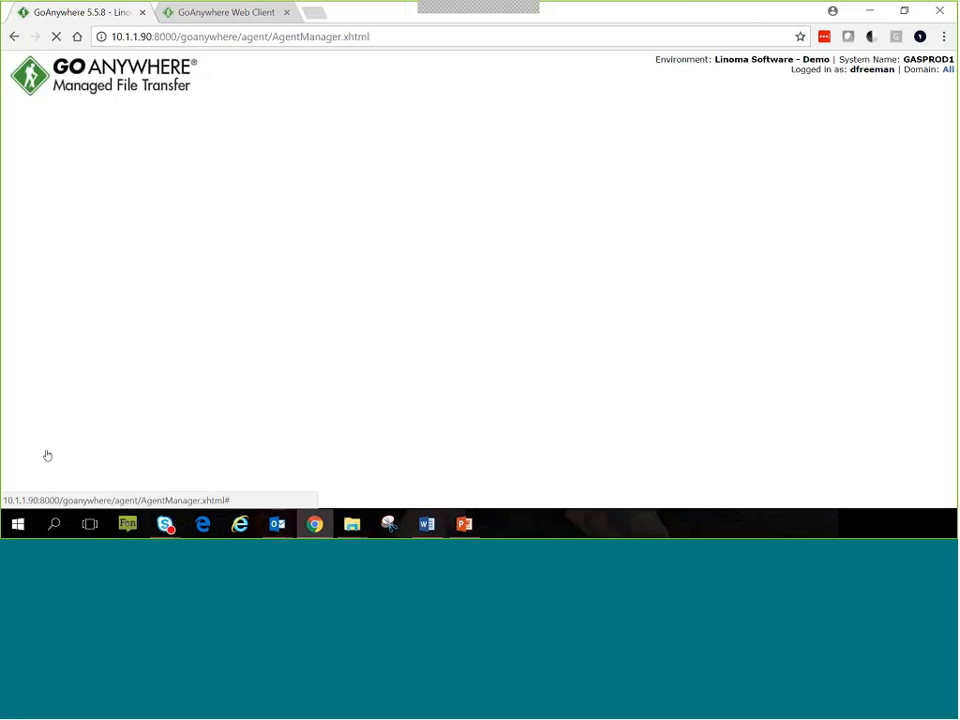
mouse_move(160, 116)
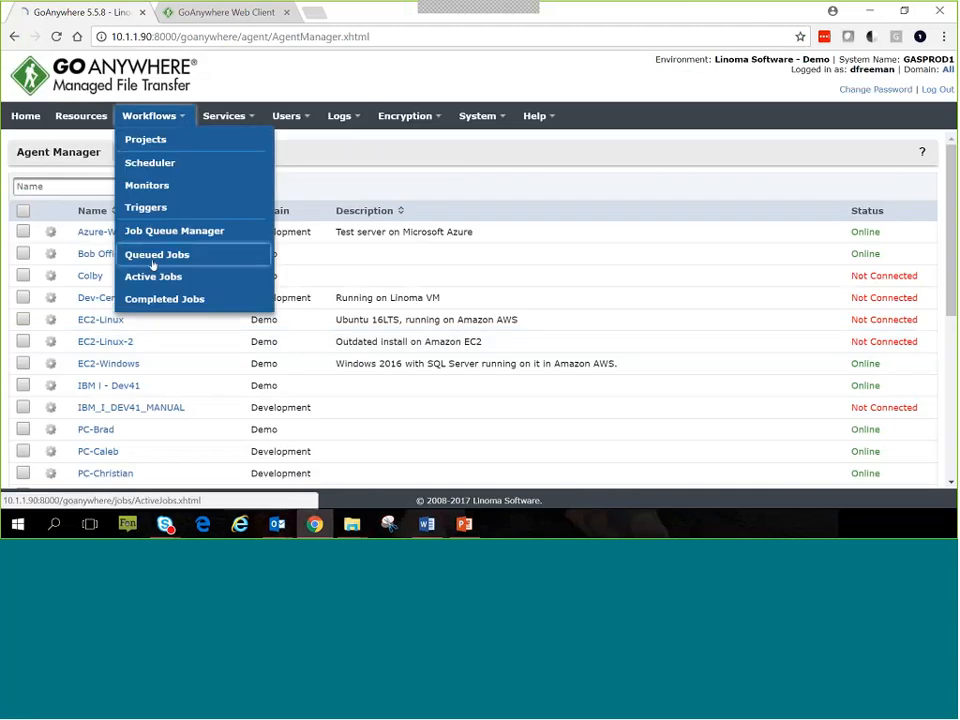
left_click(146, 141)
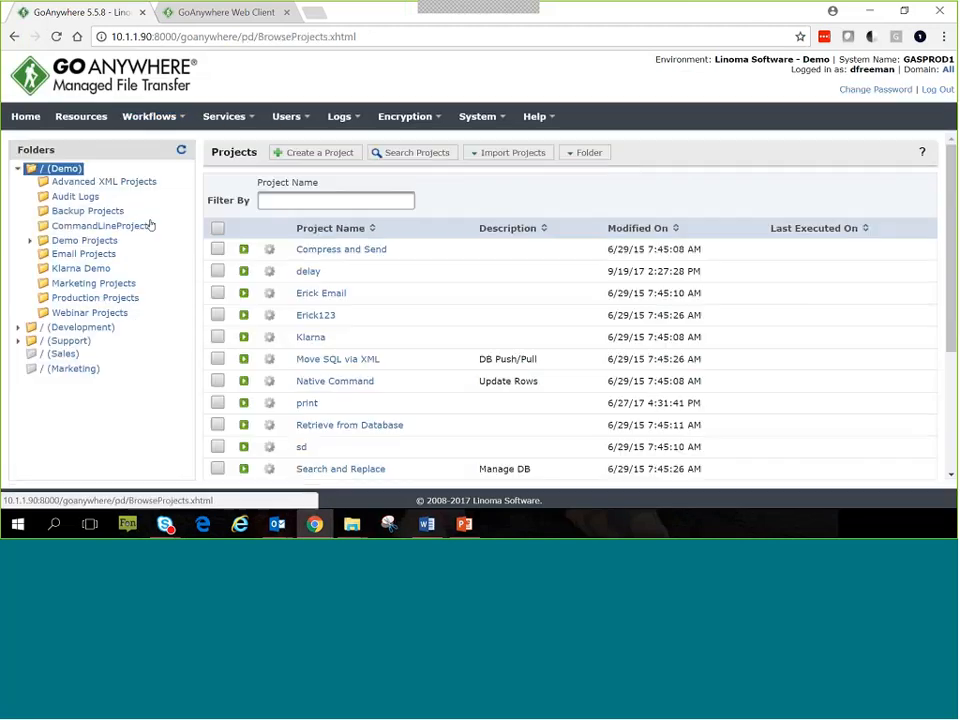
left_click(31, 241)
left_click(82, 267)
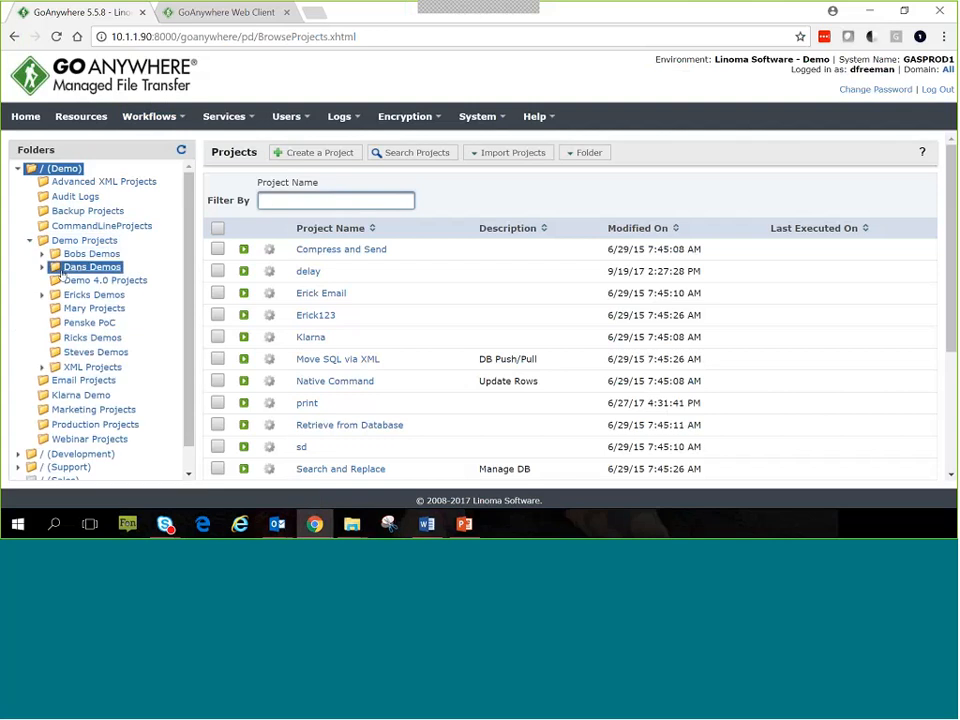
left_click(89, 281)
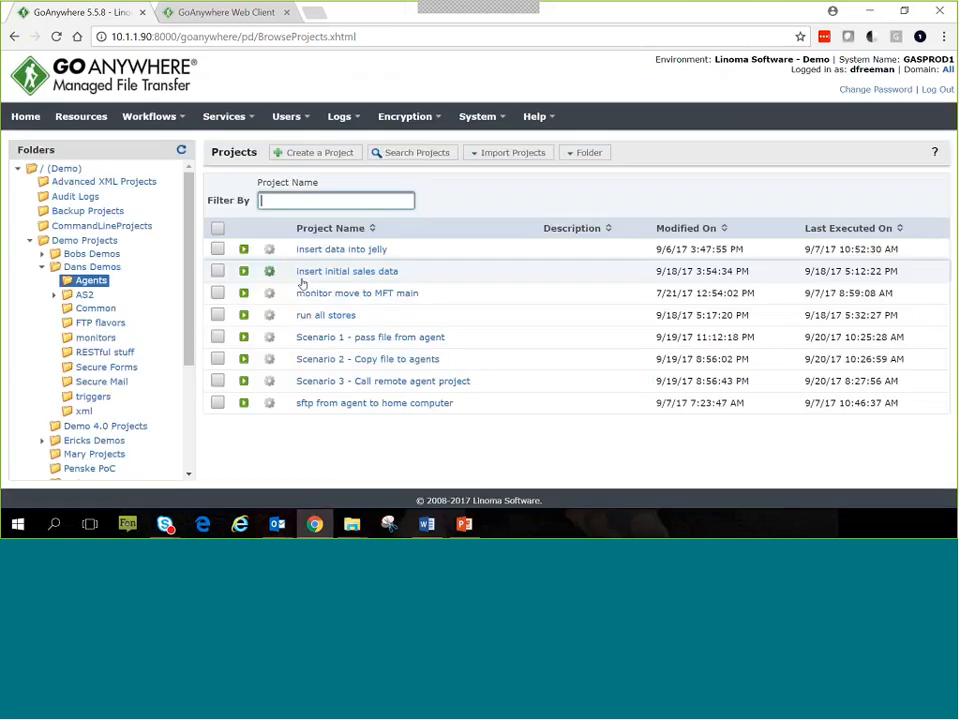
left_click(336, 380)
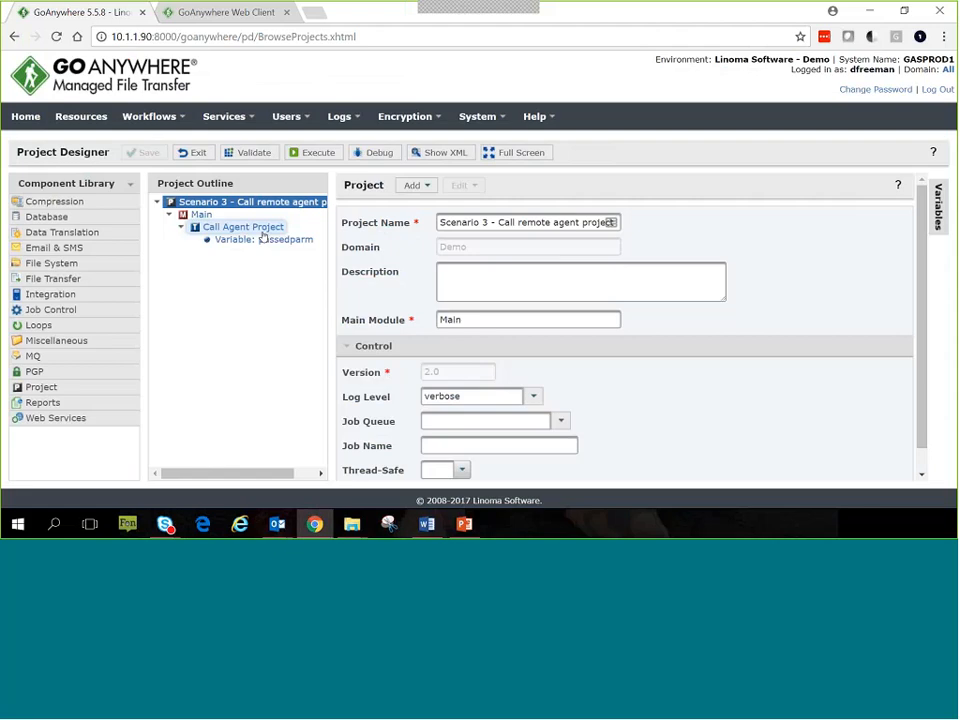
left_click(245, 228)
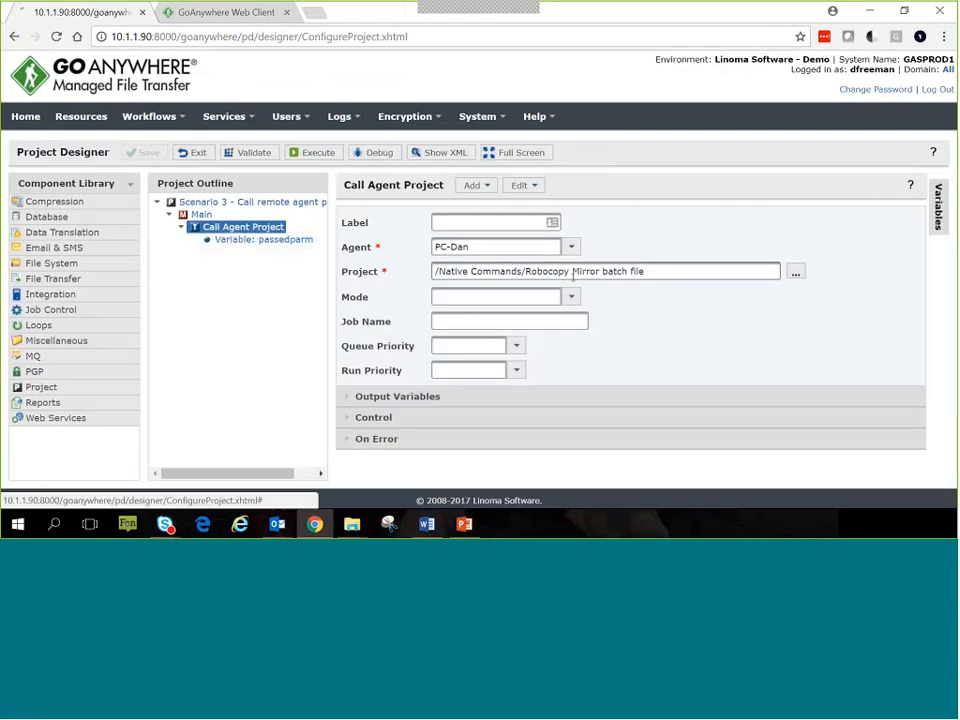
left_click(314, 153)
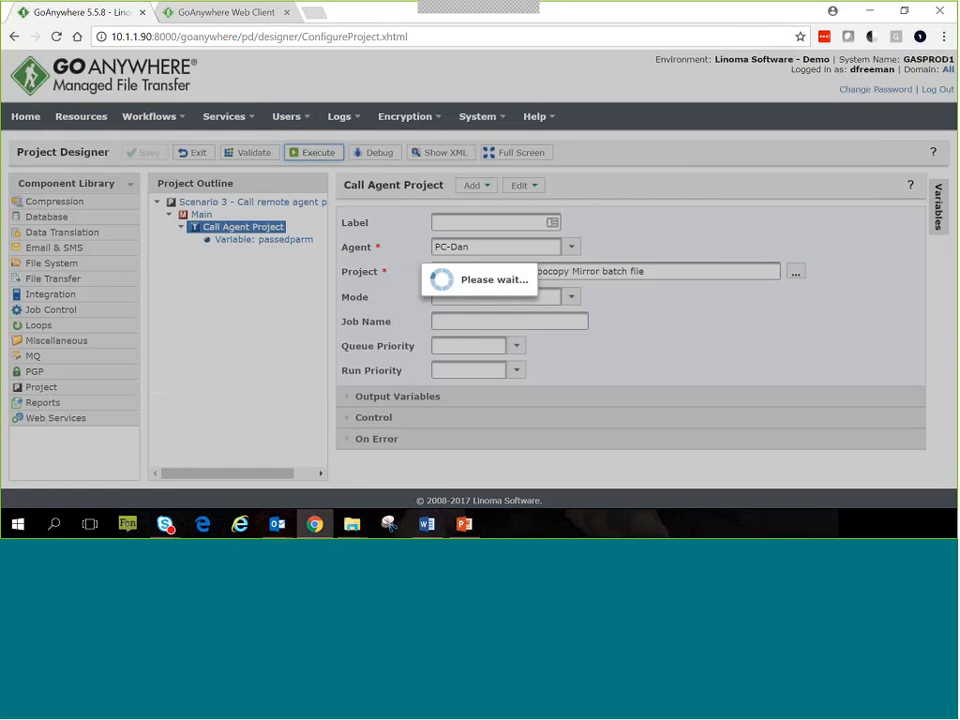
Step: Bring both folder windows forward and run mirrorZipFiles.bat from agenttestfolder
mouse_move(352, 524)
left_click(316, 444)
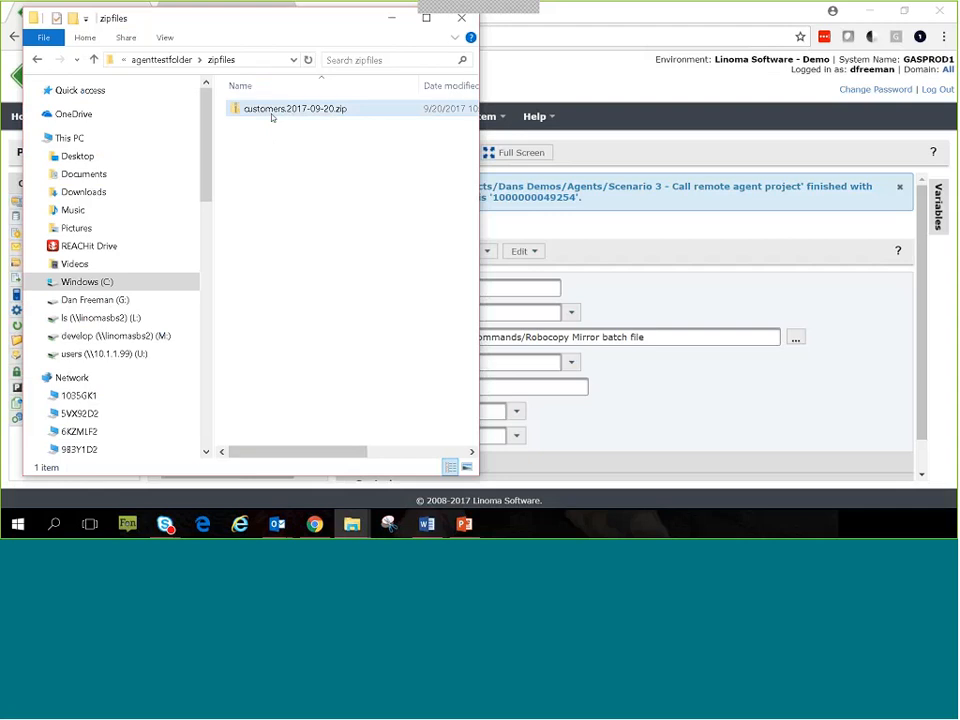
mouse_move(352, 524)
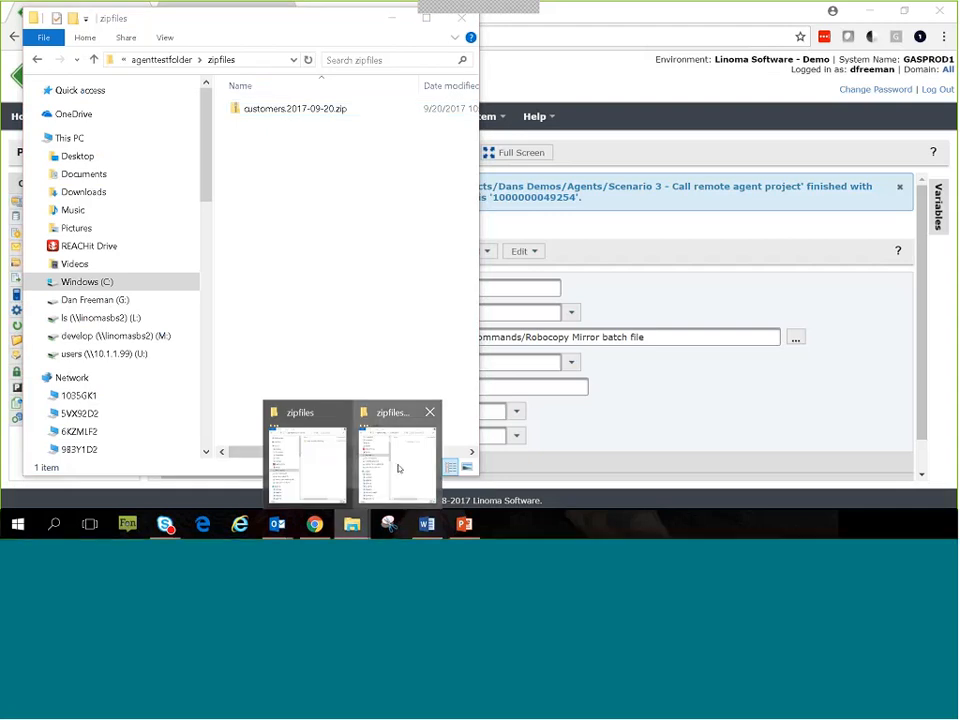
left_click(397, 467)
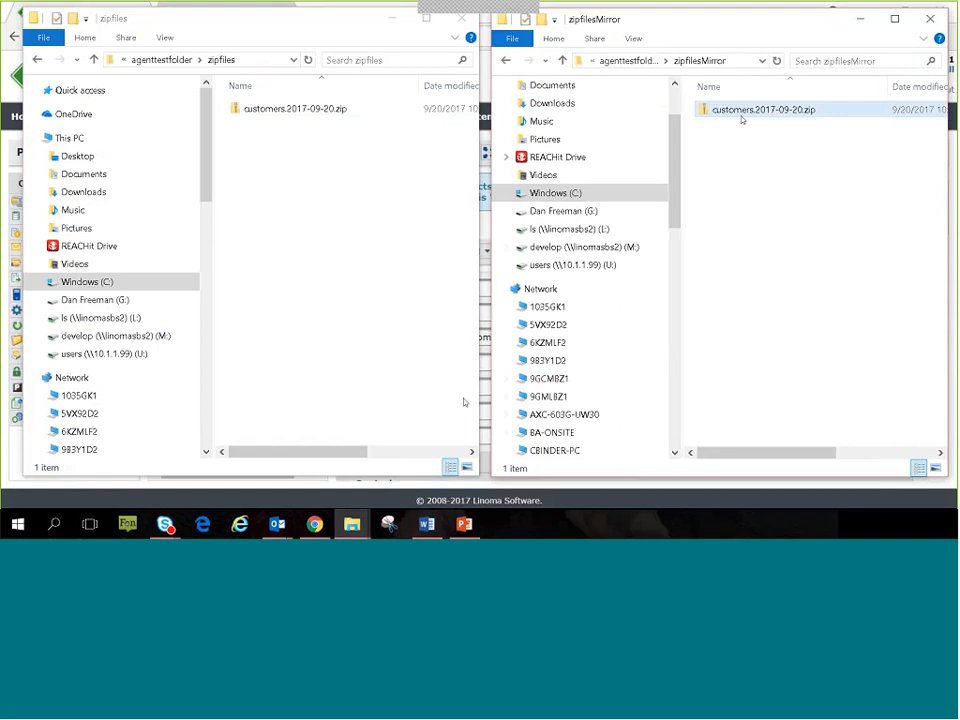
mouse_move(352, 524)
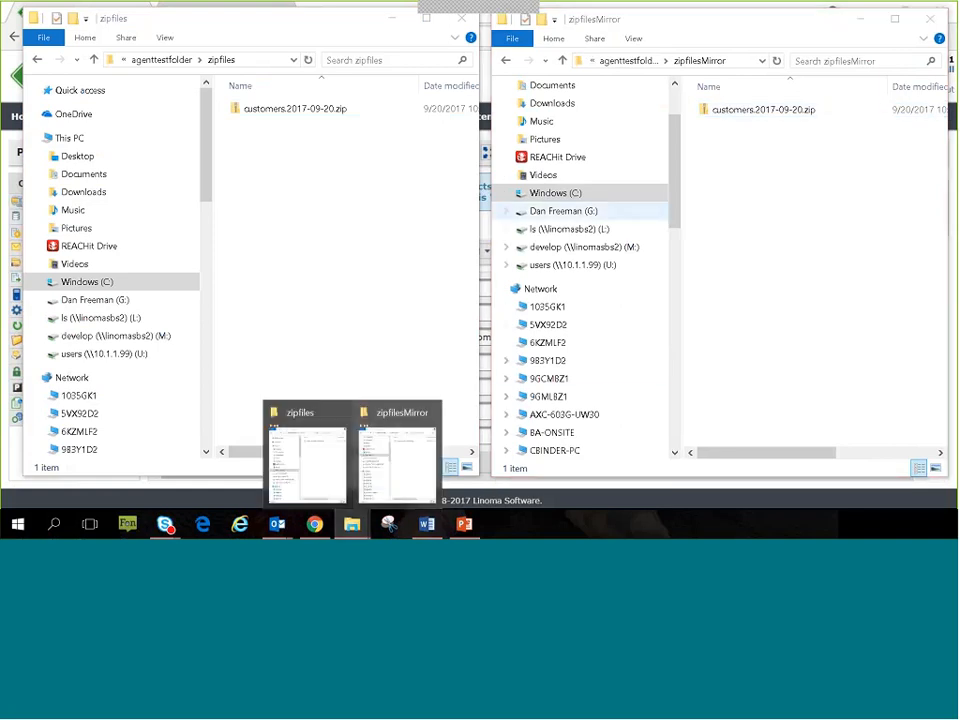
left_click(633, 63)
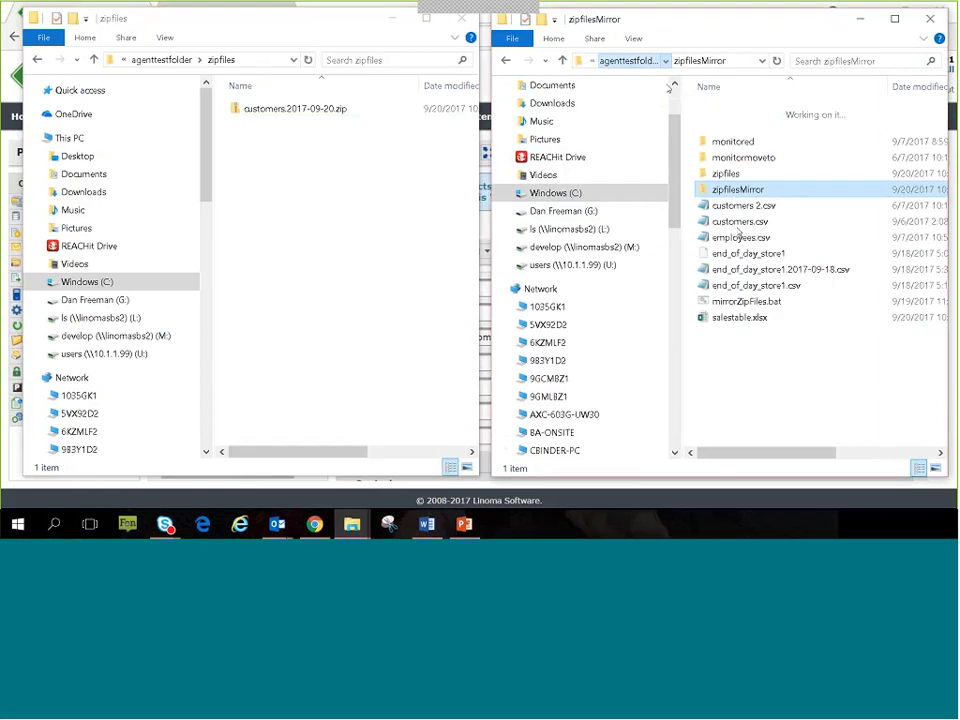
right_click(746, 302)
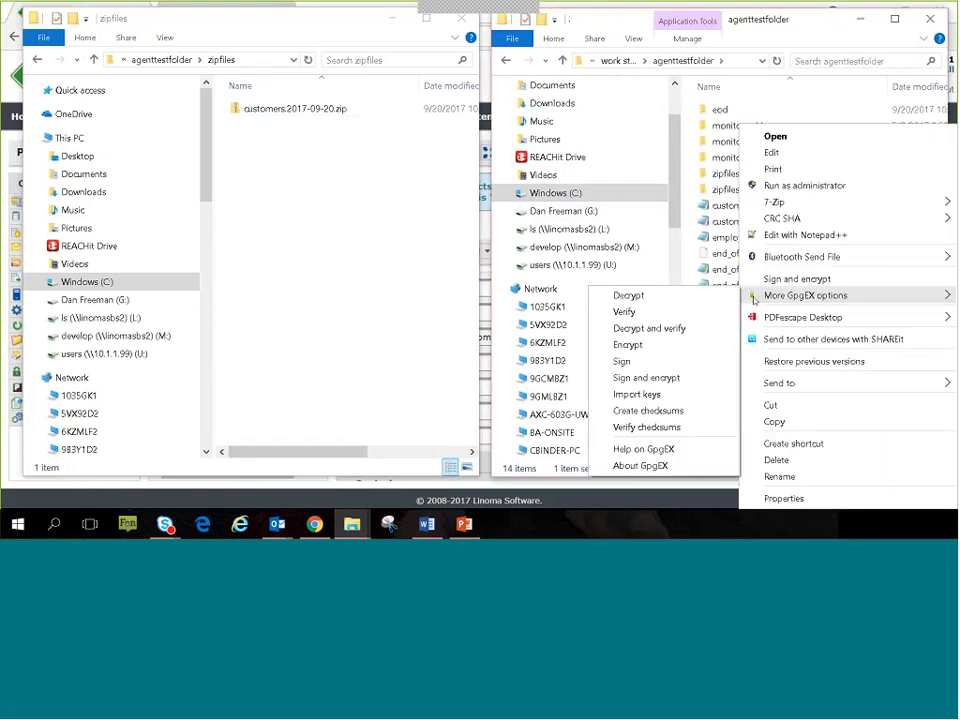
left_click(775, 140)
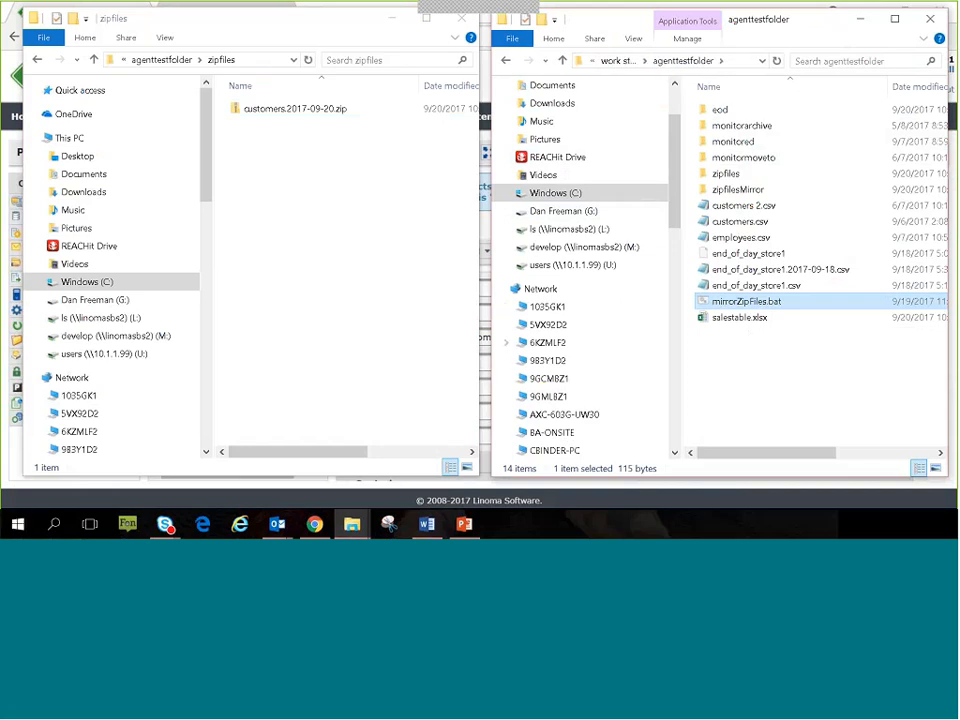
Step: Open zipfilesMirror to confirm customers.2017-09-20.zip arrived, then return to the GoAnywhere project designer
right_click(740, 301)
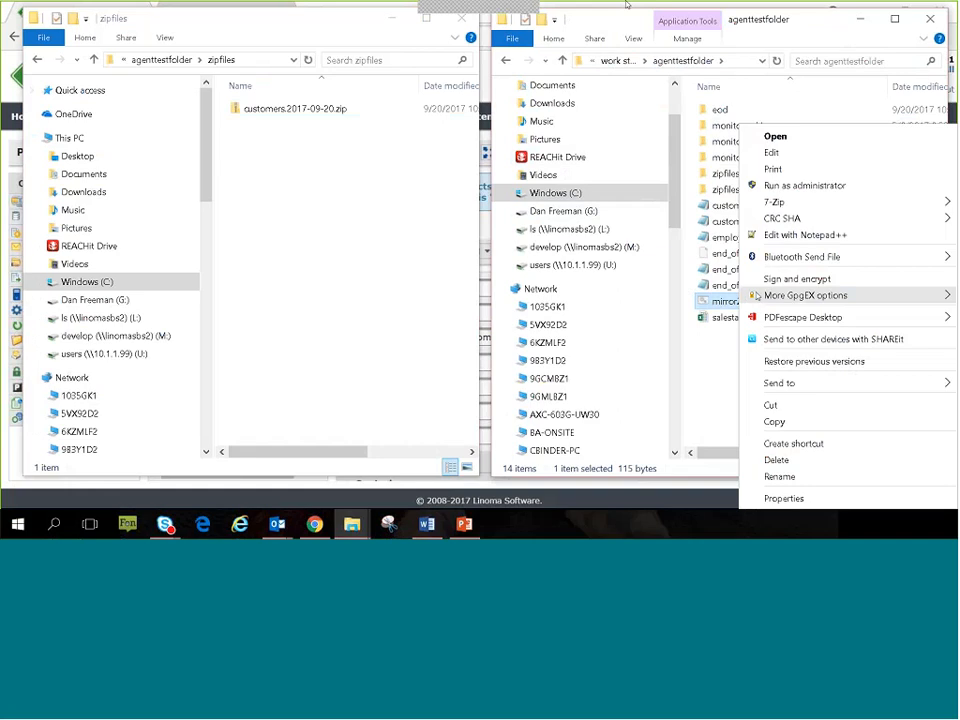
left_click(714, 176)
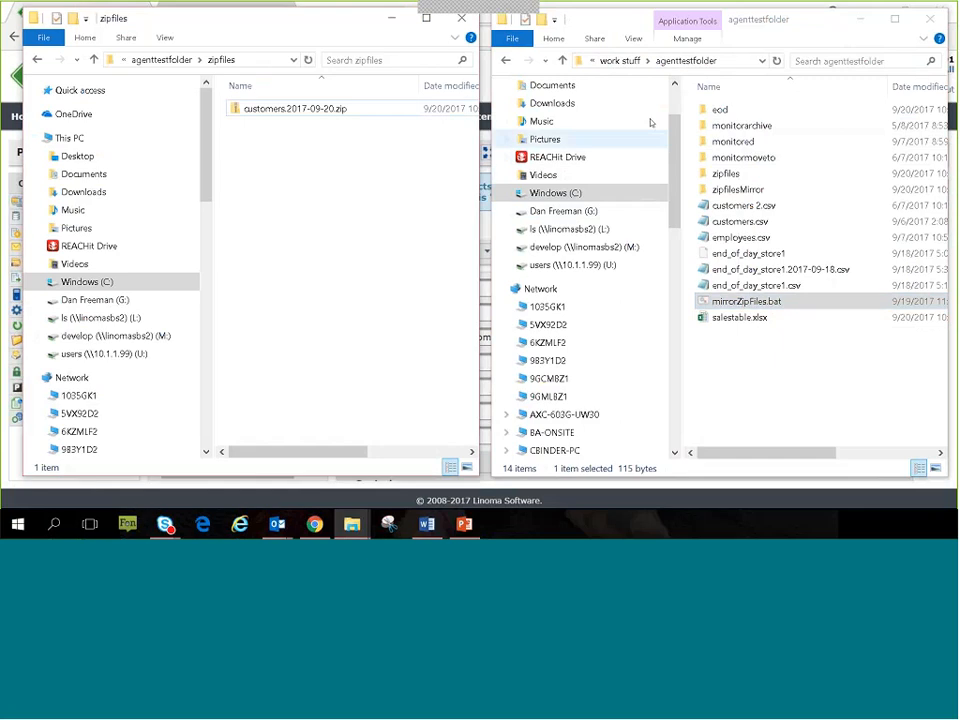
left_click(735, 190)
double_click(735, 190)
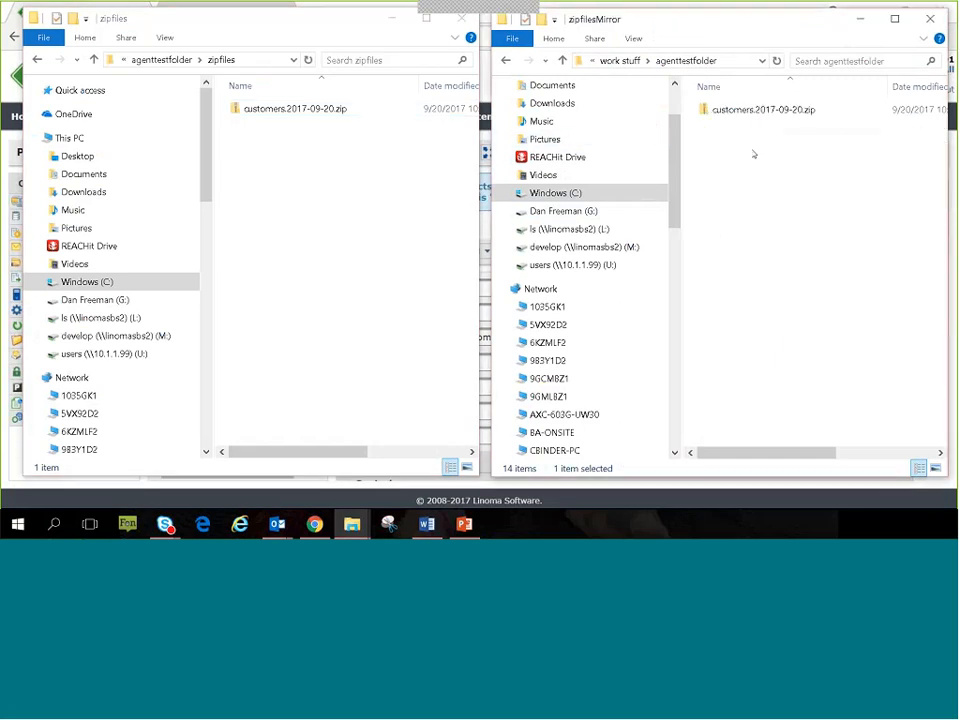
left_click_drag(193, 8, 303, 56)
left_click(142, 53)
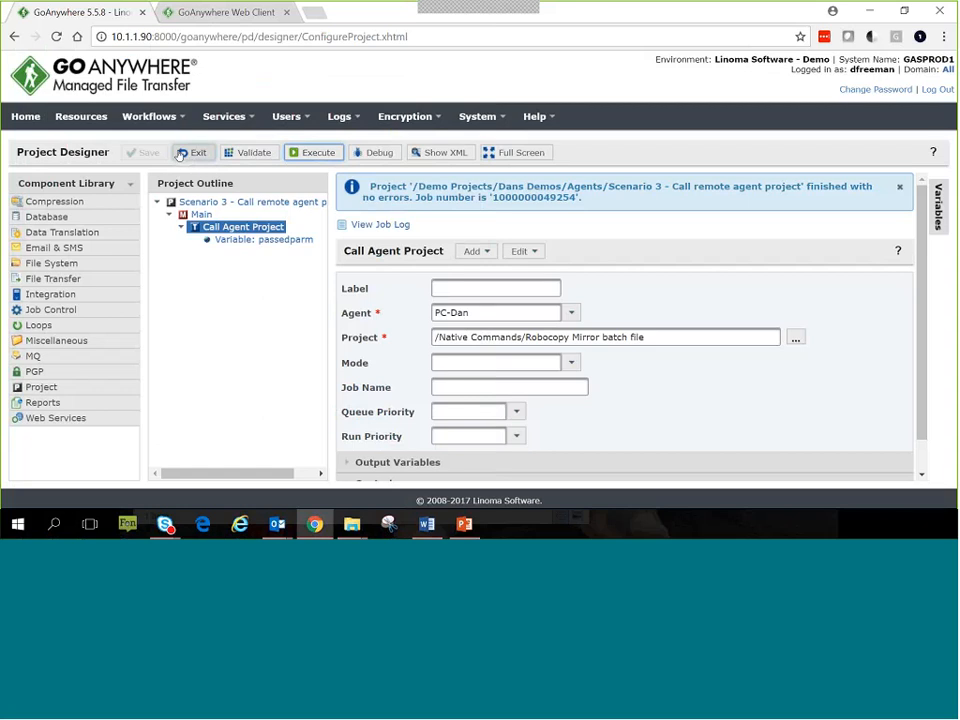
Step: Check the Scenario 3 job log for PC-Dan's Robocopy Mirror run, then open Services > Agents > Agent Manager
left_click(362, 226)
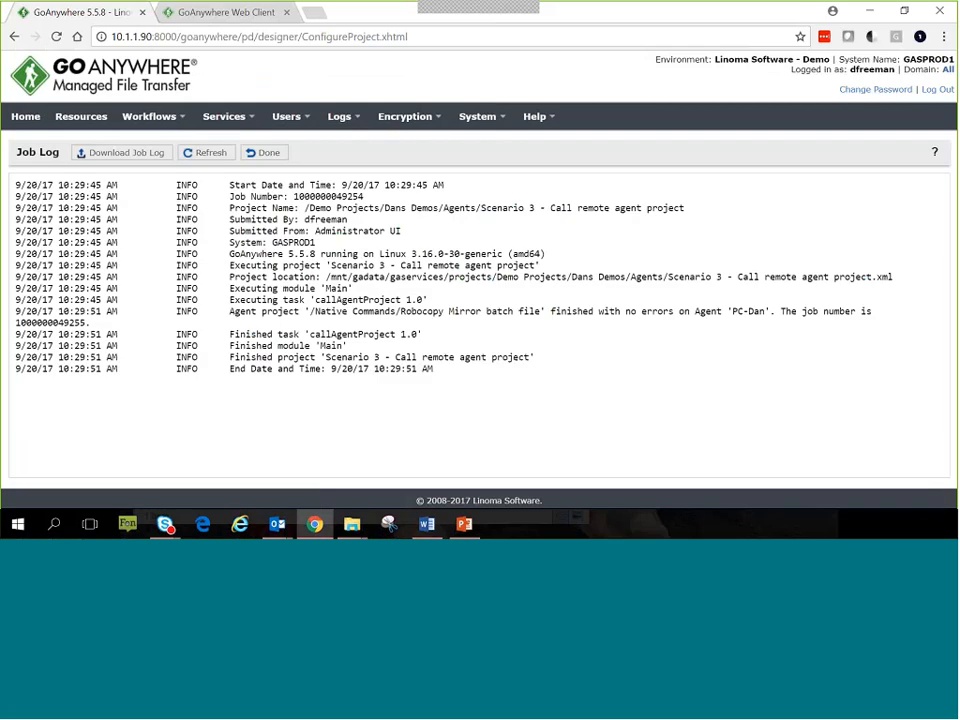
left_click(263, 152)
left_click(150, 116)
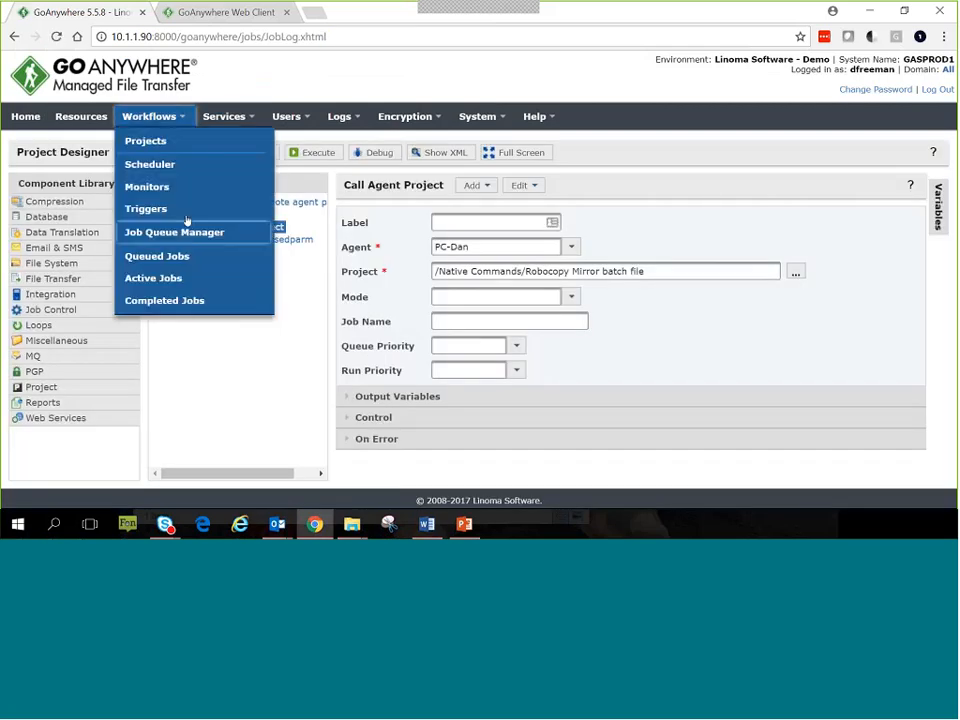
mouse_move(224, 116)
left_click(250, 272)
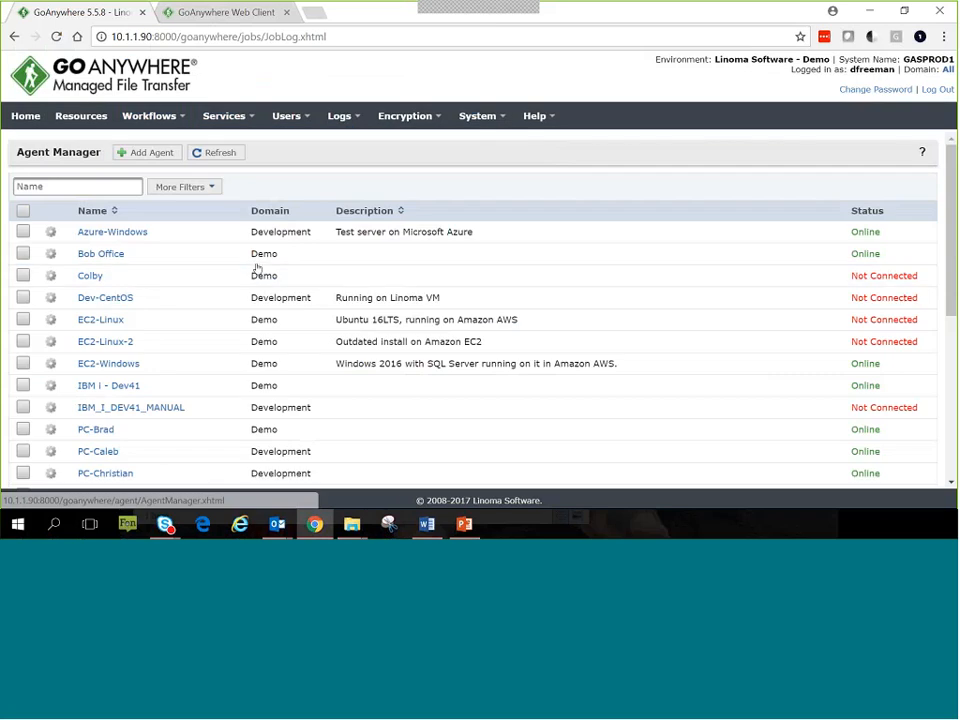
scroll(122, 289, "down", 3)
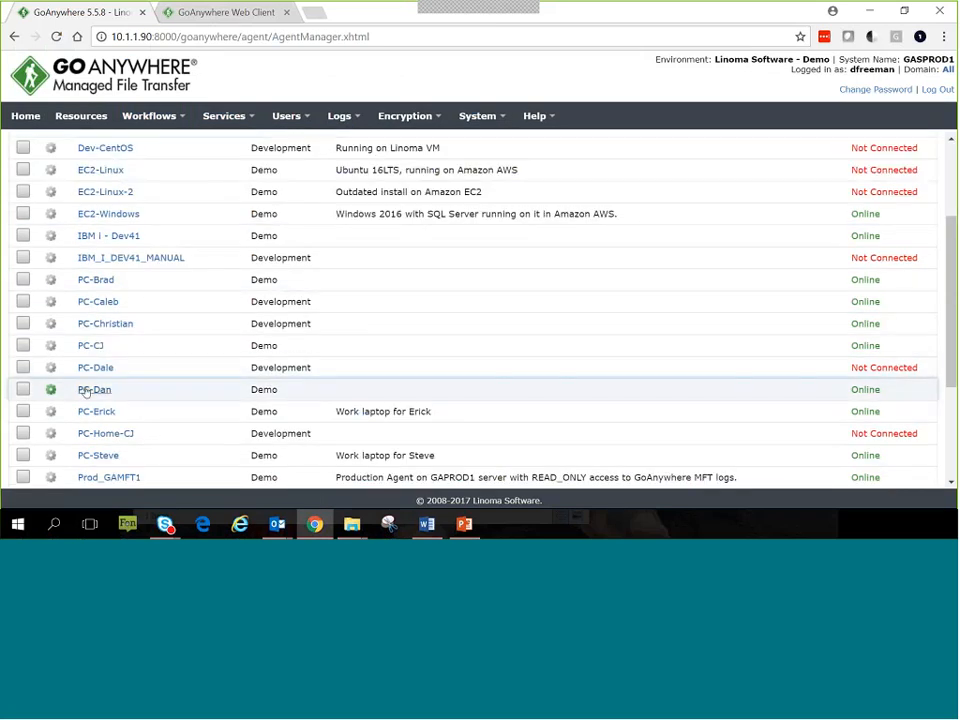
Step: Check PC-Dan's newest Robocopy Mirror job log for the printed 'pumpernickle' value, then return to PowerPoint
left_click(87, 390)
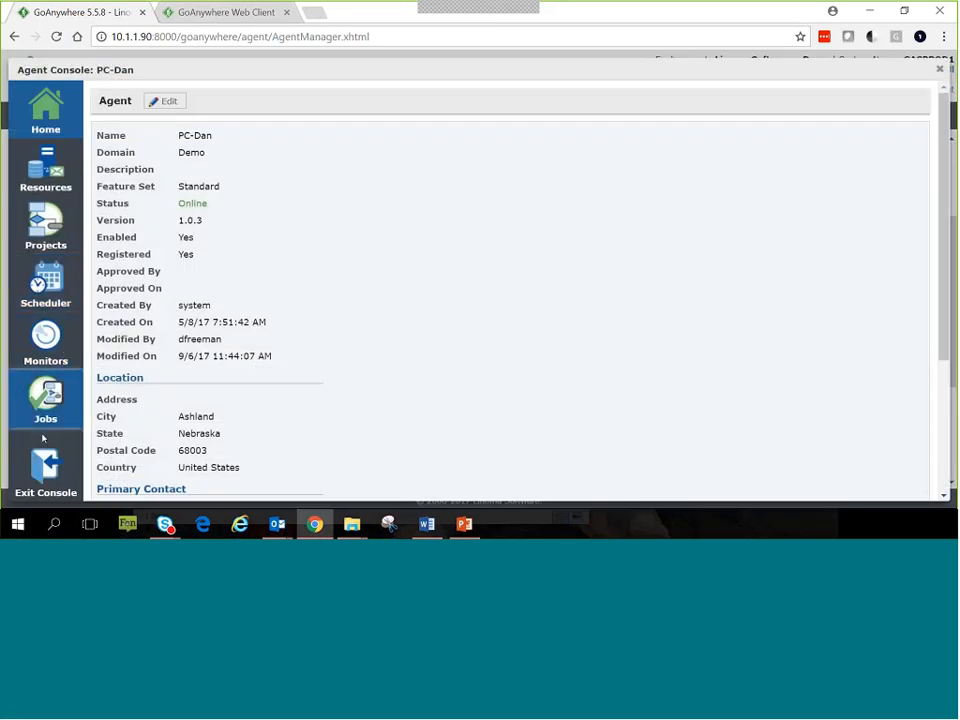
left_click(45, 433)
left_click(160, 318)
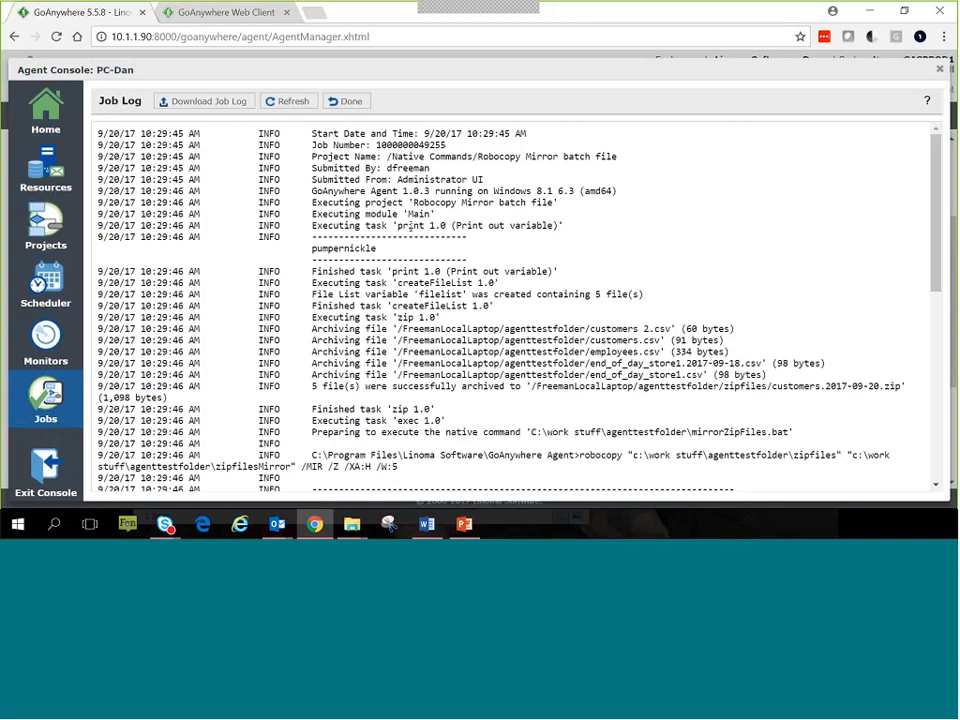
left_click_drag(397, 226, 455, 238)
left_click_drag(379, 249, 308, 248)
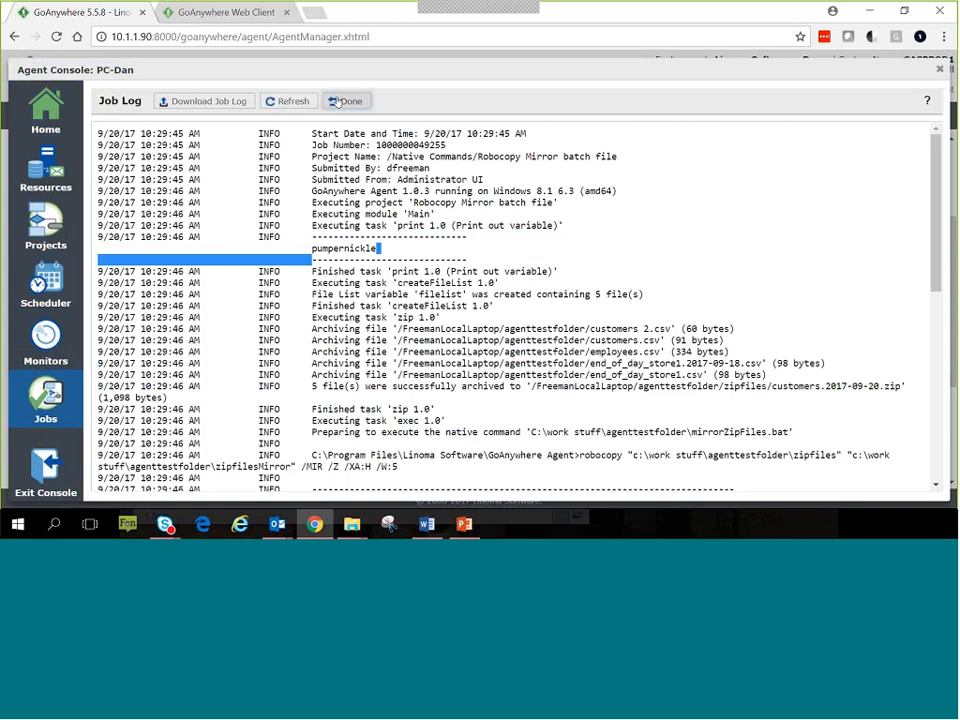
left_click(338, 101)
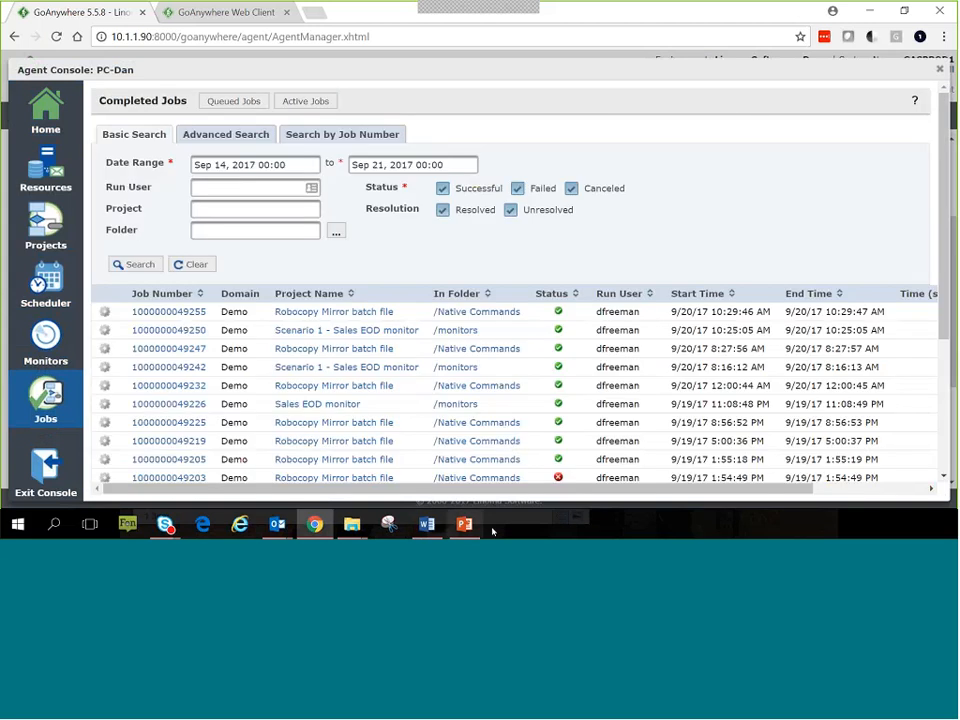
key("alt+Tab")
Step: Start the slide show from slide 12, 'Top Reasons to Use Agents'
scroll(100, 370, "down", 3)
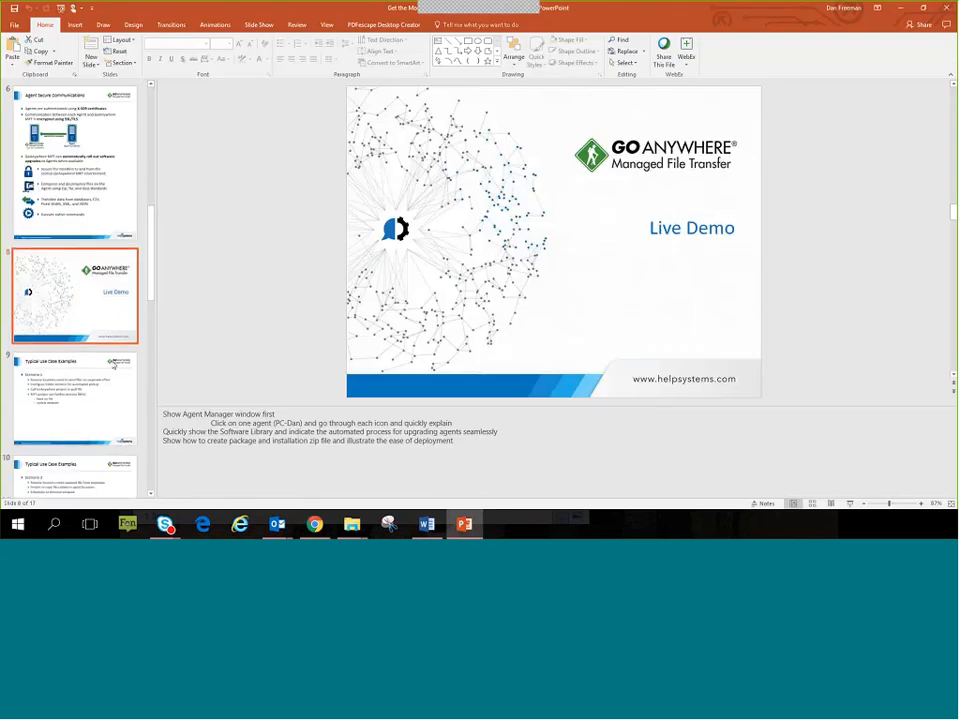
scroll(92, 381, "down", 3)
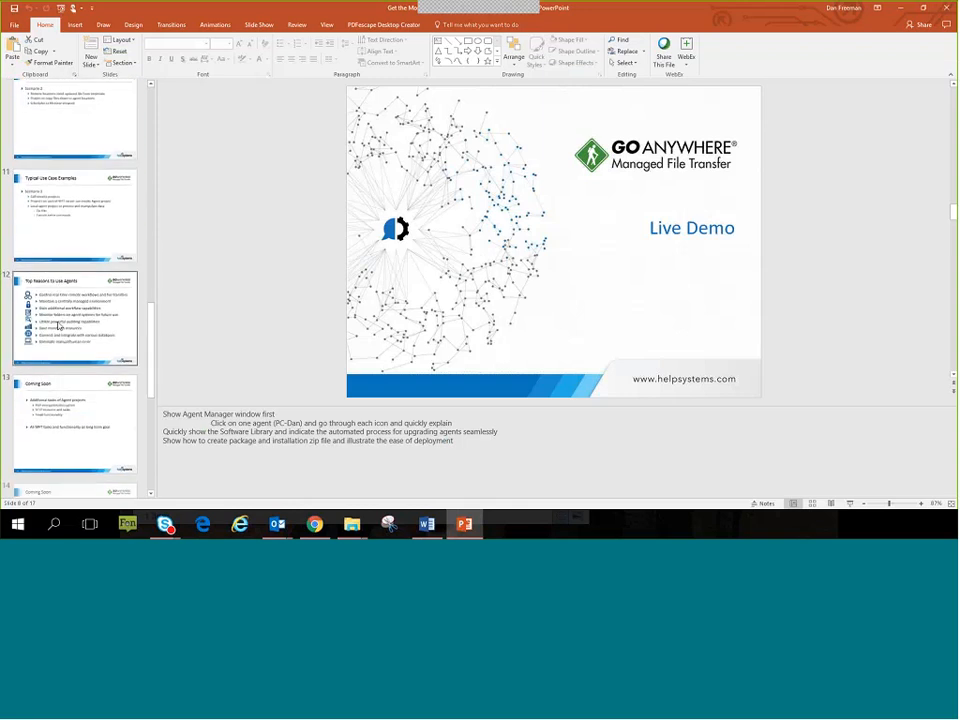
left_click(75, 318)
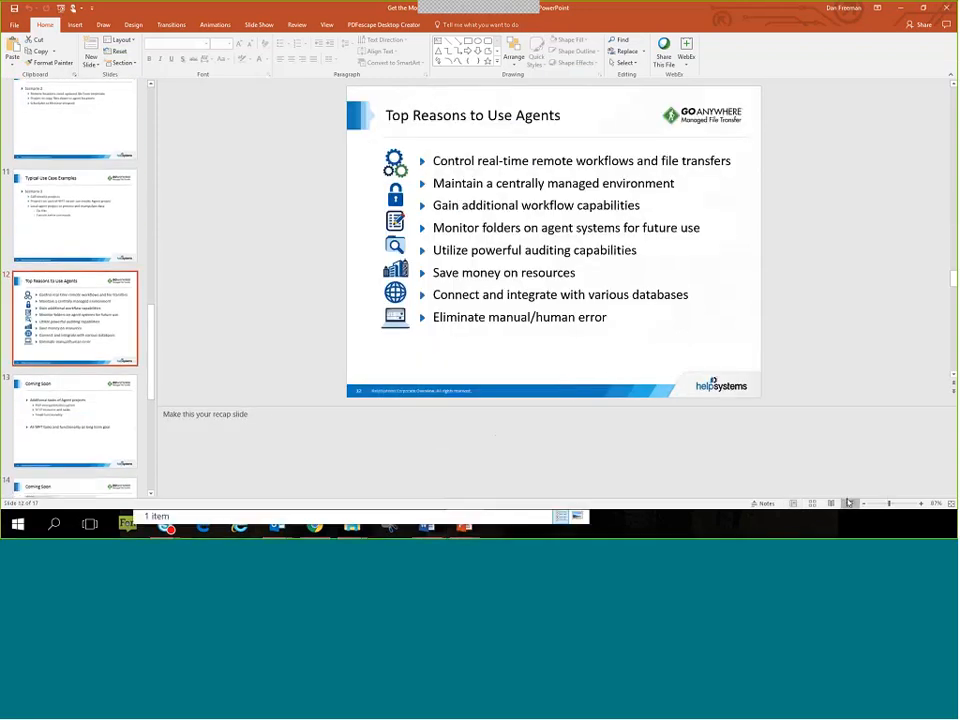
key("shift+F5")
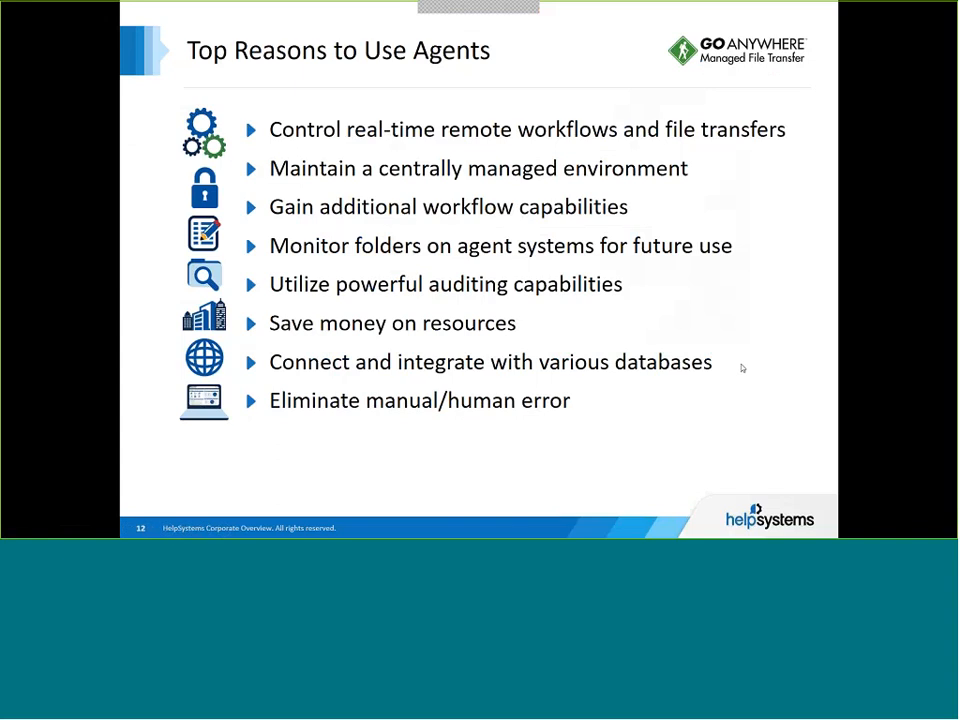